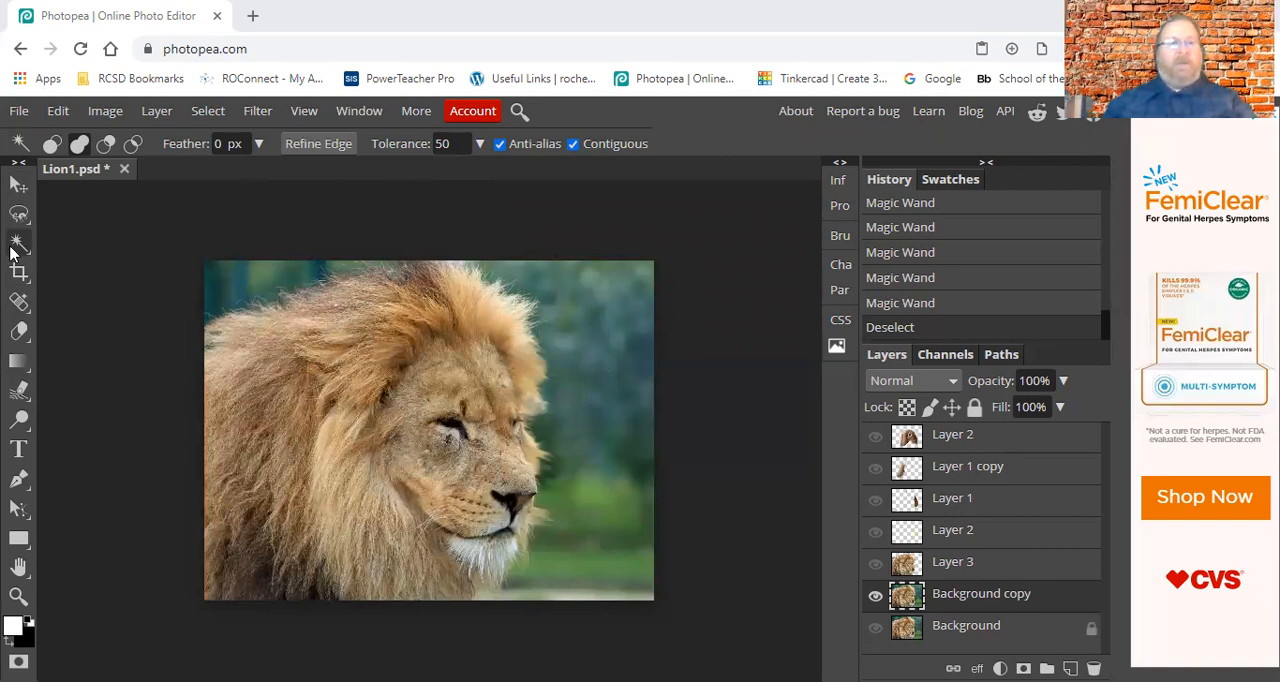
Set the Magic Wand tolerance to 30 and select the dark background above and behind the lion's mane.
click(455, 143)
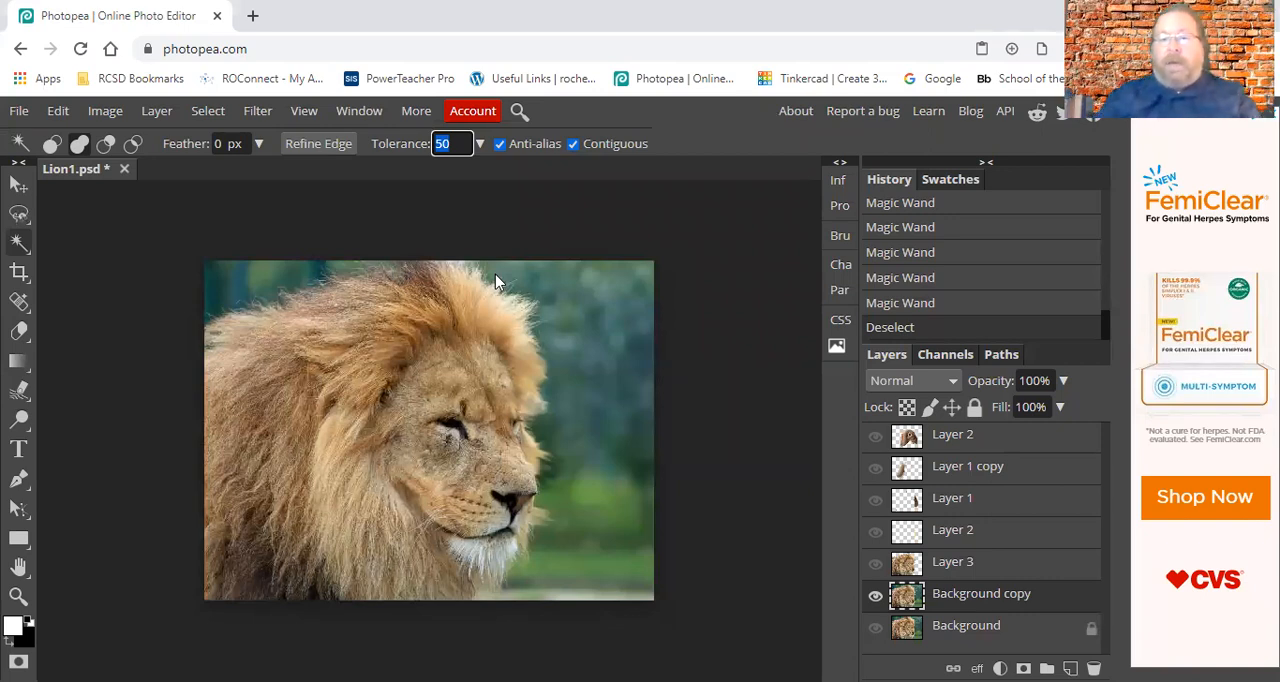
text(30)
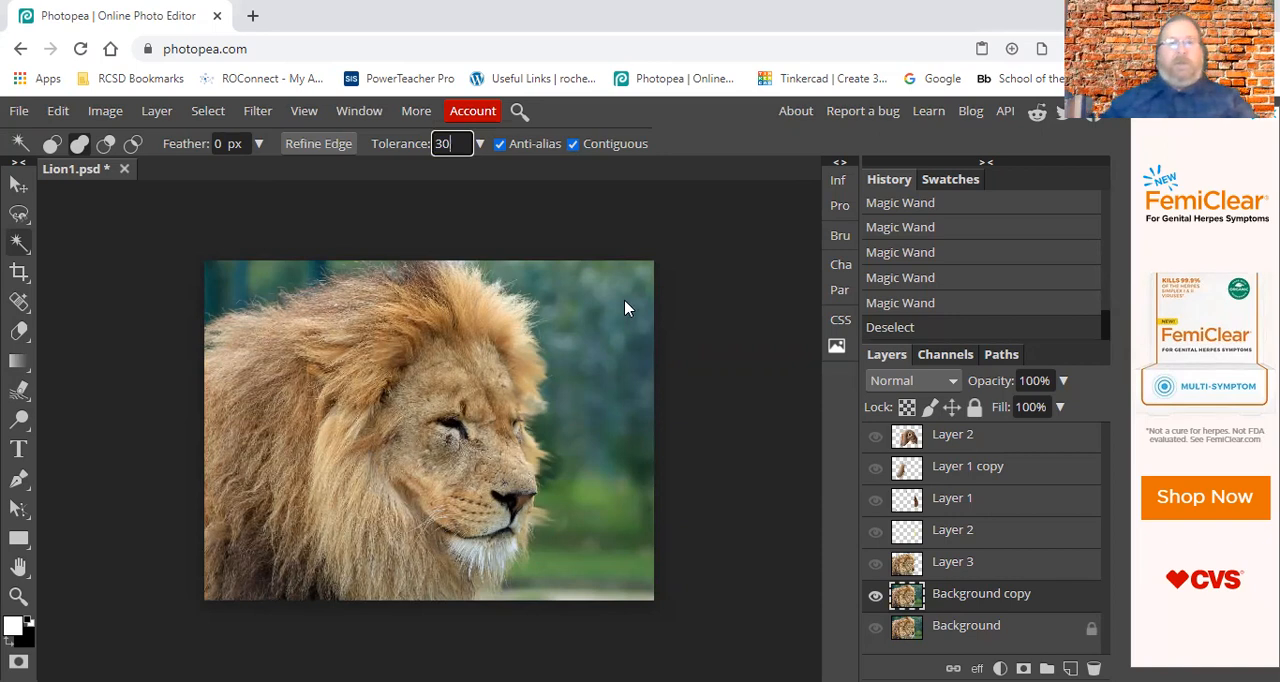
click(232, 292)
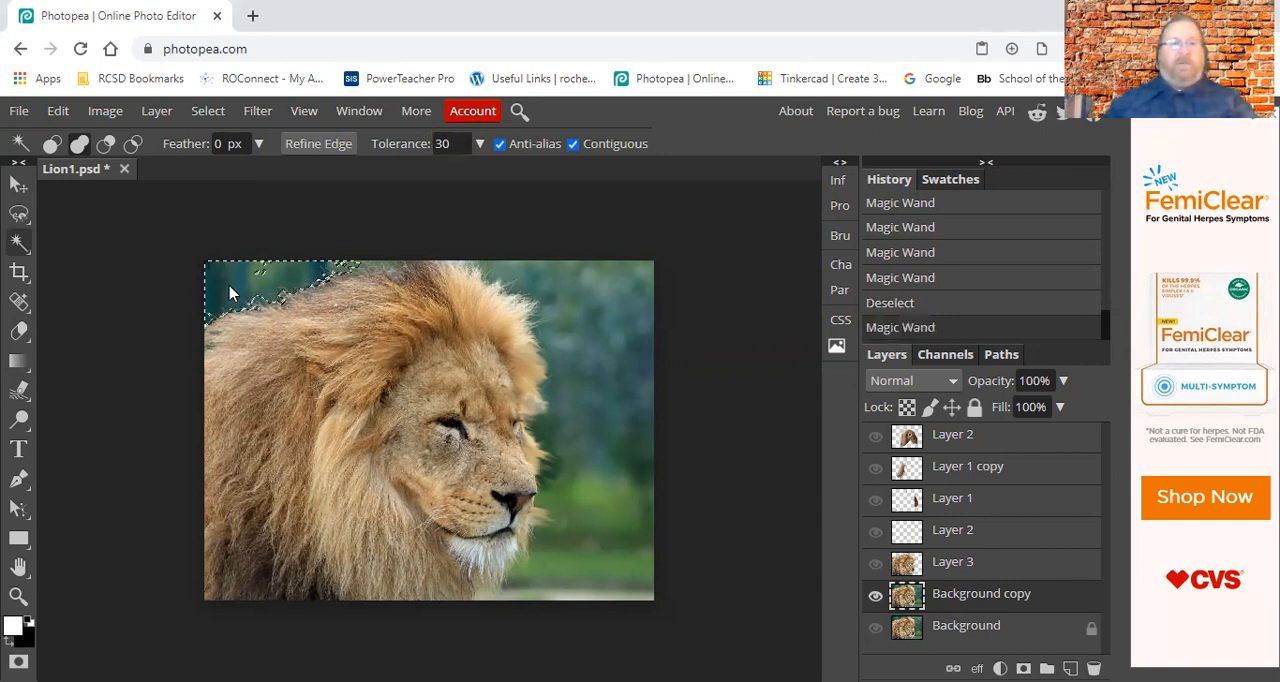
click(257, 295)
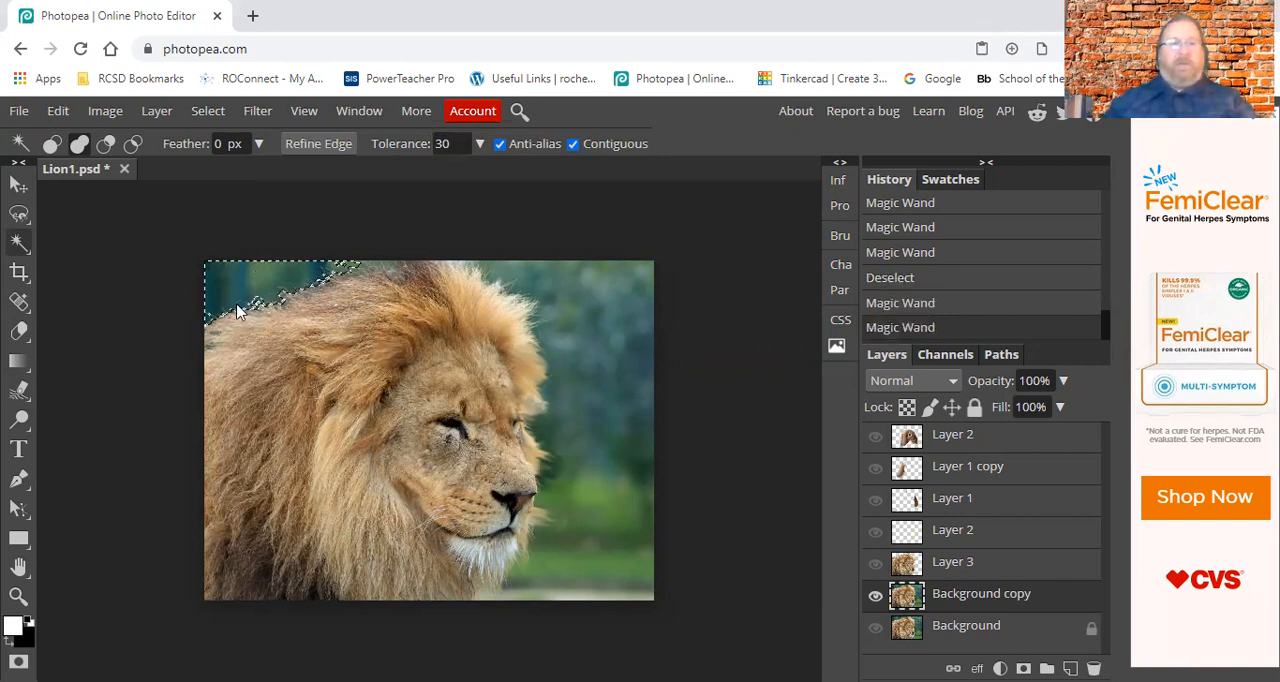
click(358, 263)
Add the blue-green background in front of the lion's face, down to its chin, to the selection.
click(599, 304)
click(588, 287)
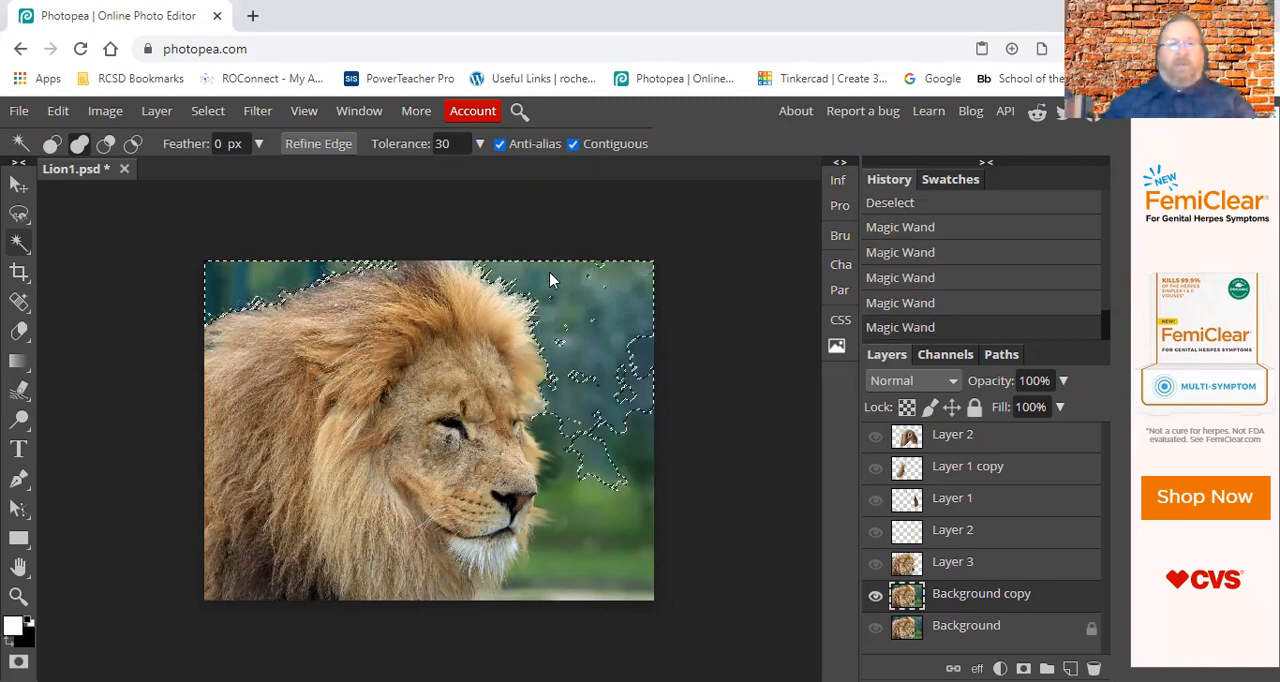
click(600, 266)
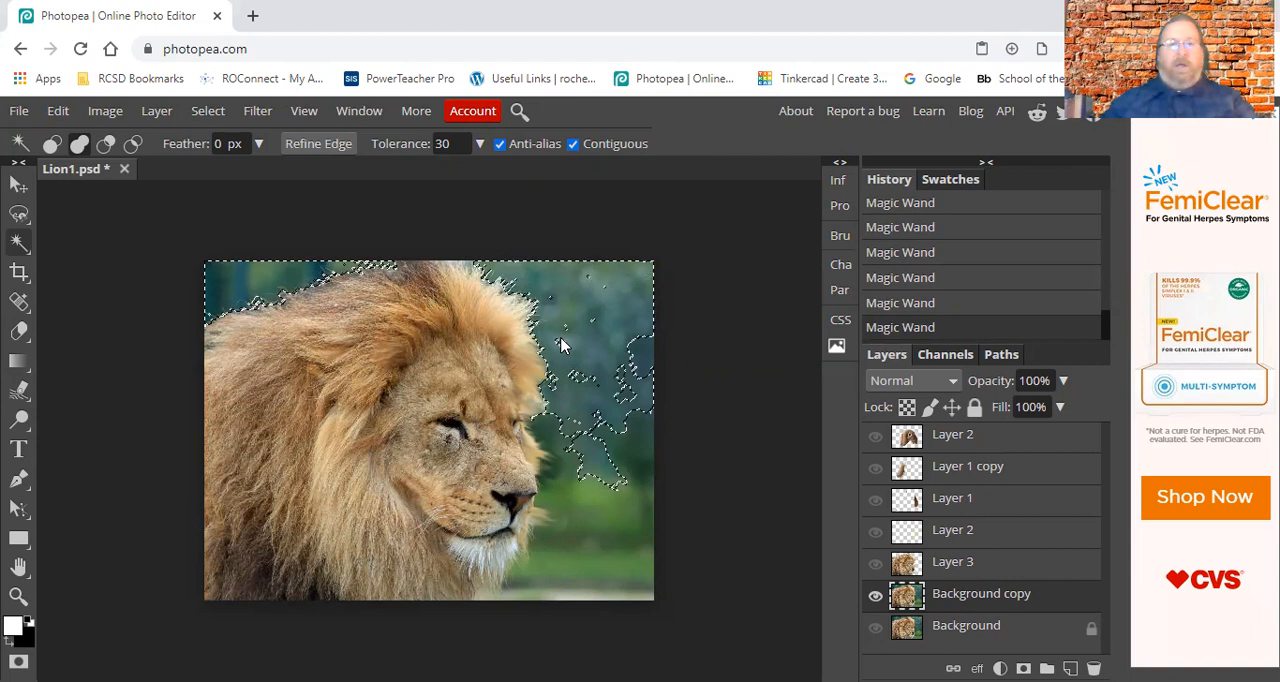
click(590, 328)
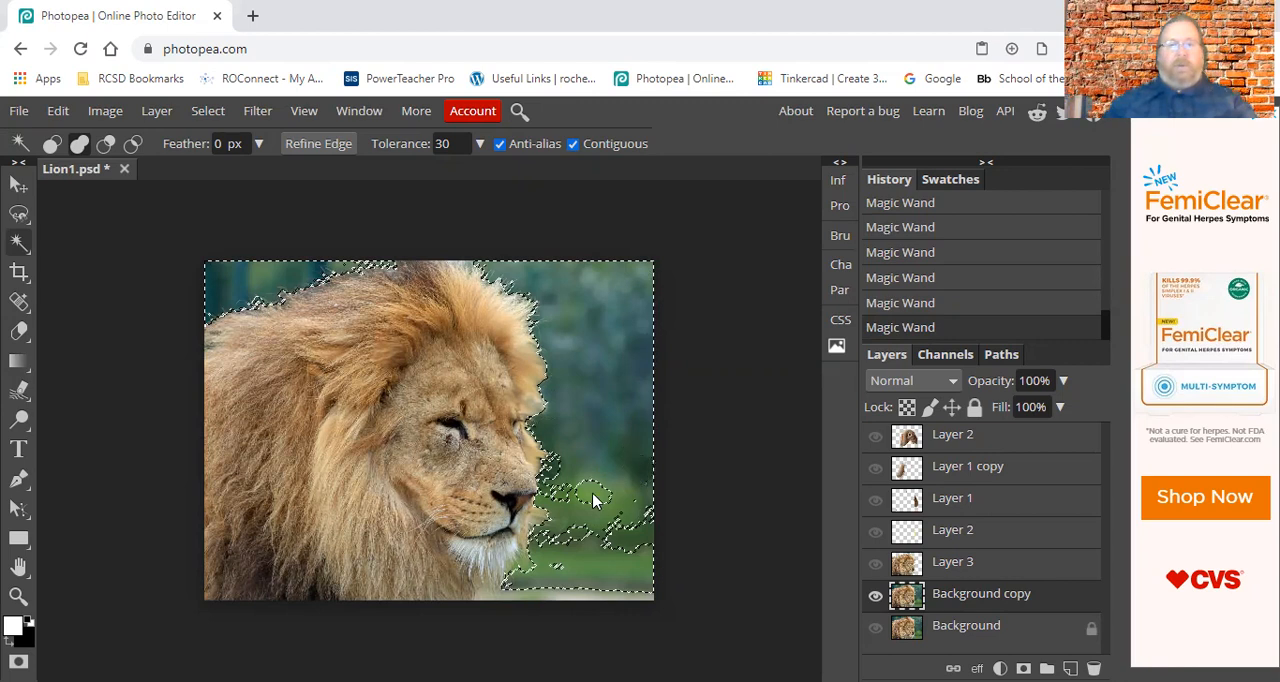
click(552, 492)
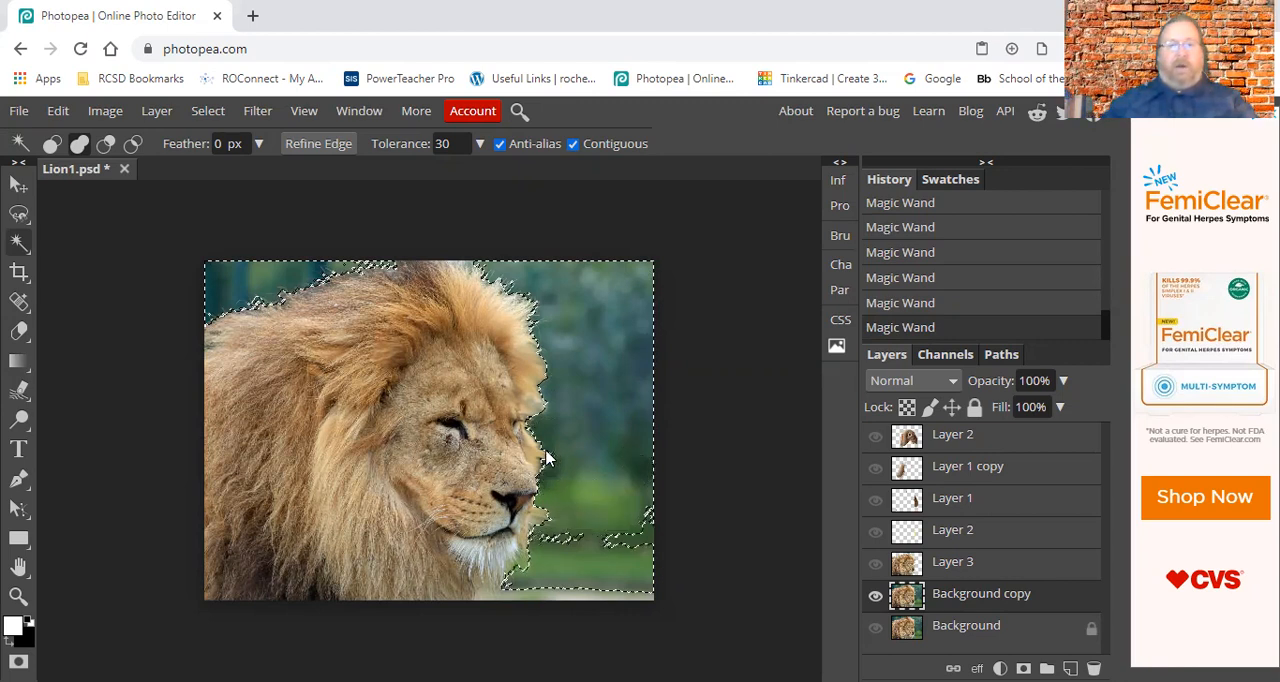
click(538, 562)
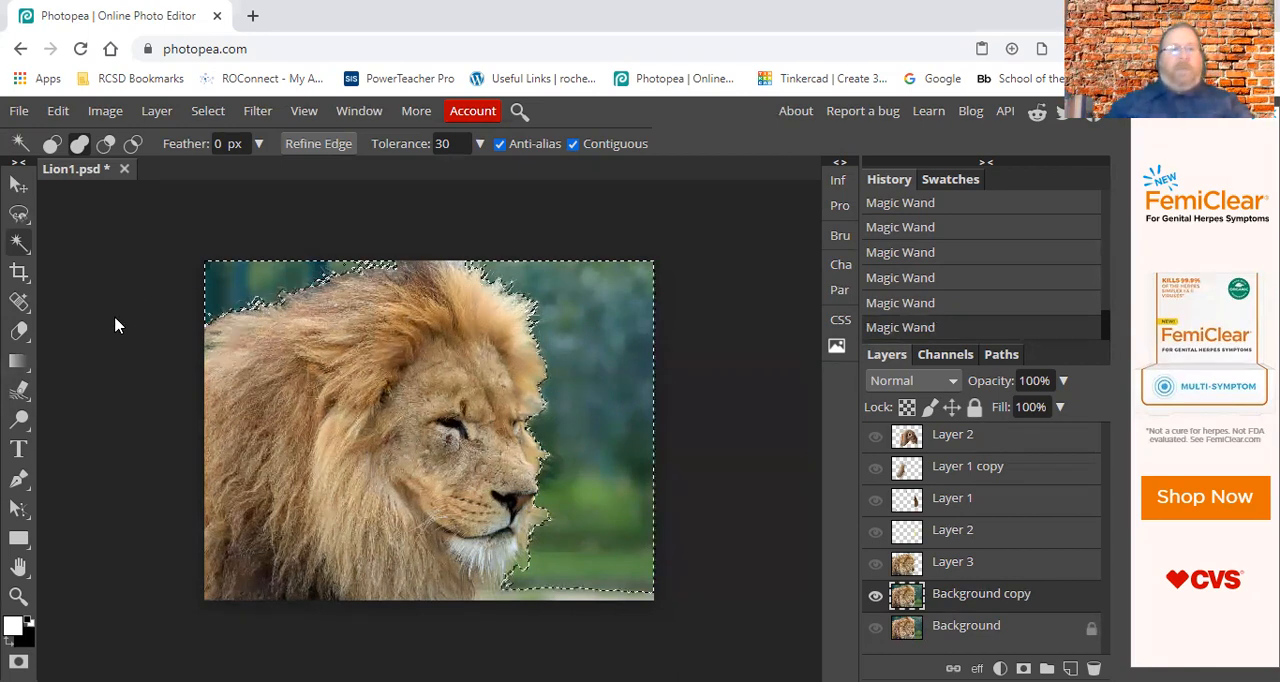
Fill parts of the selected background in front of the lion's face with white using the Paint Bucket tool.
right_click(16, 366)
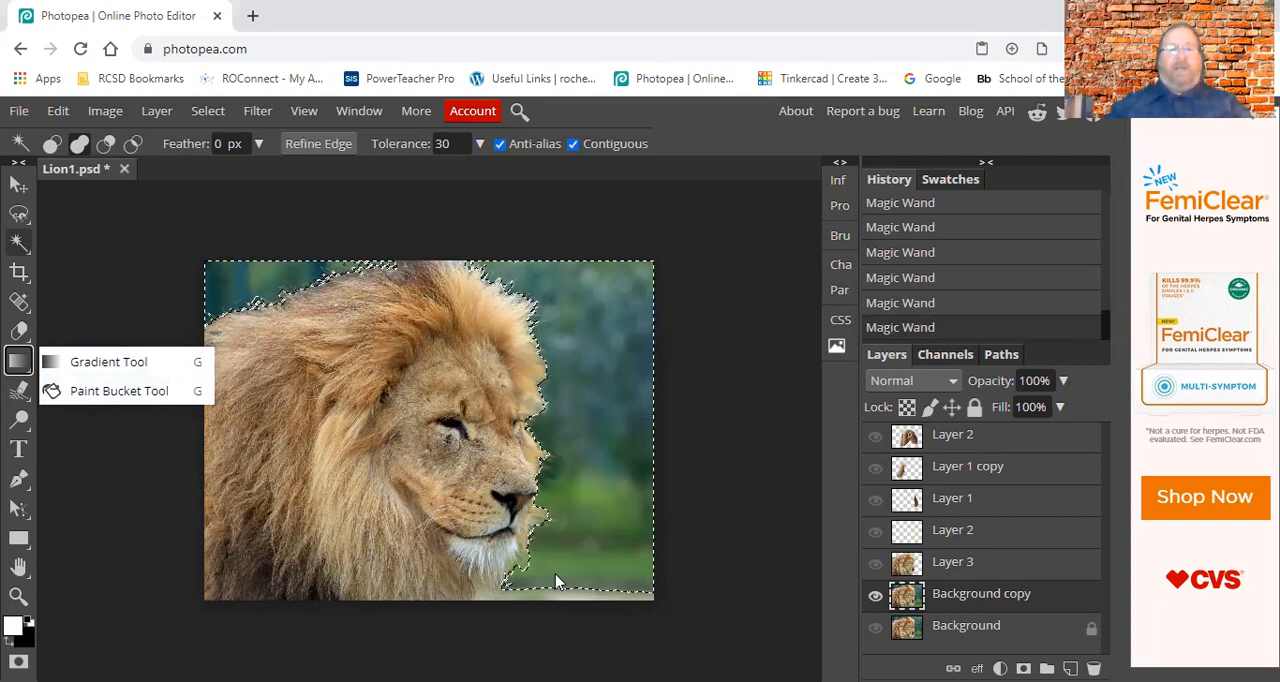
click(88, 391)
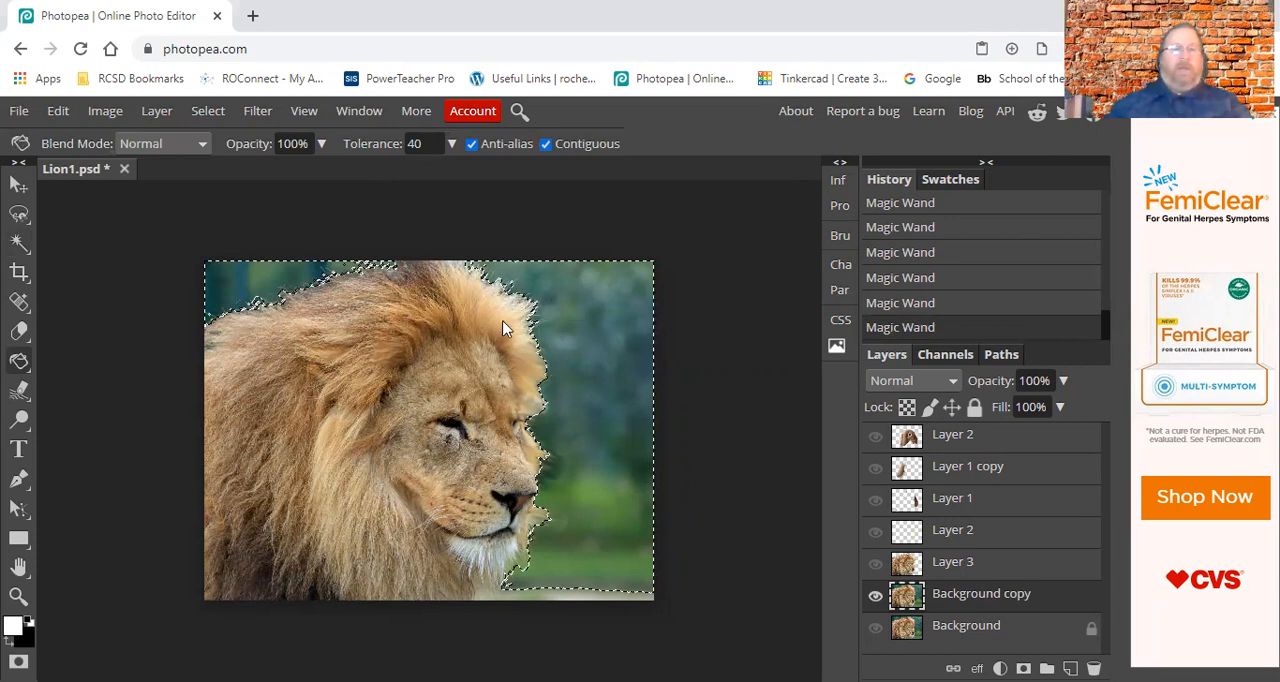
click(585, 313)
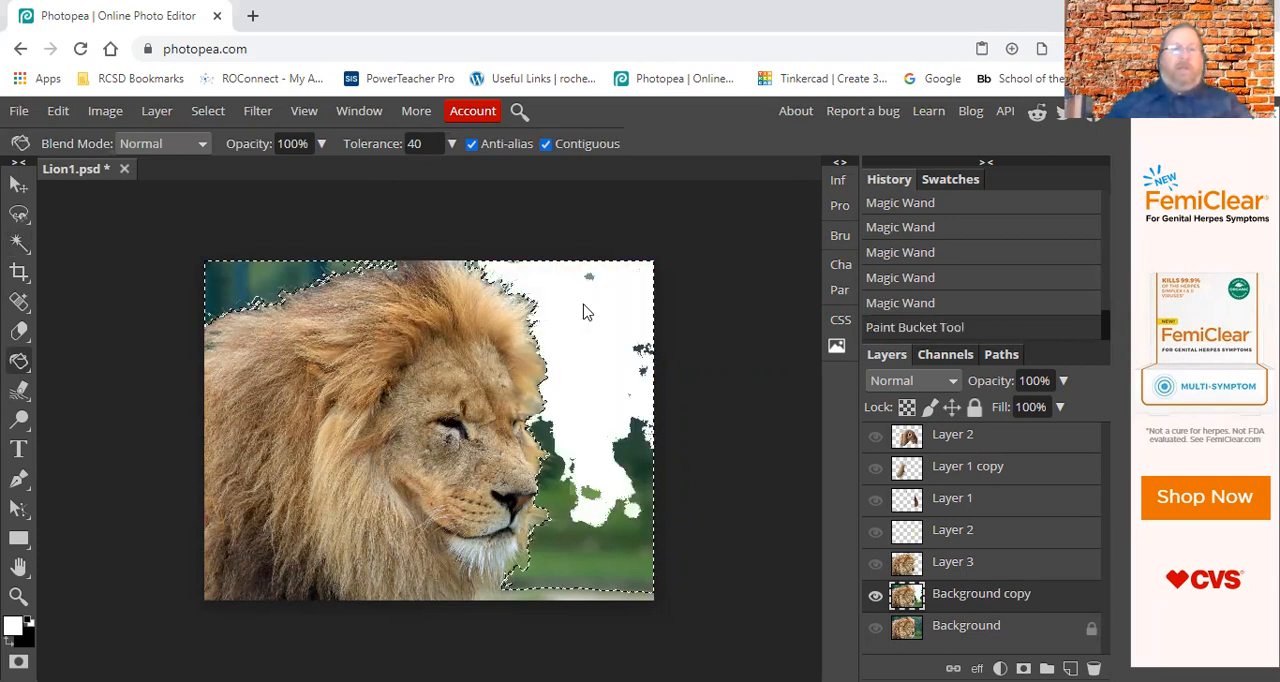
click(590, 285)
click(639, 357)
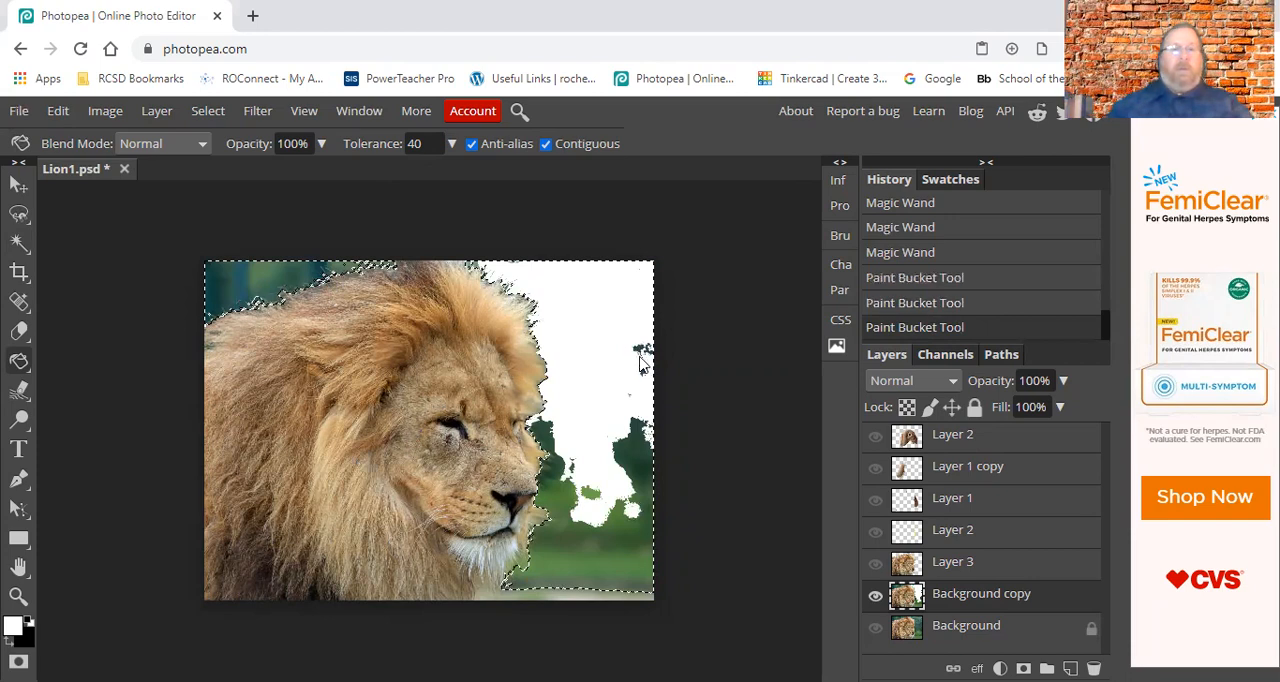
click(641, 357)
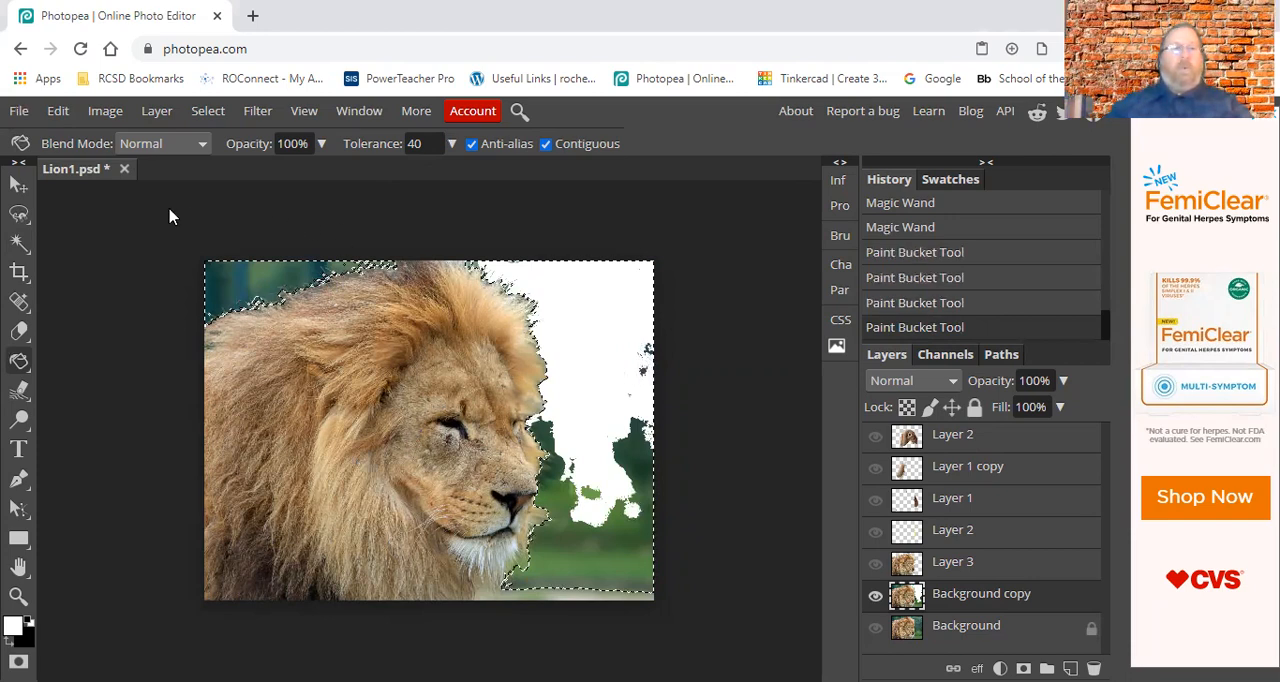
Set the Paint Bucket tolerance to 100 and fill the remaining green patches of the selected background with white.
double_click(410, 146)
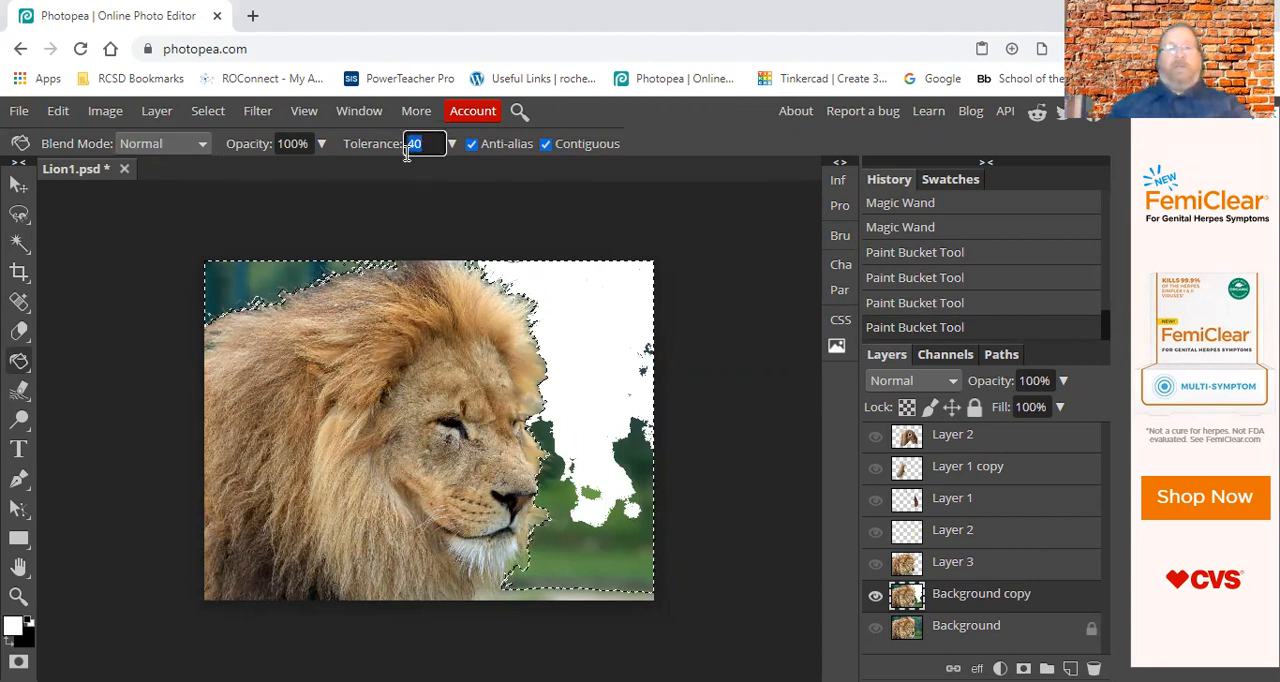
text(100)
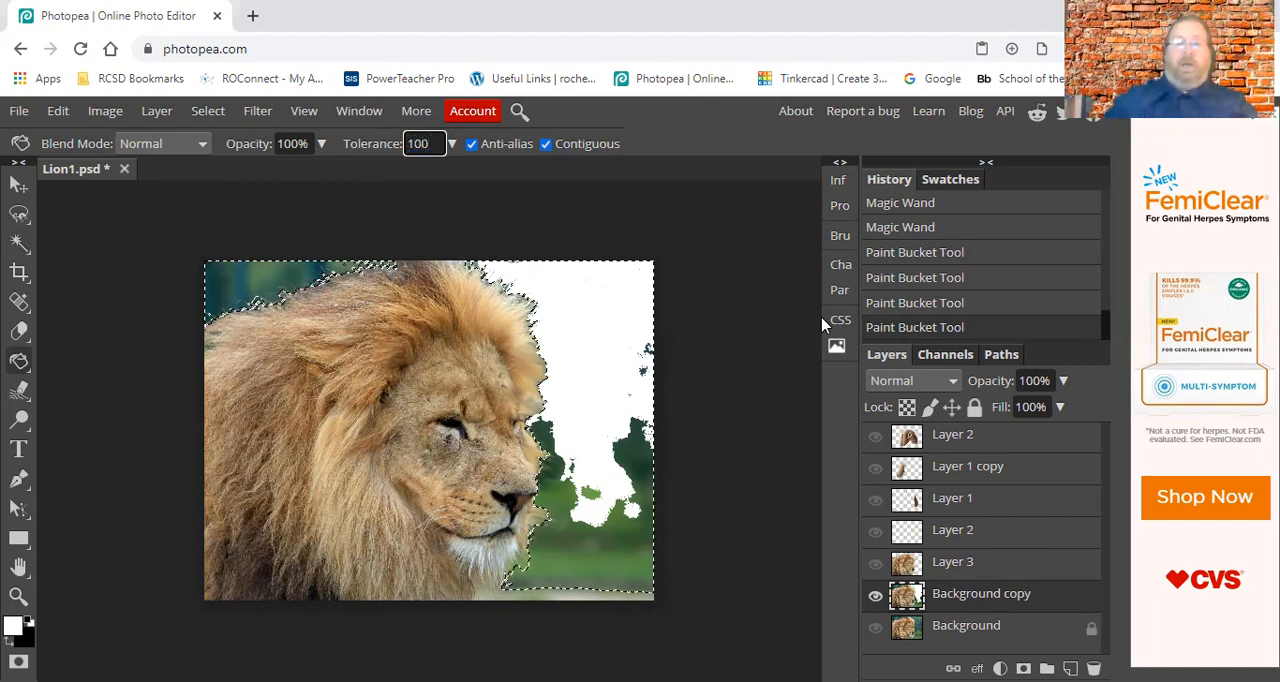
click(645, 466)
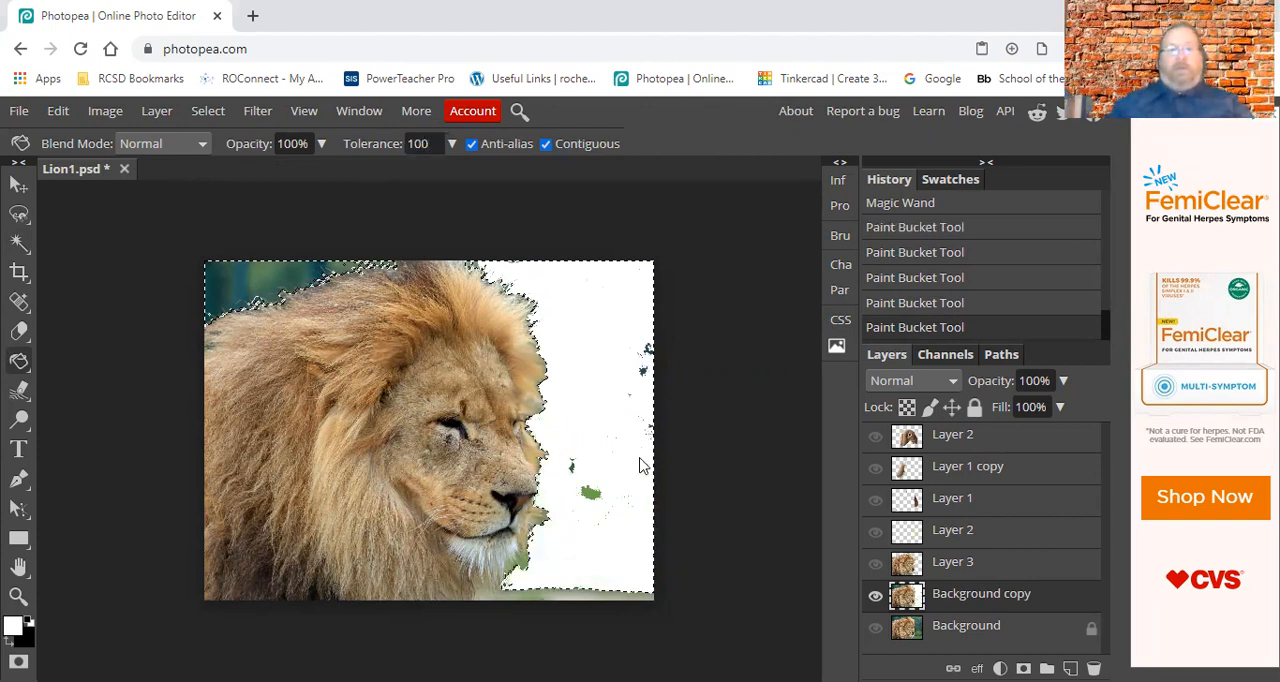
click(523, 562)
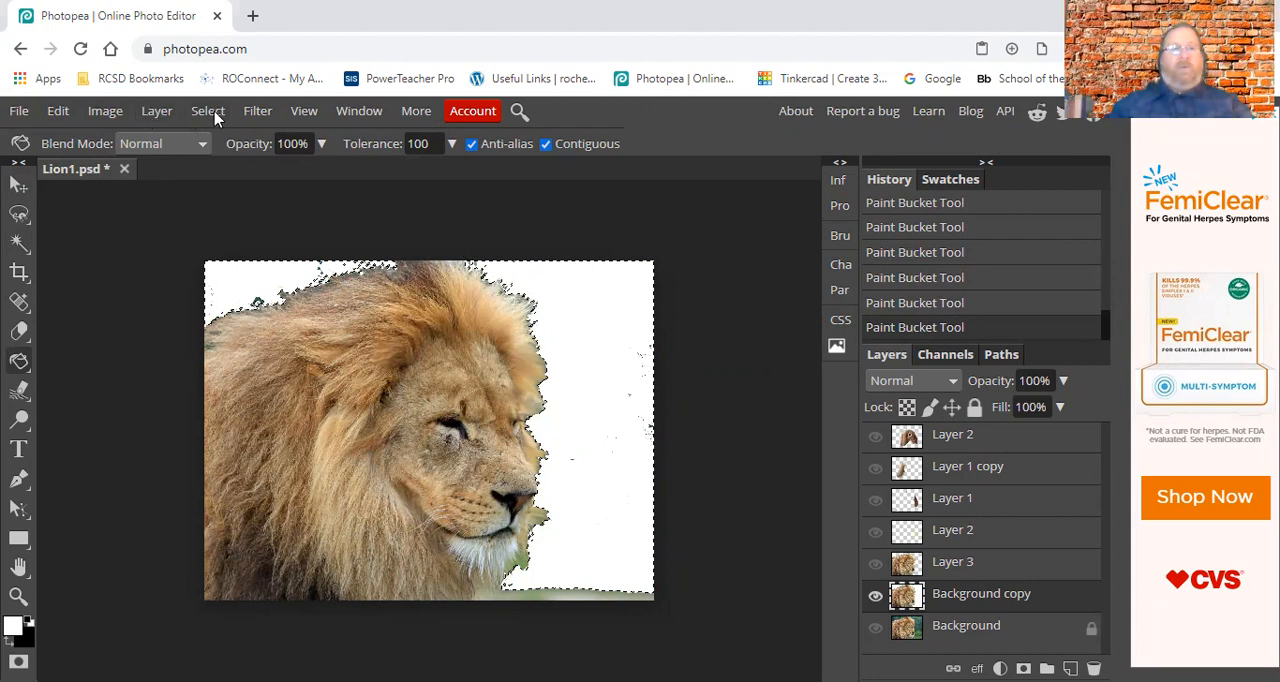
Step back through the most recent Paint Bucket fills one at a time.
click(60, 112)
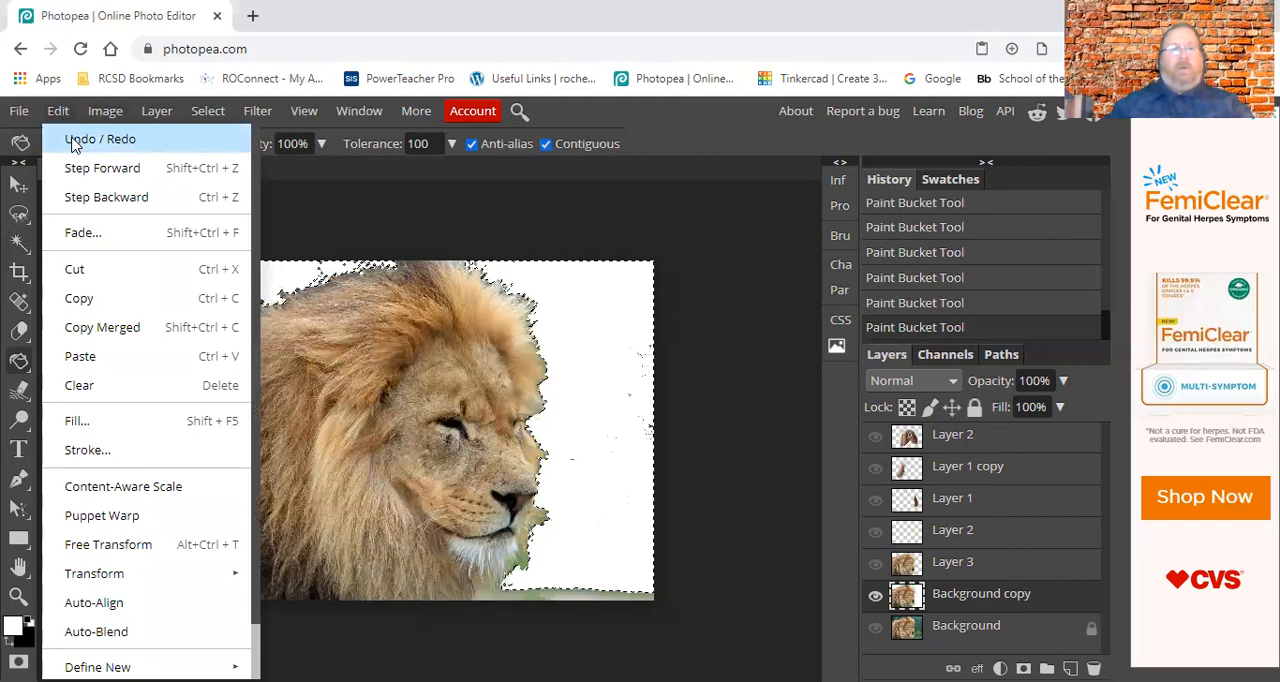
click(72, 146)
click(58, 112)
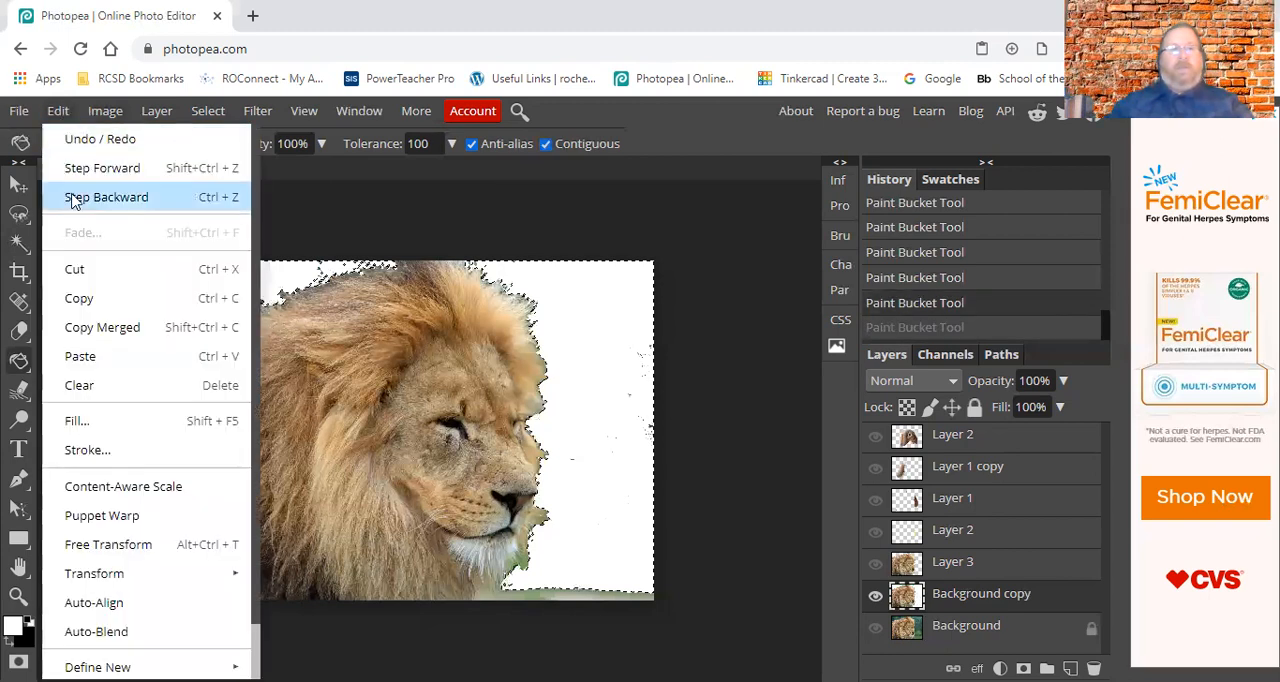
click(70, 196)
click(60, 112)
click(77, 196)
click(58, 112)
click(77, 198)
click(58, 112)
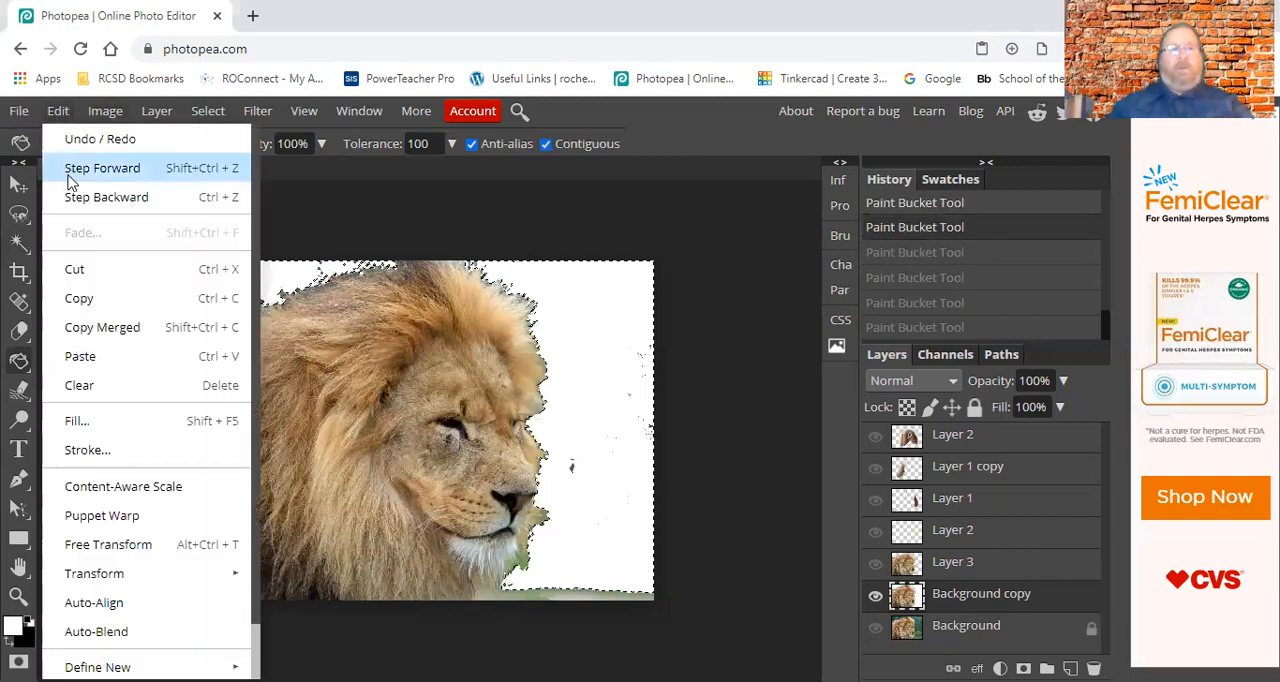
click(75, 199)
click(58, 112)
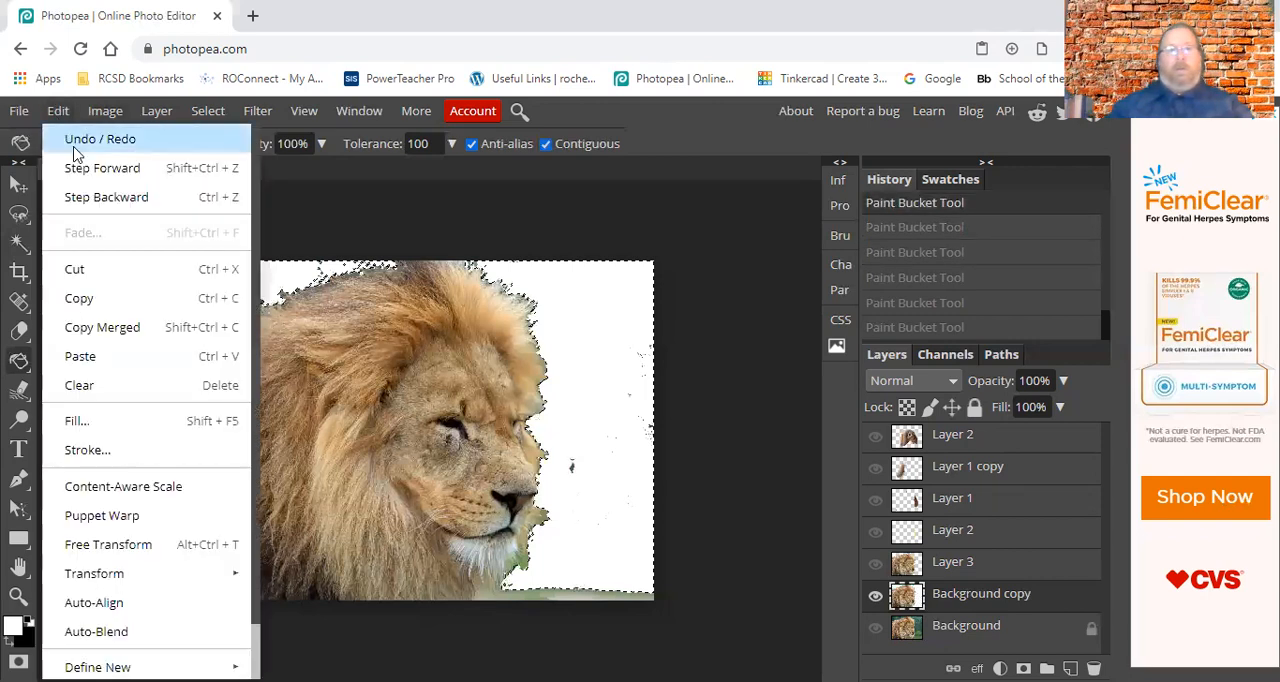
click(77, 197)
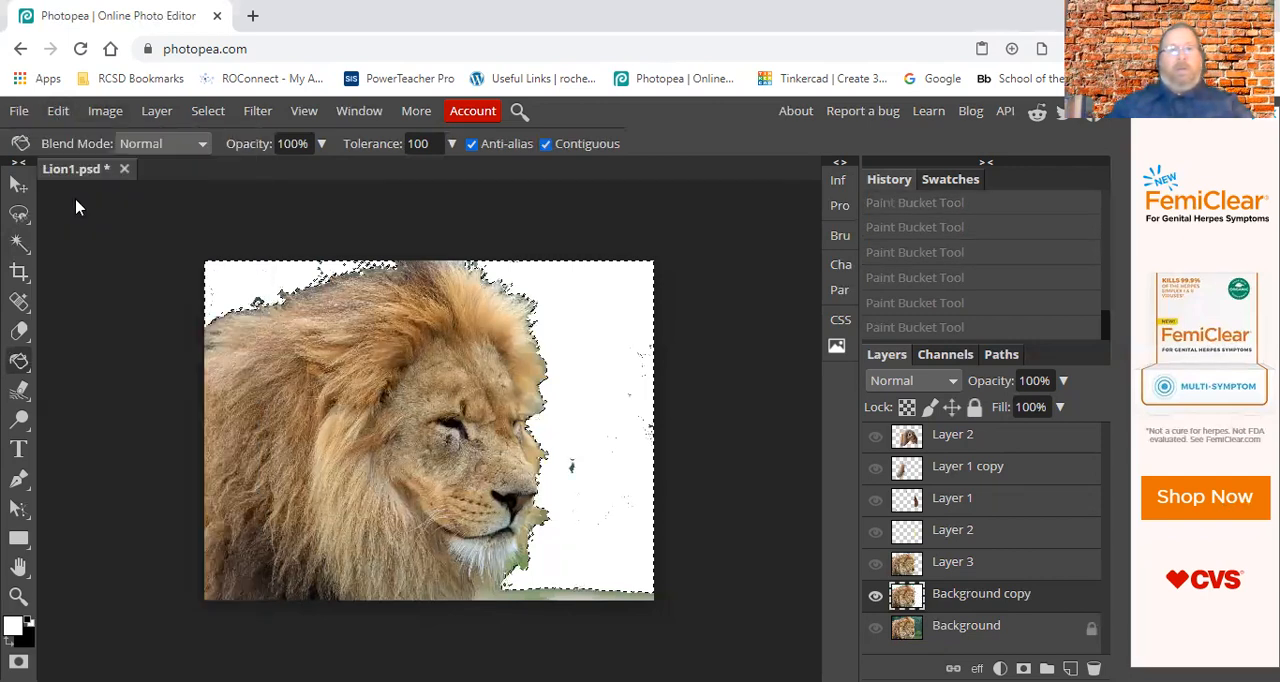
click(58, 111)
click(77, 198)
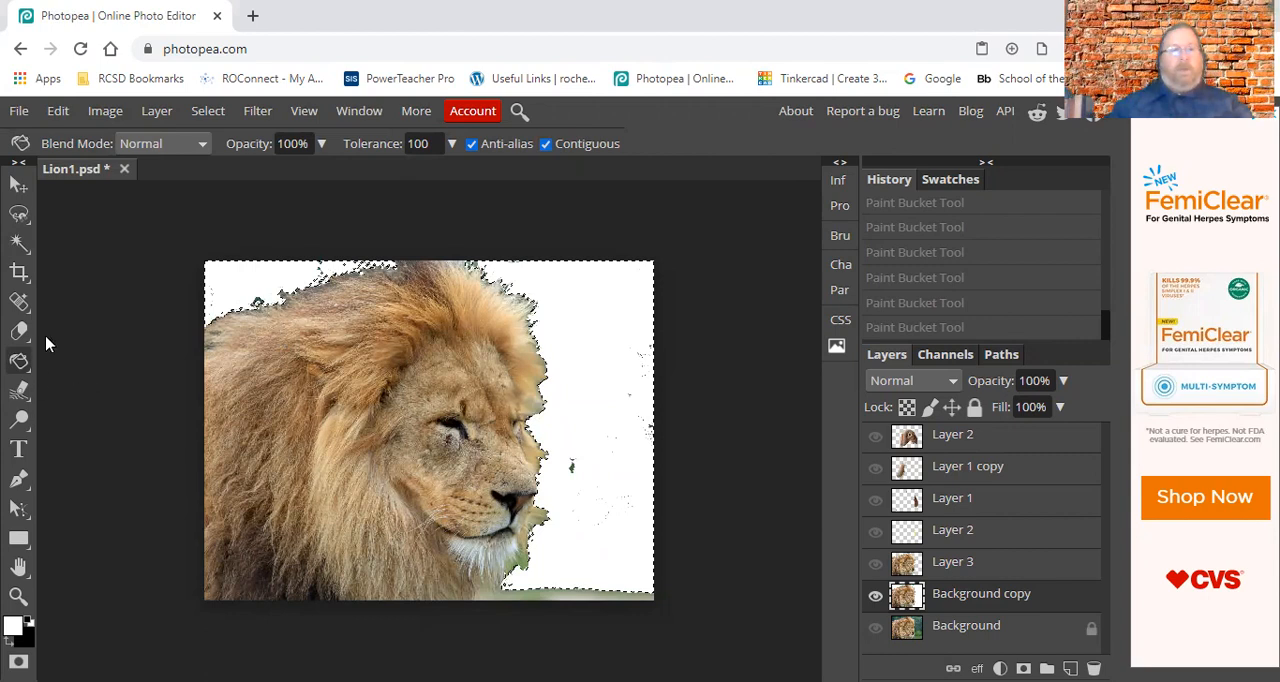
Erase the selected background around the lion with a 117 px eraser at 100% hardness.
click(19, 243)
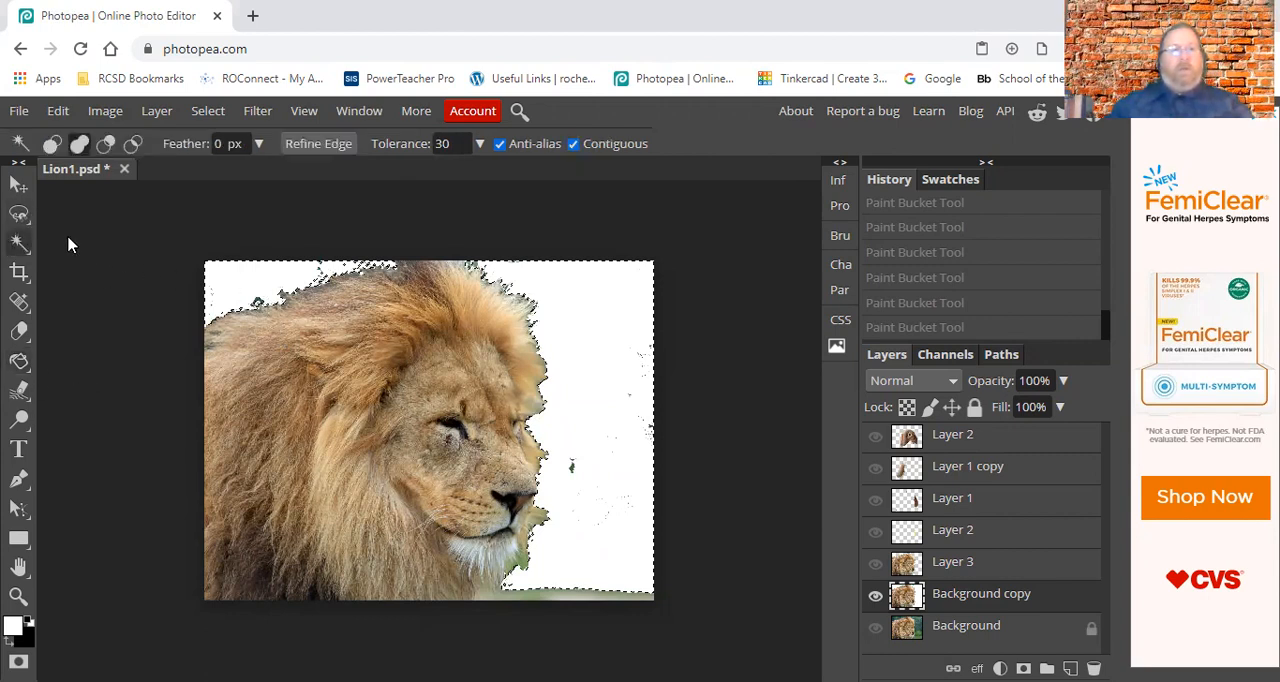
click(19, 331)
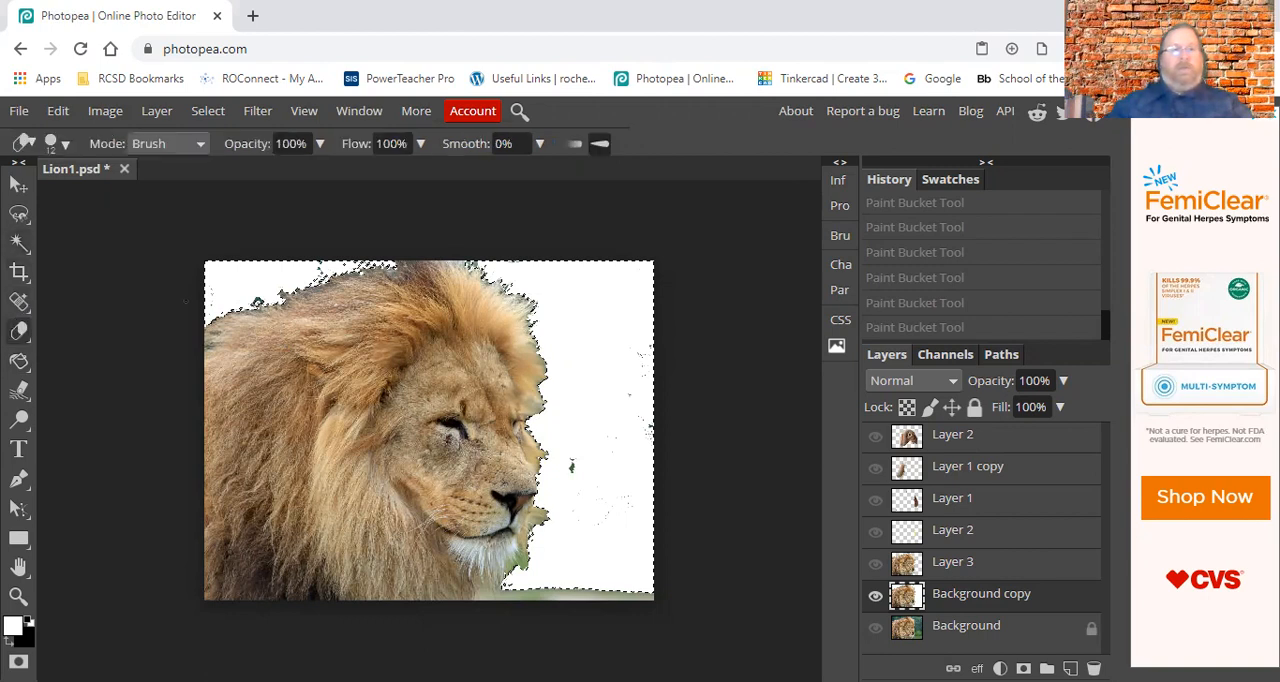
click(57, 143)
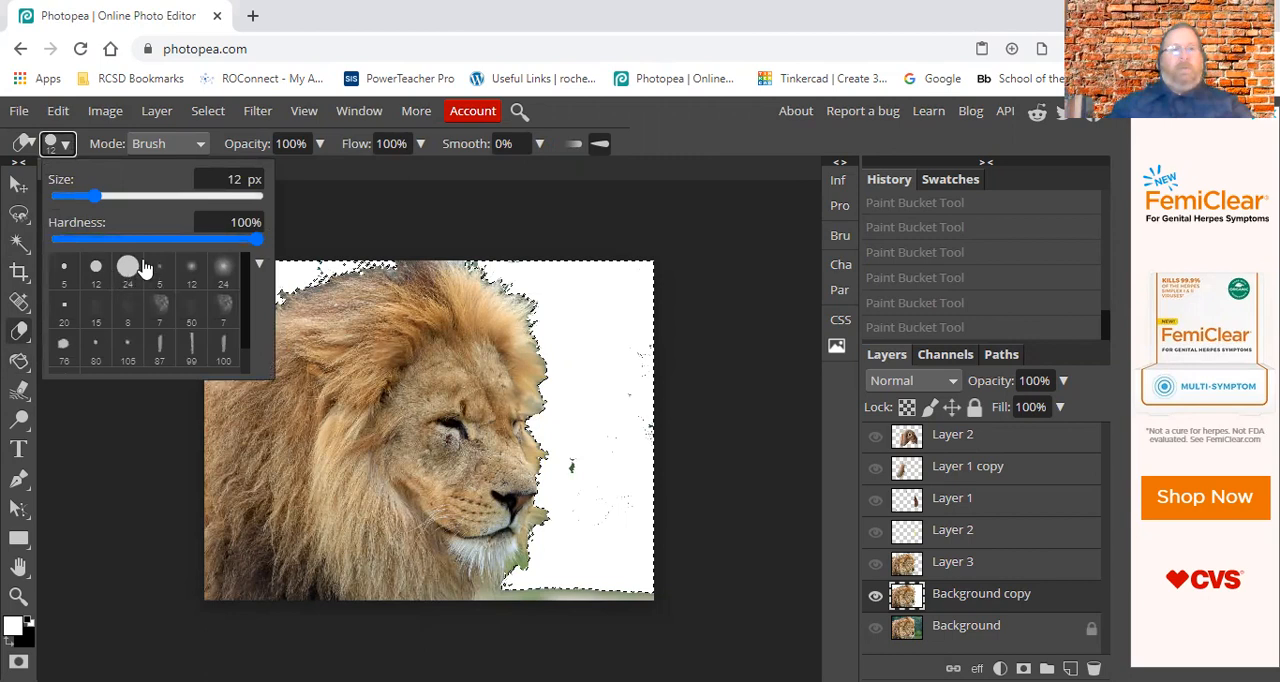
click(150, 196)
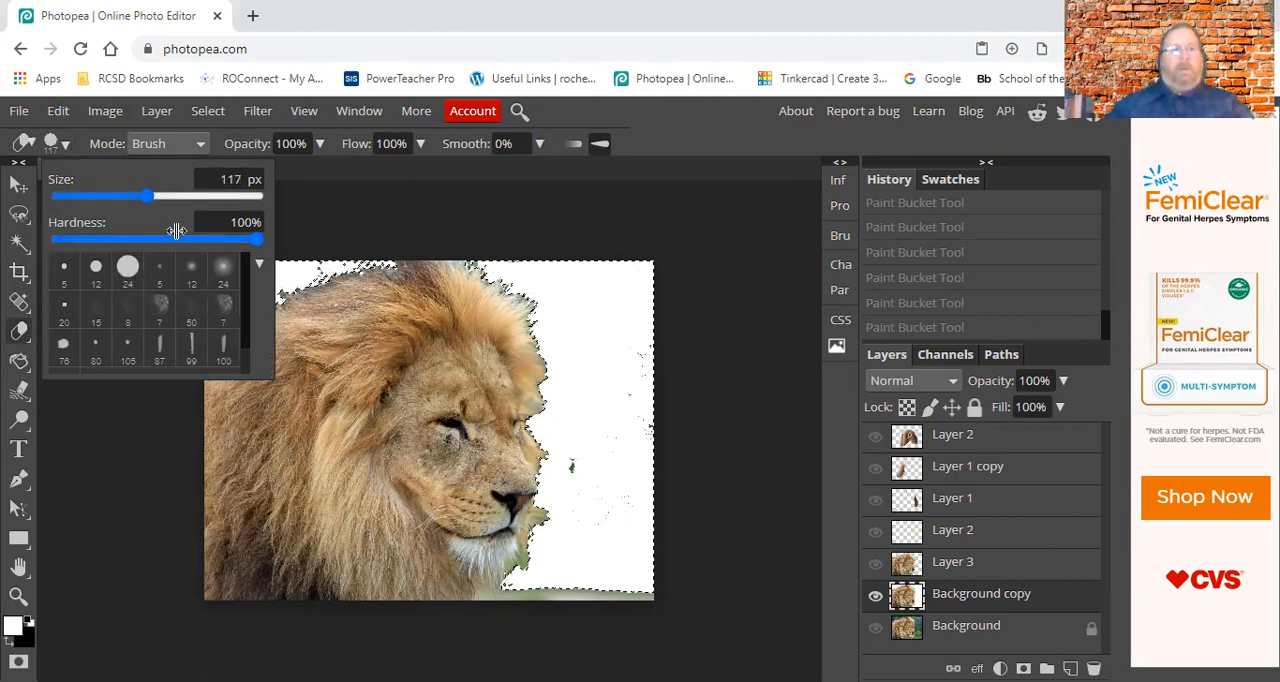
mouse_move(452, 228)
mouse_down()
mouse_move(181, 273)
mouse_move(364, 251)
mouse_move(206, 275)
mouse_move(367, 256)
mouse_move(267, 320)
mouse_up()
mouse_move(441, 272)
mouse_down()
mouse_move(726, 280)
mouse_move(614, 283)
mouse_move(467, 333)
mouse_move(600, 360)
mouse_move(600, 435)
mouse_move(669, 480)
mouse_move(530, 522)
mouse_move(648, 552)
mouse_move(603, 588)
mouse_move(467, 587)
mouse_move(700, 572)
mouse_move(730, 555)
mouse_up()
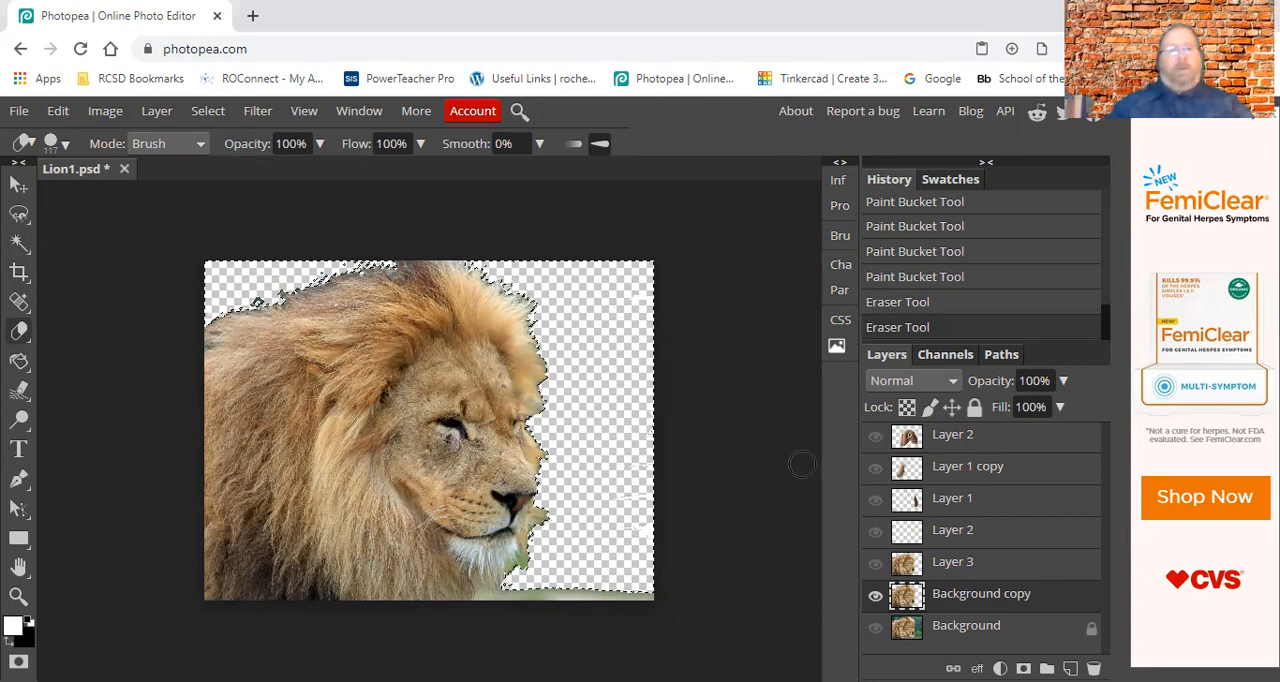
Fill the erased areas behind the mane and in front of the lion's face with white using the Paint Bucket tool.
click(19, 361)
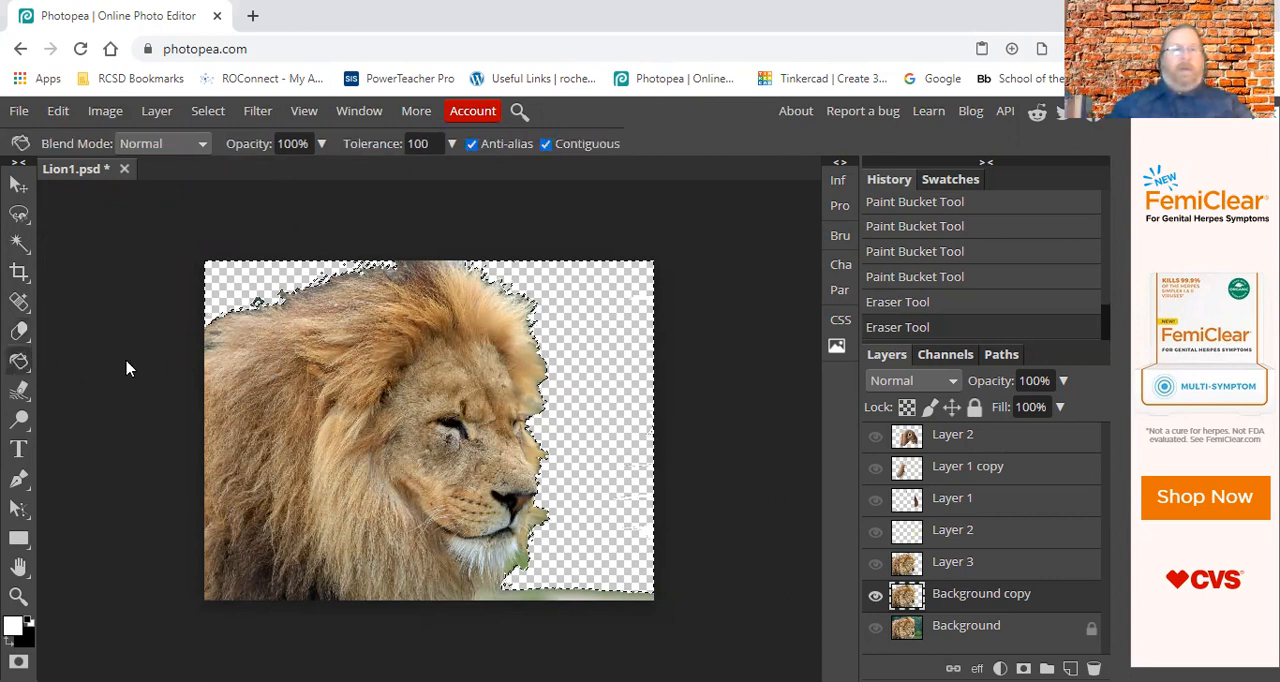
click(248, 285)
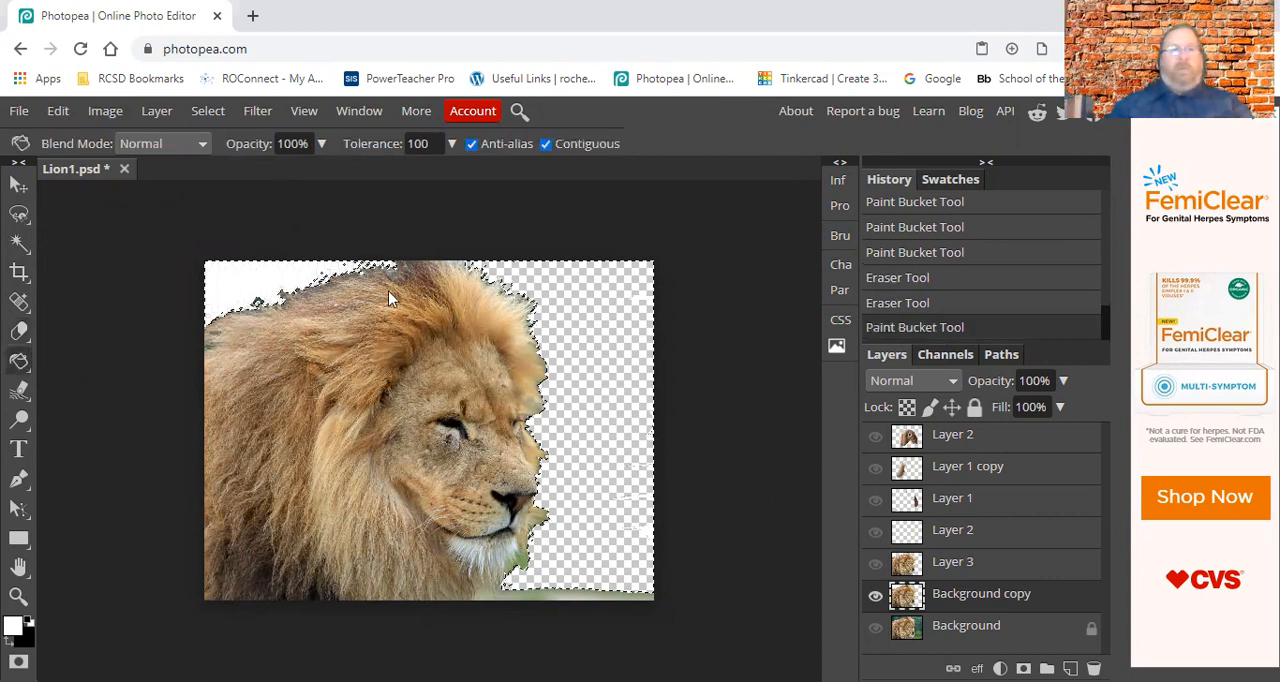
click(605, 322)
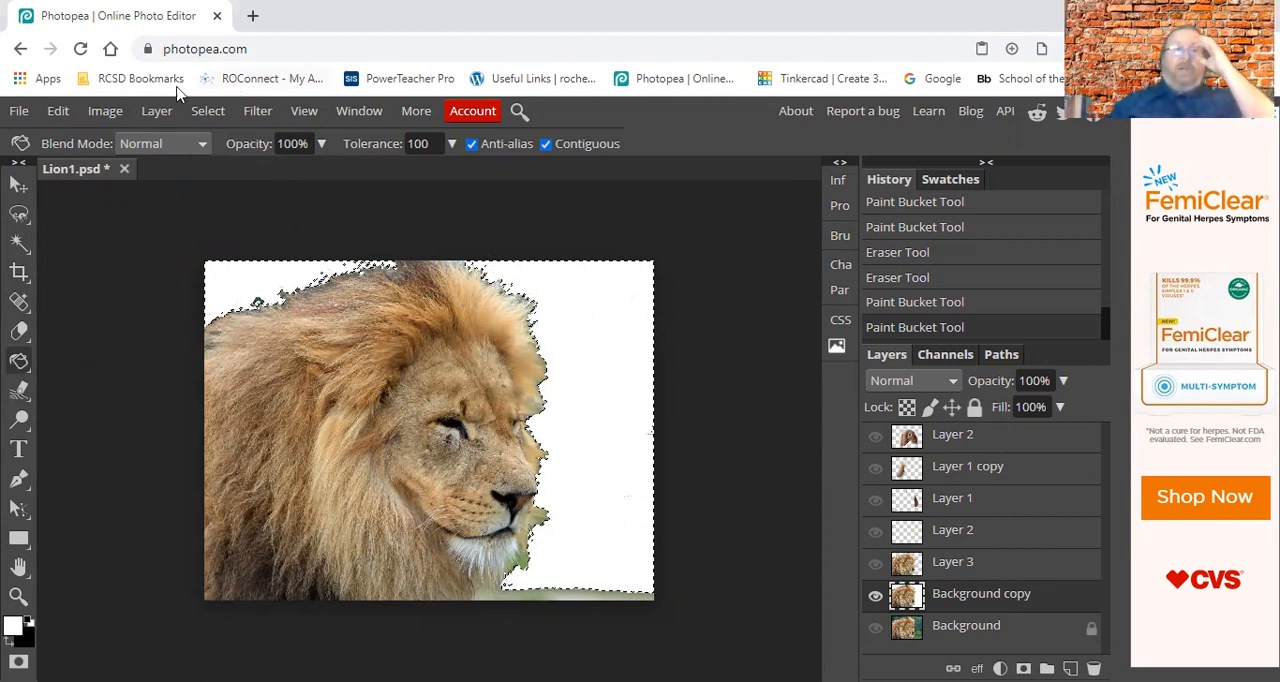
Undo the two most recent white Paint Bucket fills around the lion on Background copy.
click(58, 111)
click(72, 146)
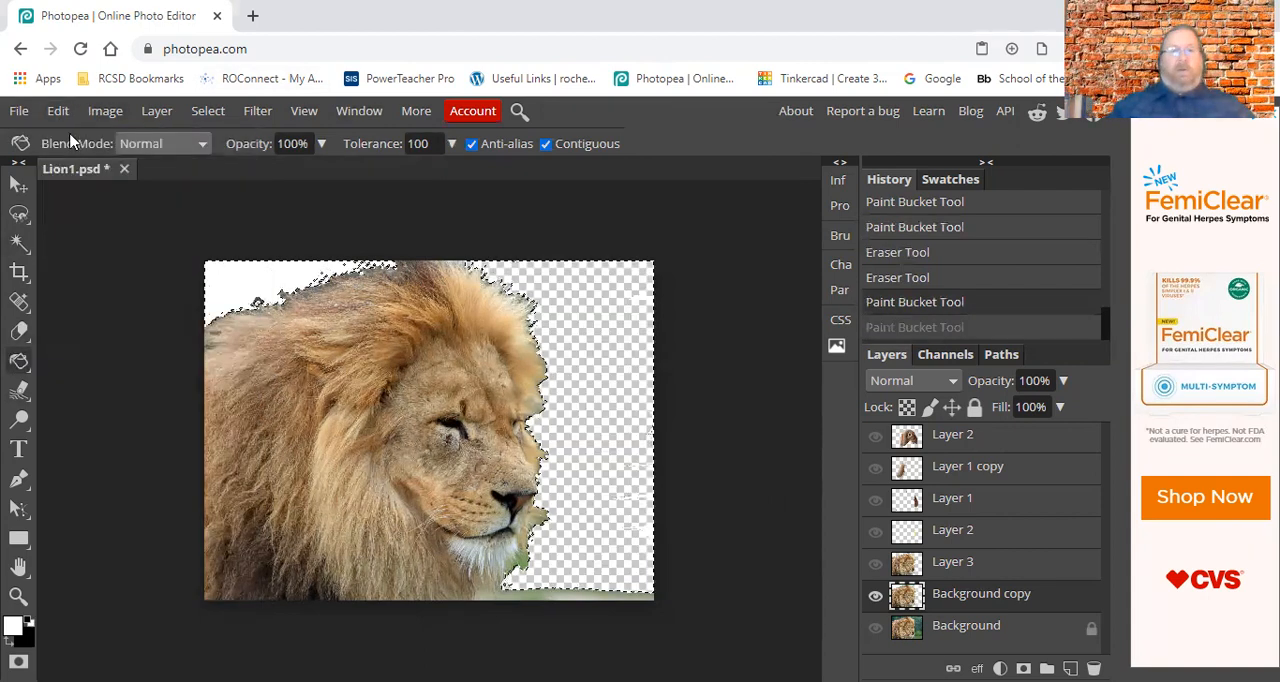
click(58, 111)
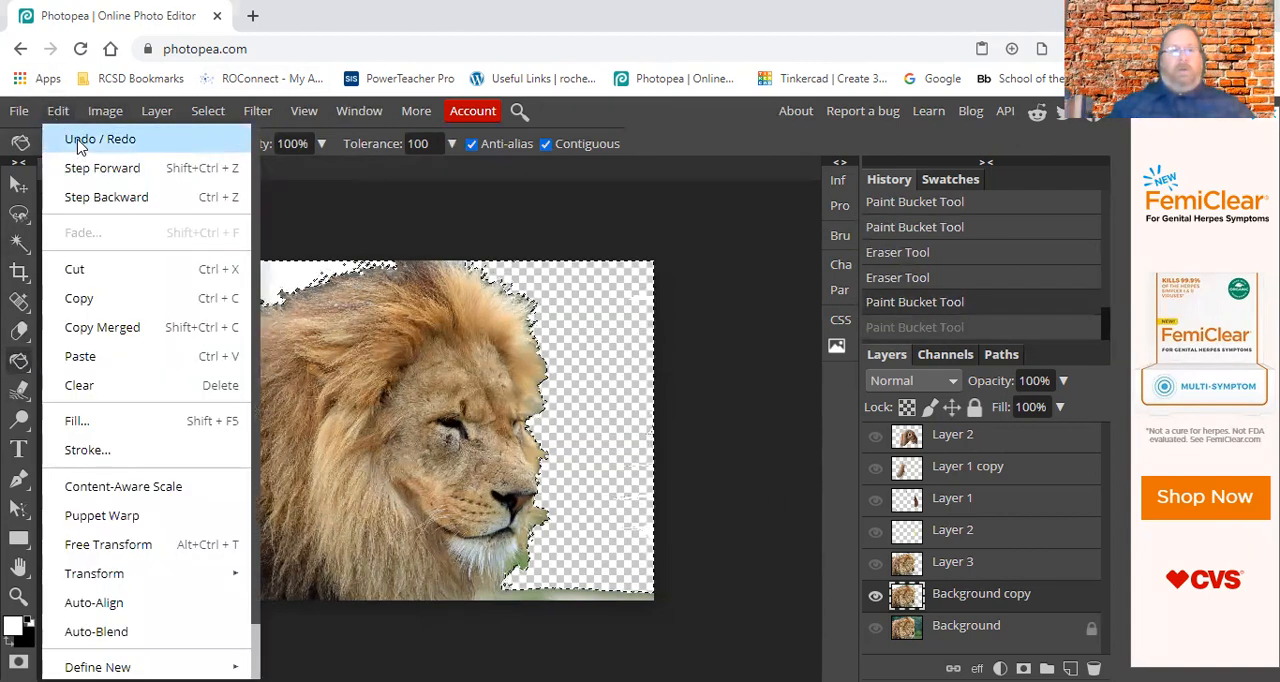
click(80, 141)
click(58, 111)
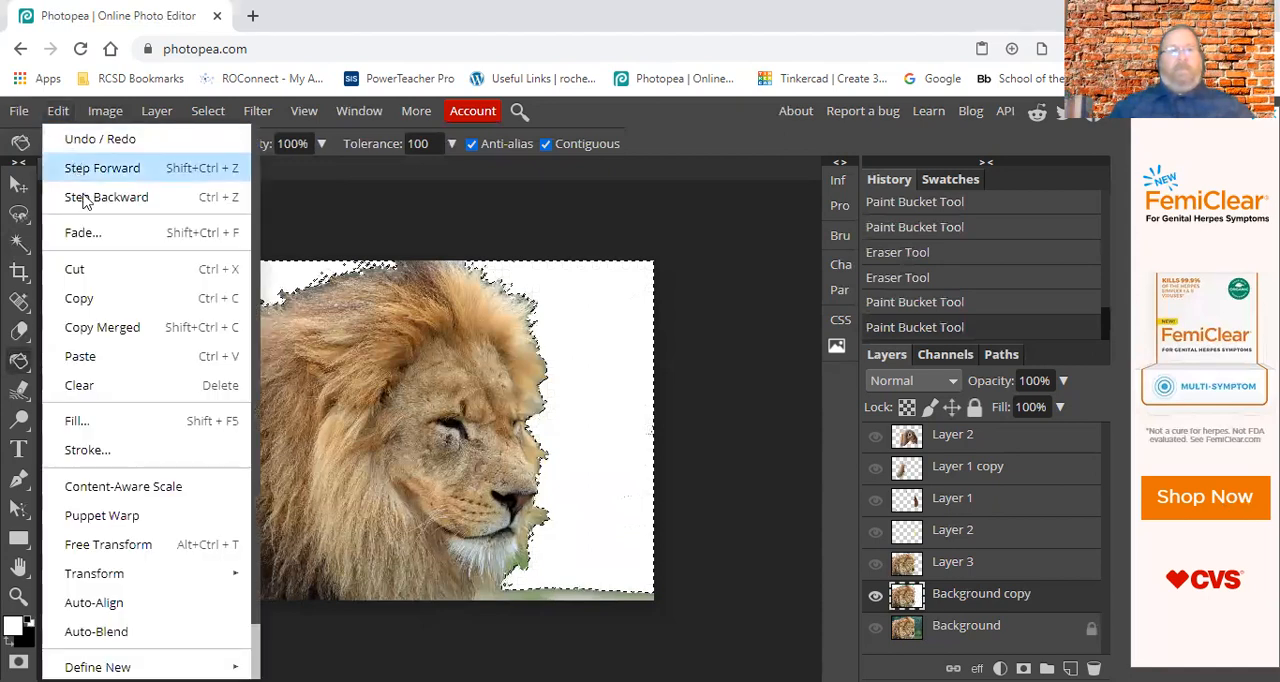
click(58, 142)
click(58, 111)
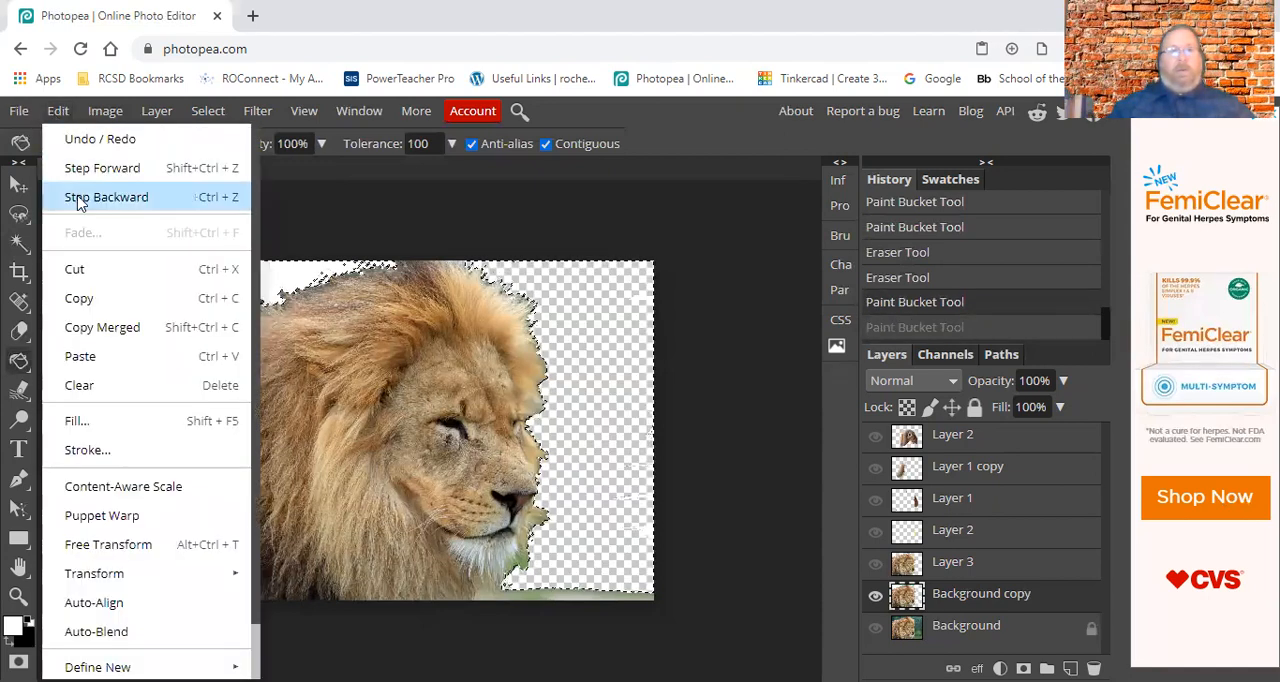
click(80, 194)
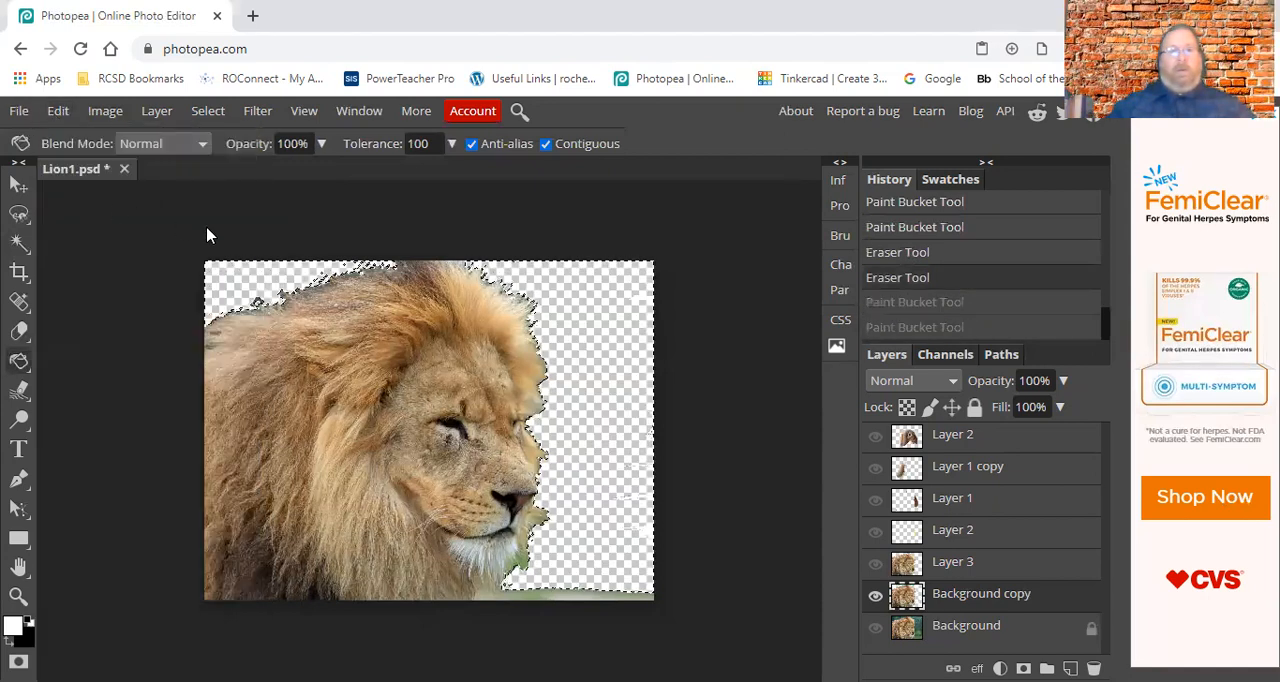
Add a new empty layer and move it above the existing Layer 3 that holds the lion image.
click(160, 115)
mouse_move(170, 139)
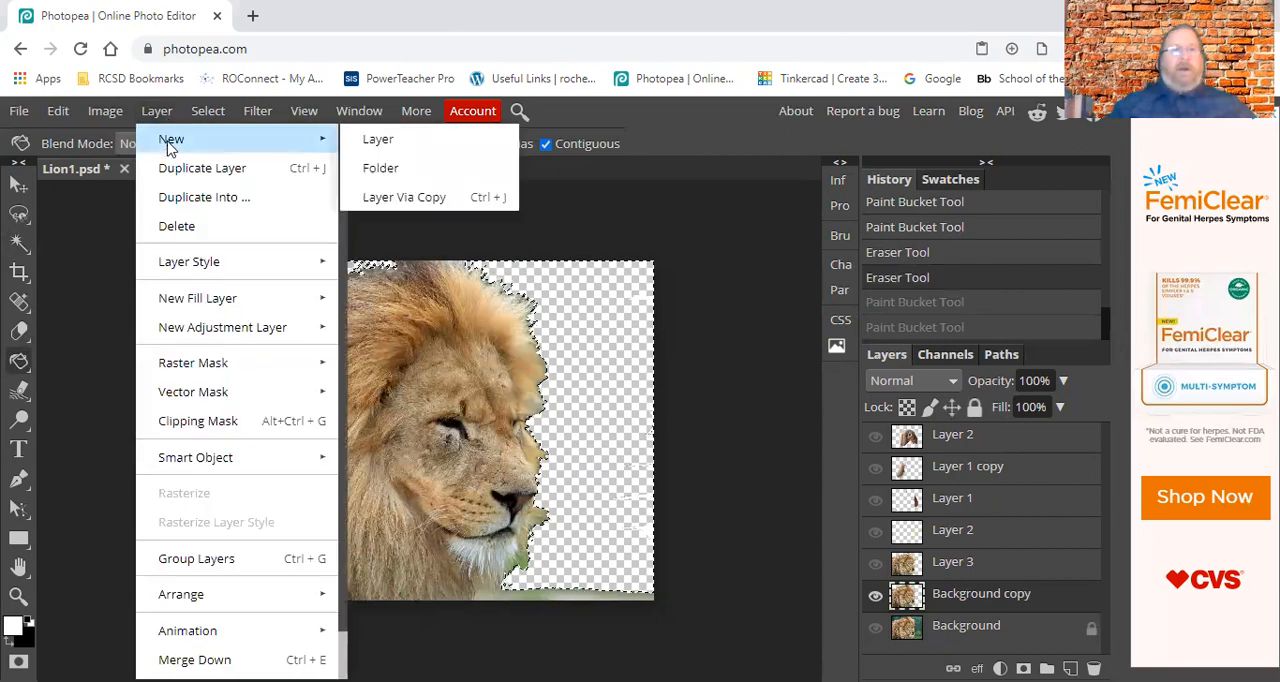
click(390, 139)
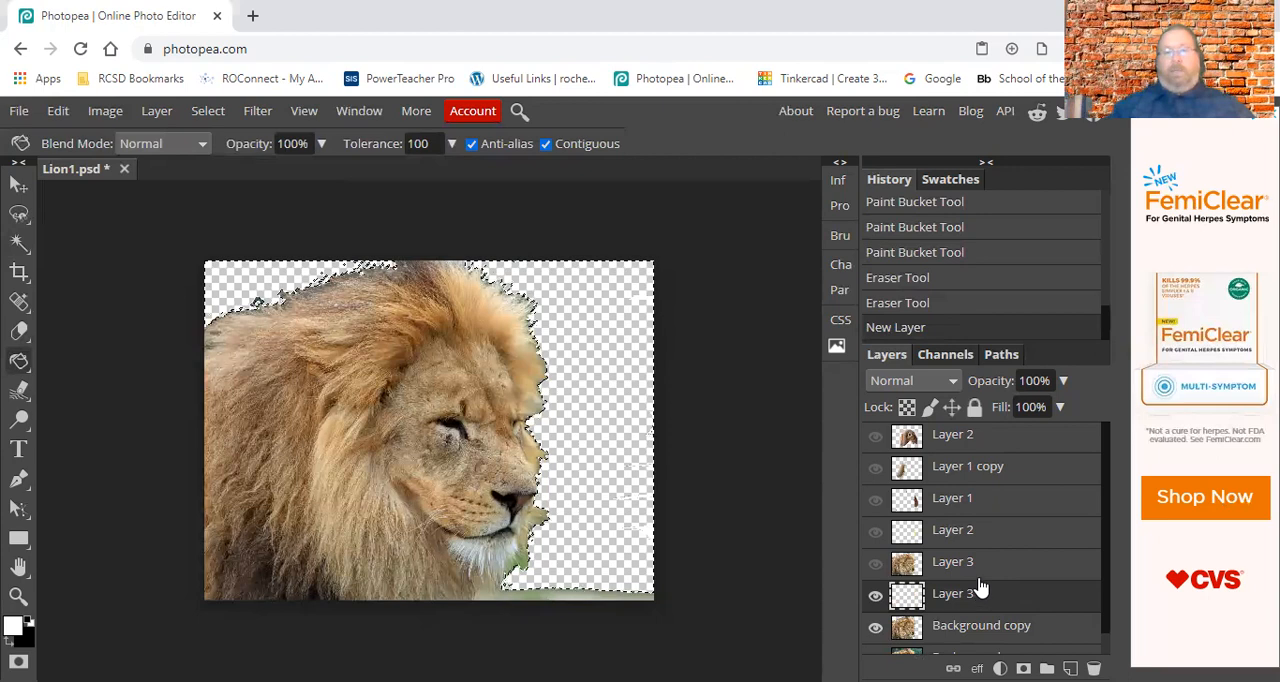
drag(982, 588, 963, 573)
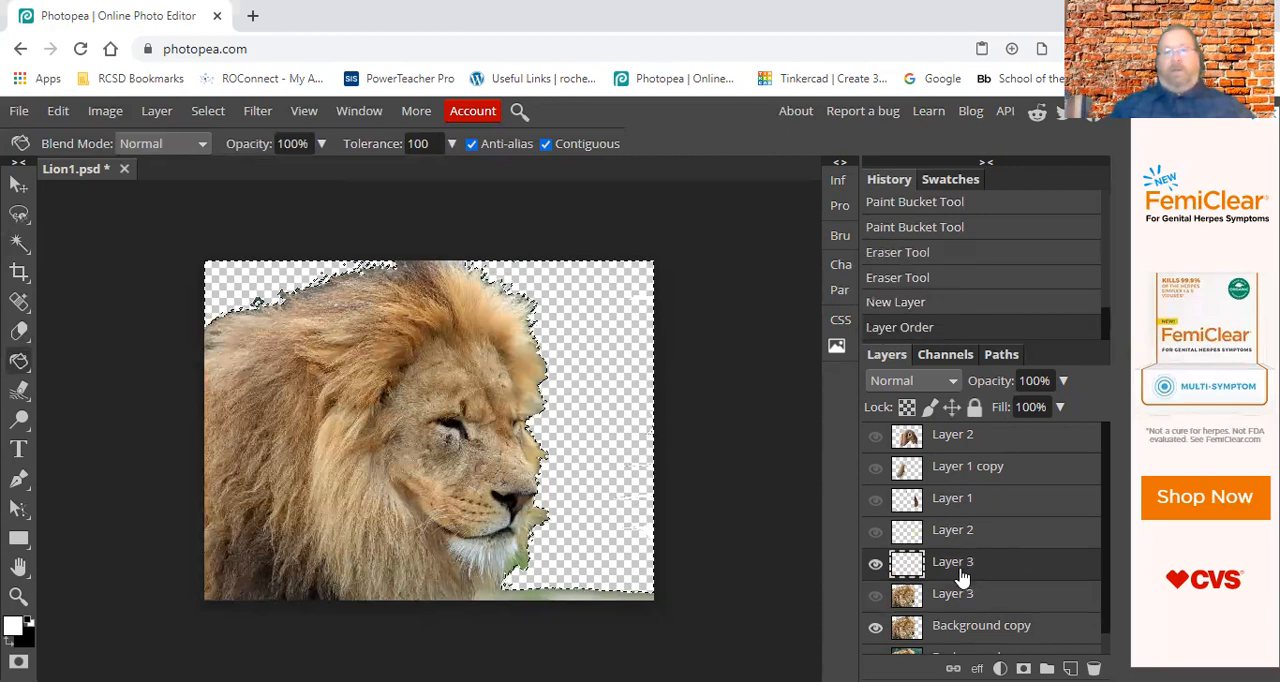
Duplicate the locked Background layer and show the duplicate in place of Background copy.
click(875, 627)
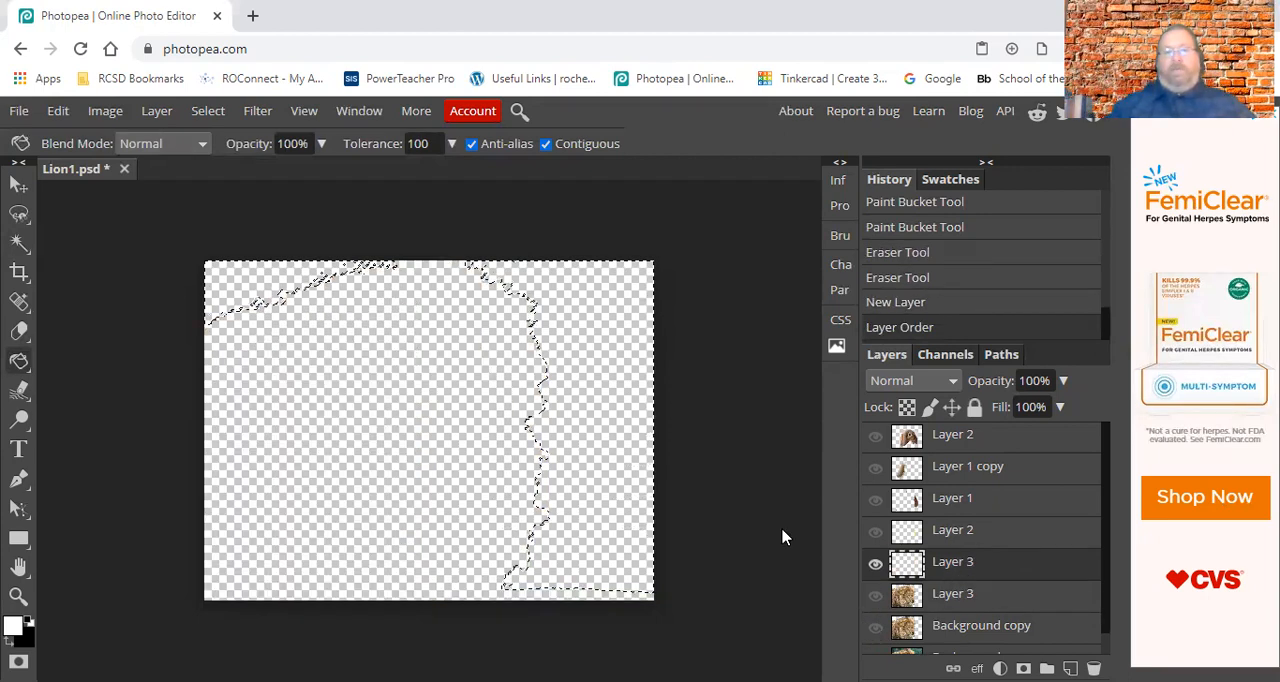
scroll(1094, 571, down, 1)
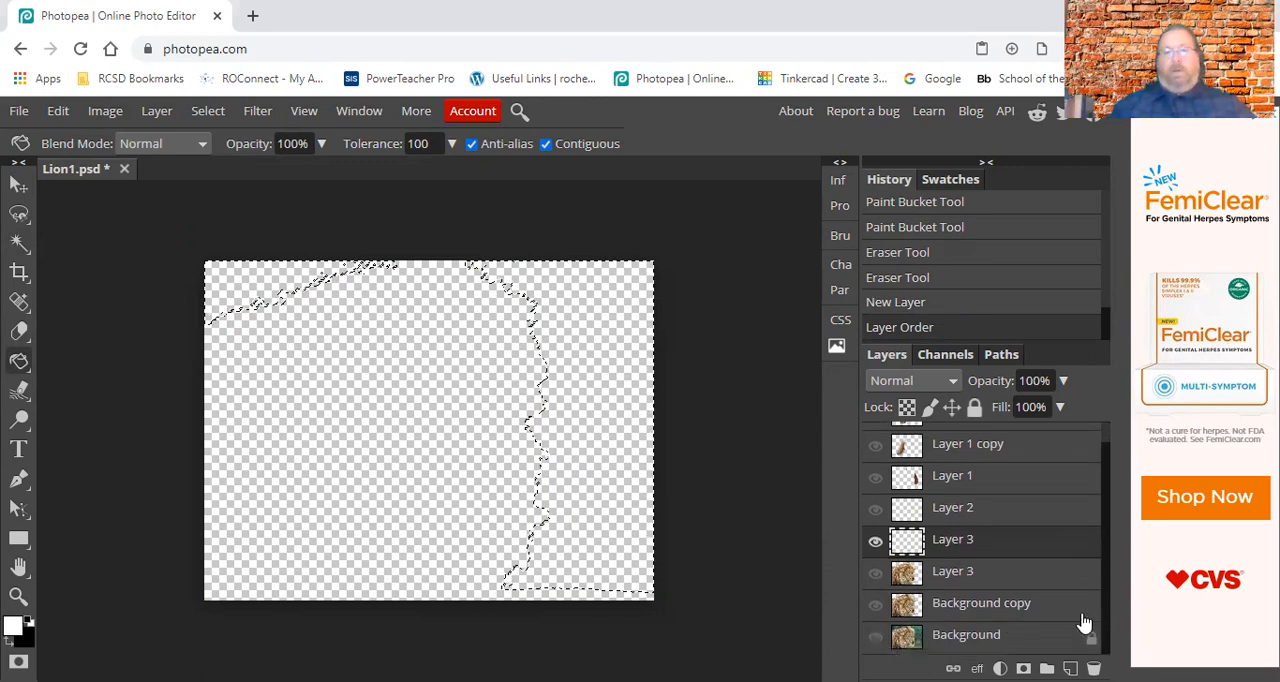
right_click(993, 610)
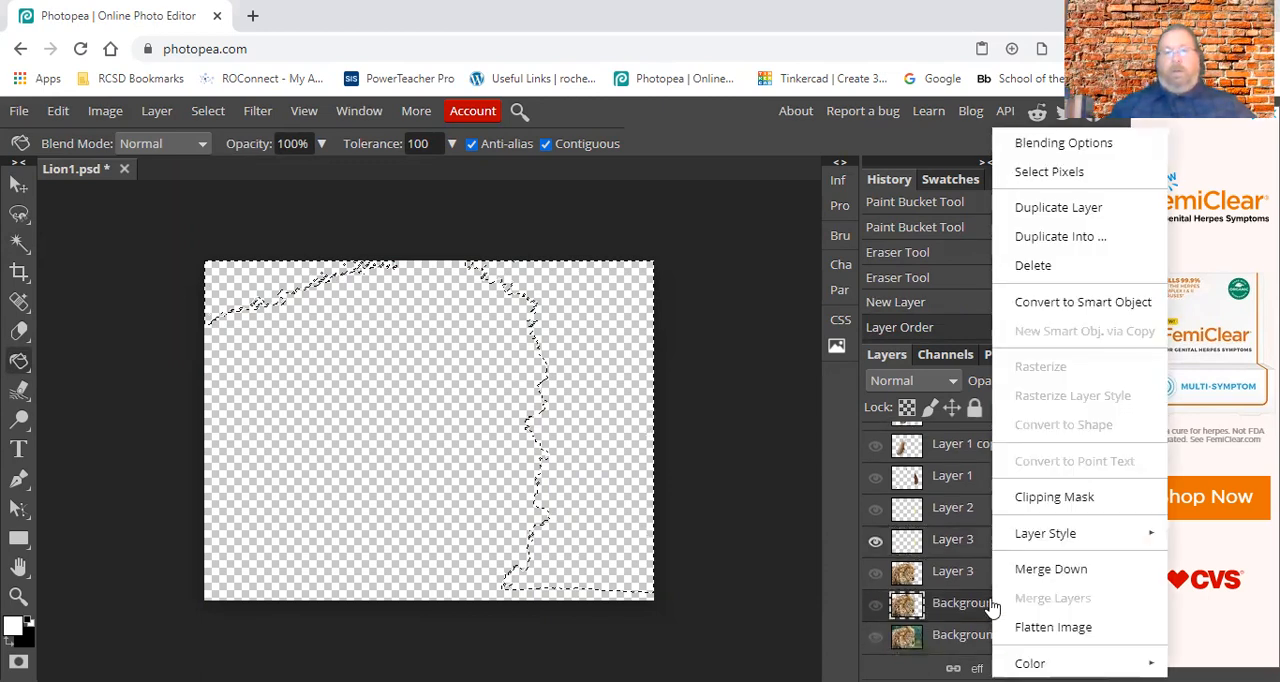
click(954, 645)
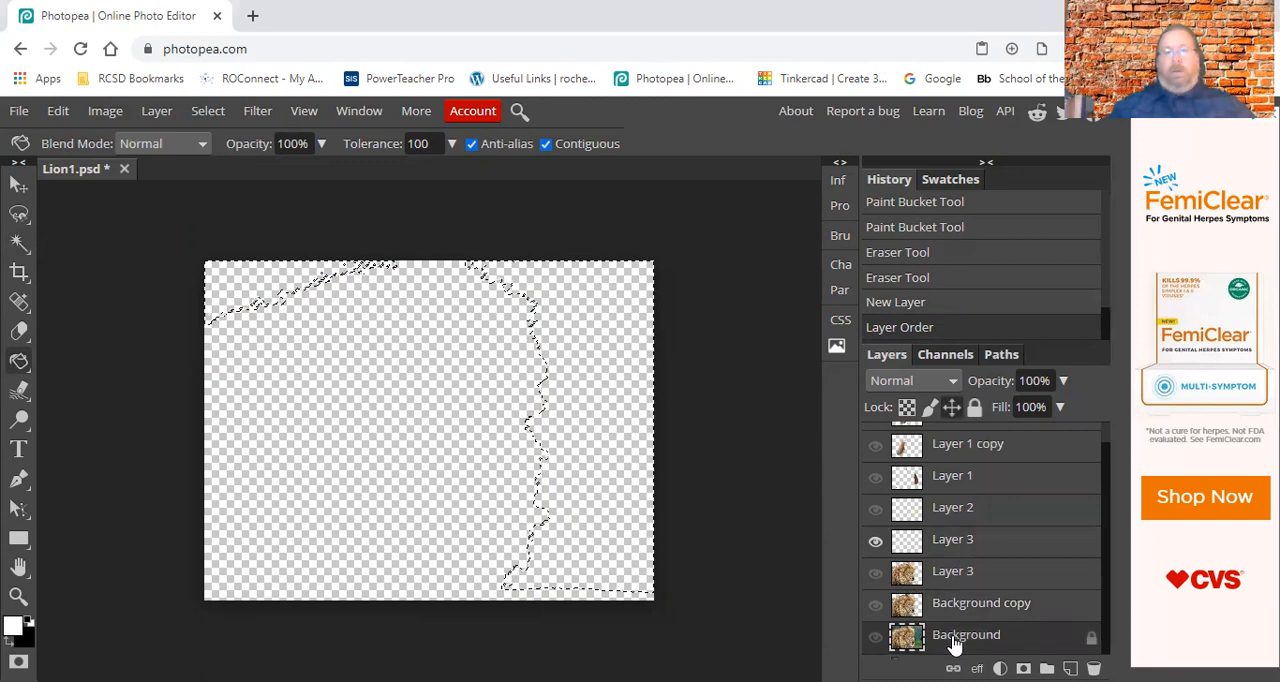
right_click(955, 643)
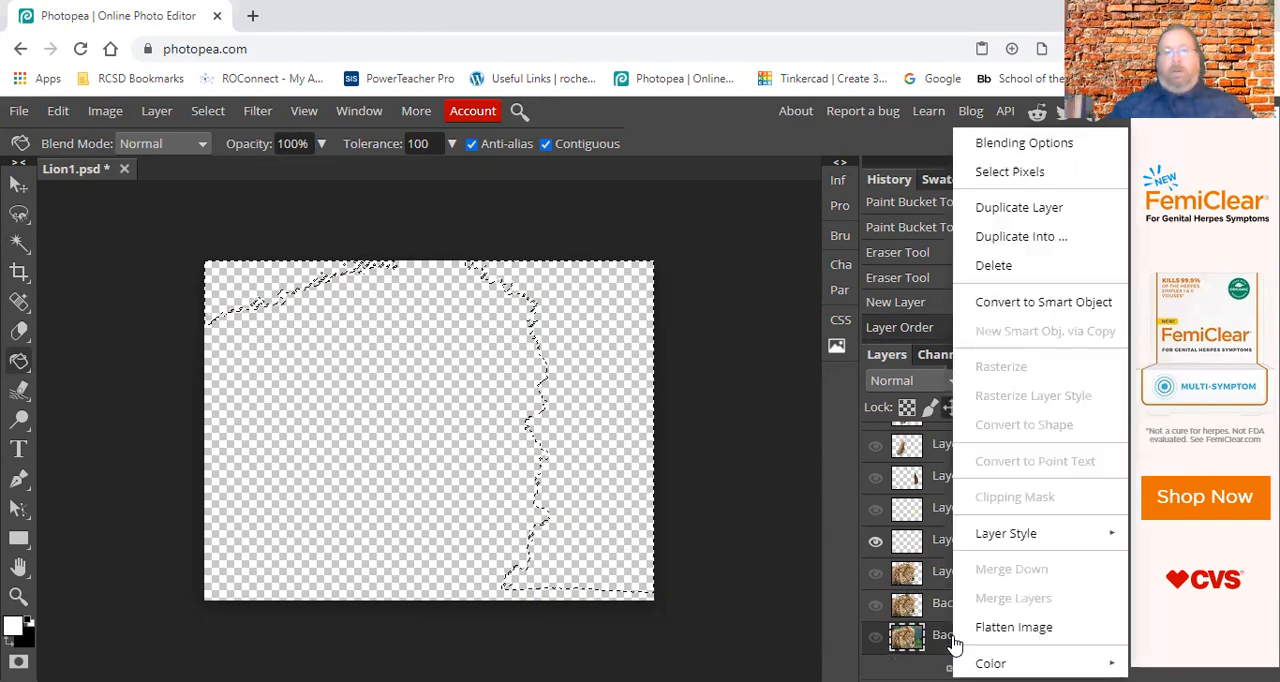
click(1003, 206)
scroll(943, 610, down, 1)
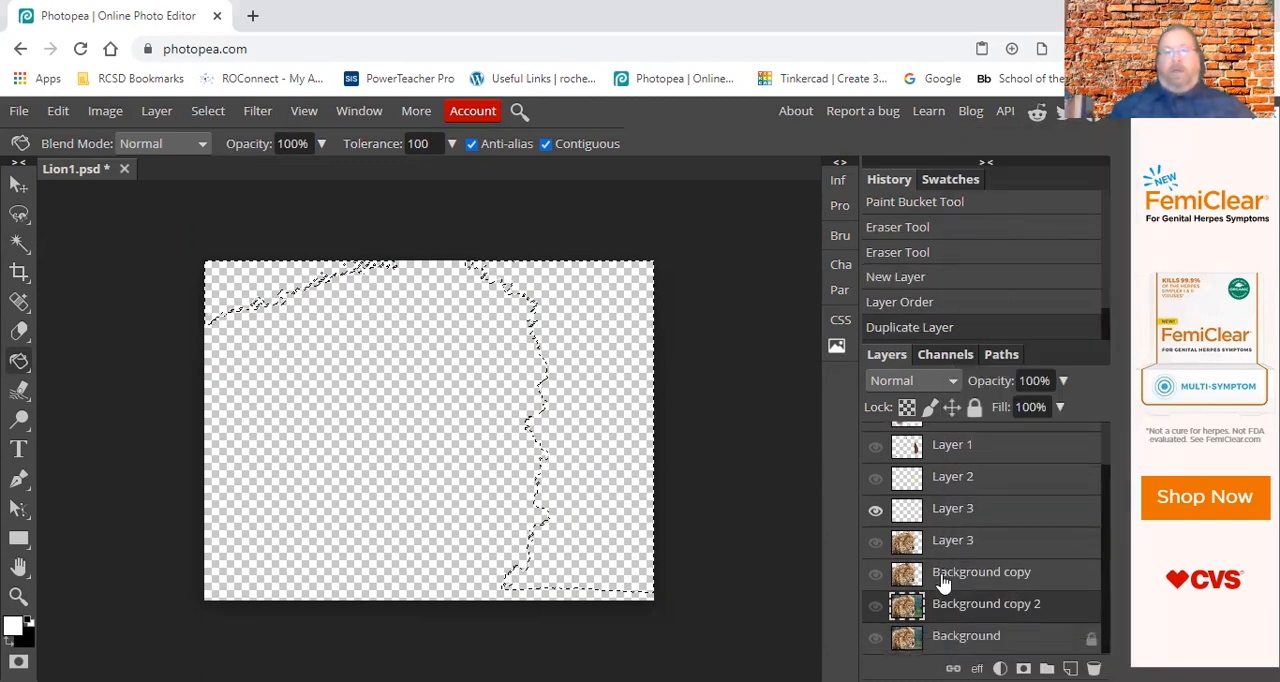
click(875, 605)
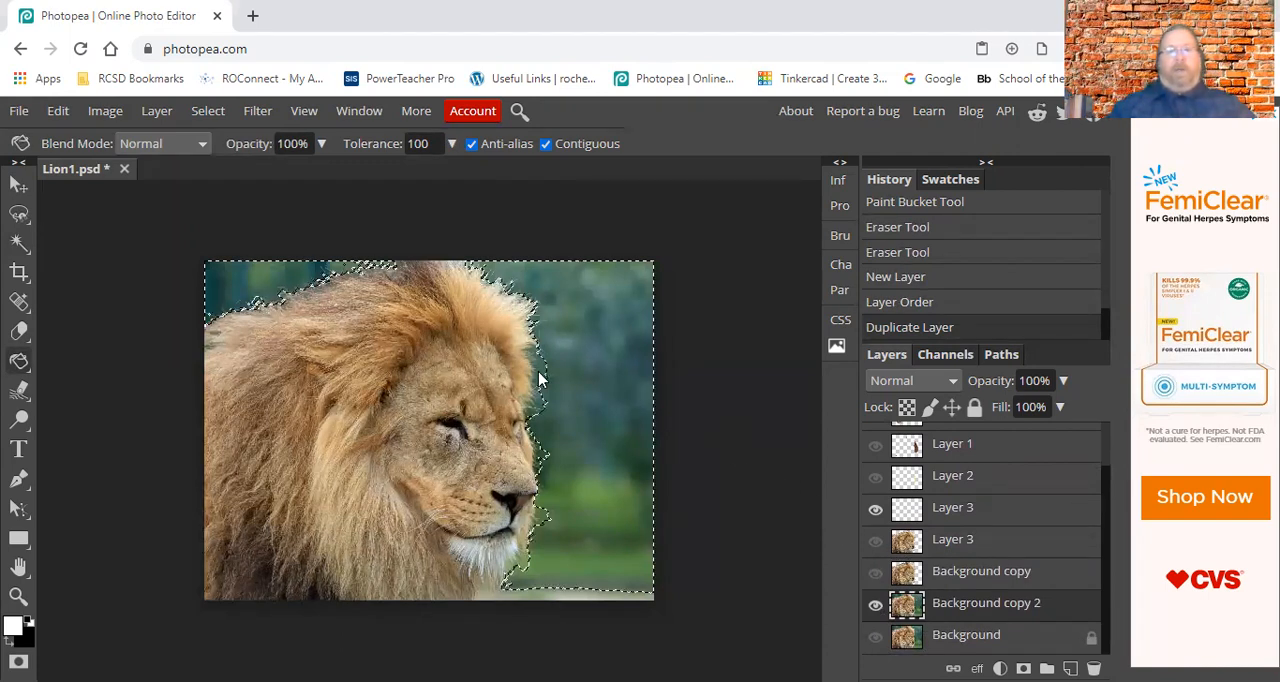
Fill the selected background with white on the empty Layer 3 and move that layer directly above Background copy 2.
click(978, 513)
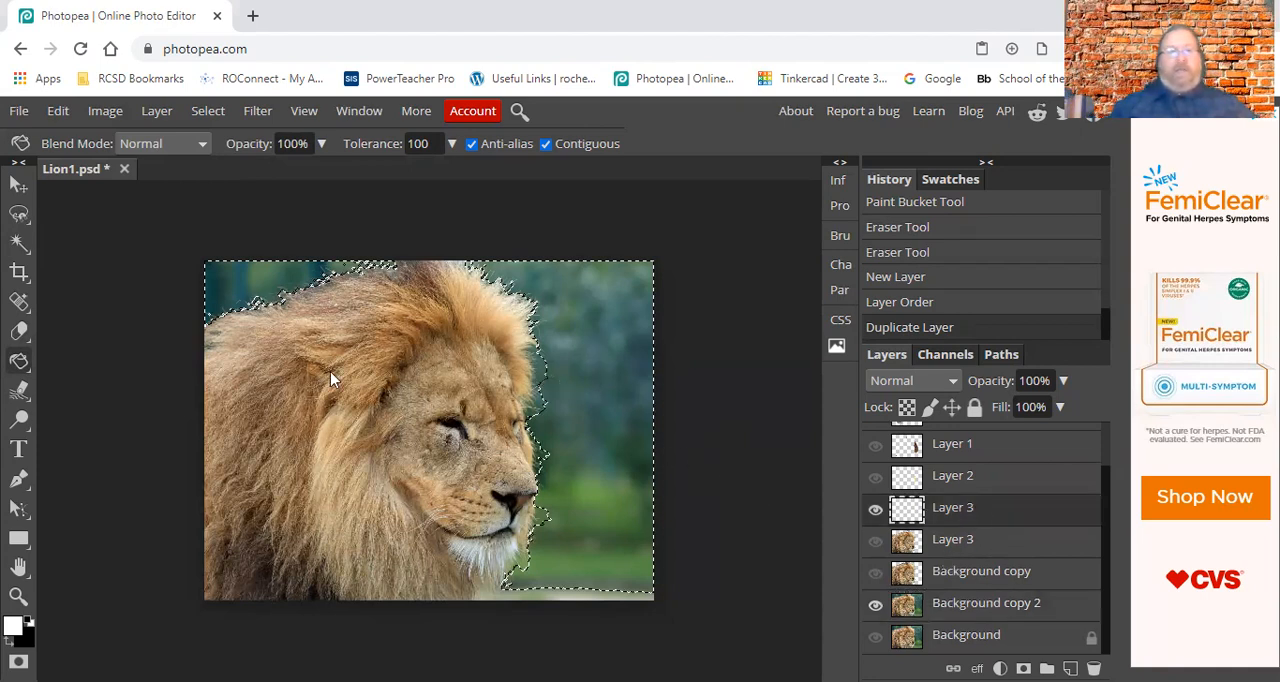
click(585, 402)
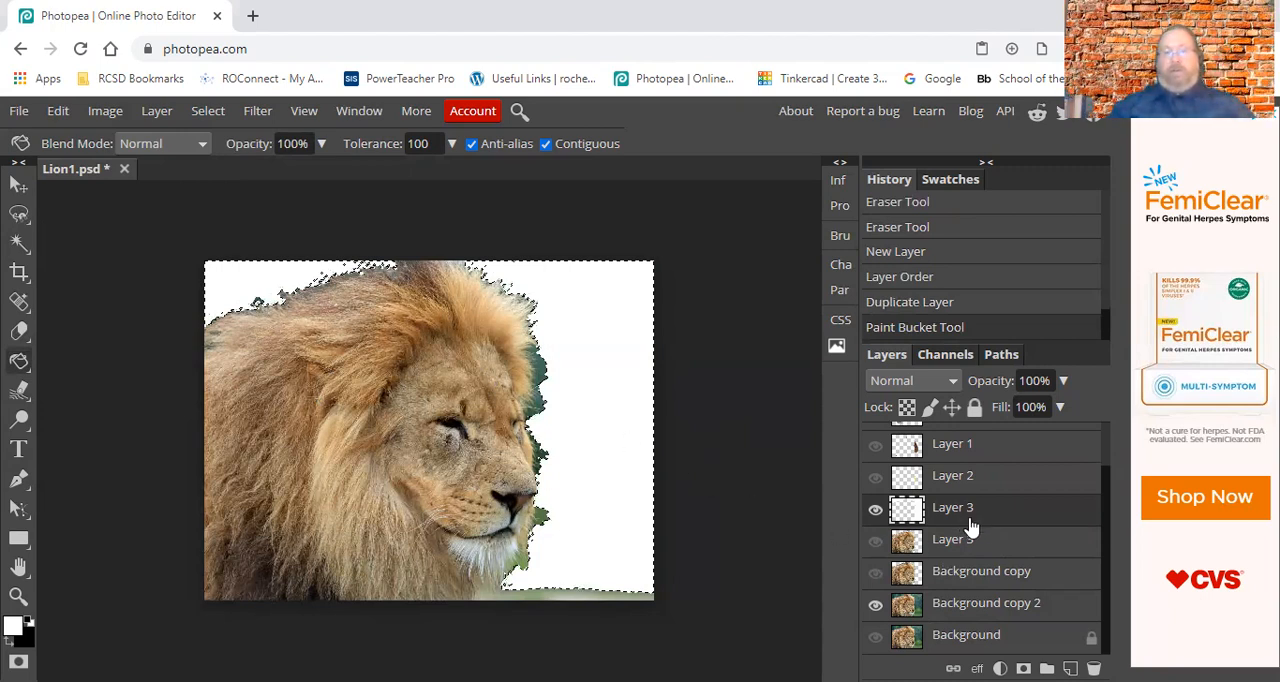
drag(968, 524, 960, 586)
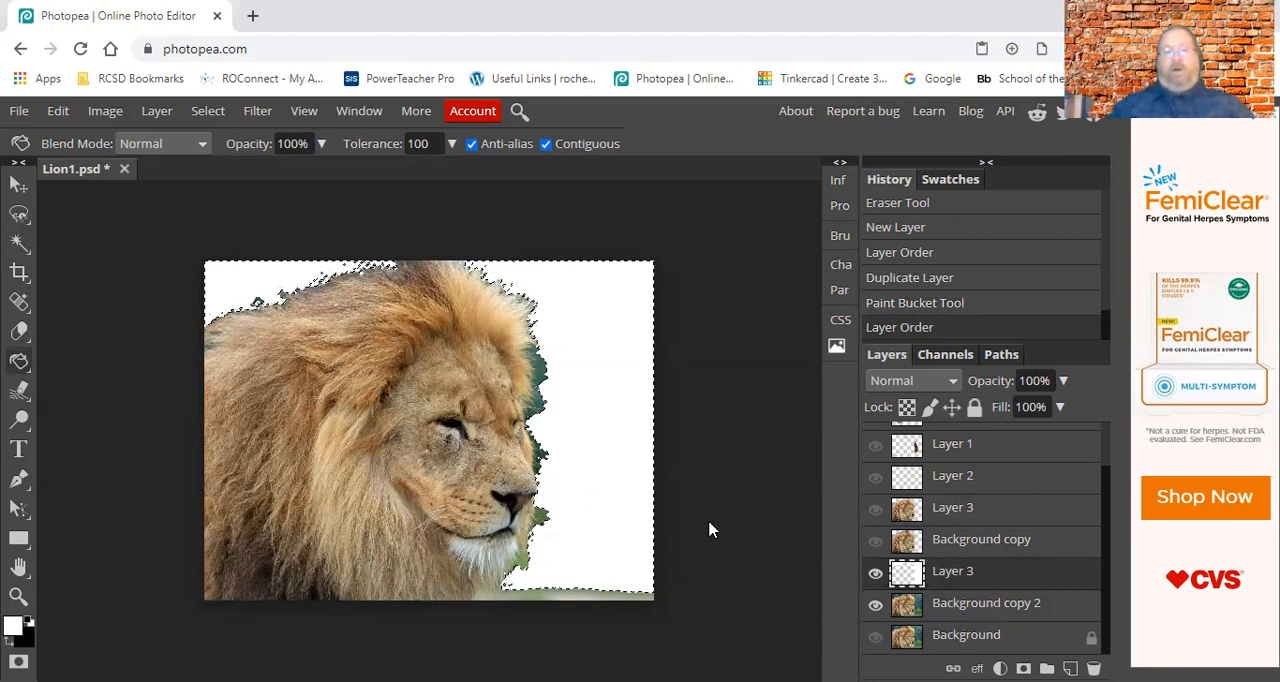
Toggle the visibility of the white fill layer to compare it with the photo beneath.
click(875, 573)
click(875, 573)
click(875, 573)
click(875, 573)
click(875, 573)
click(875, 573)
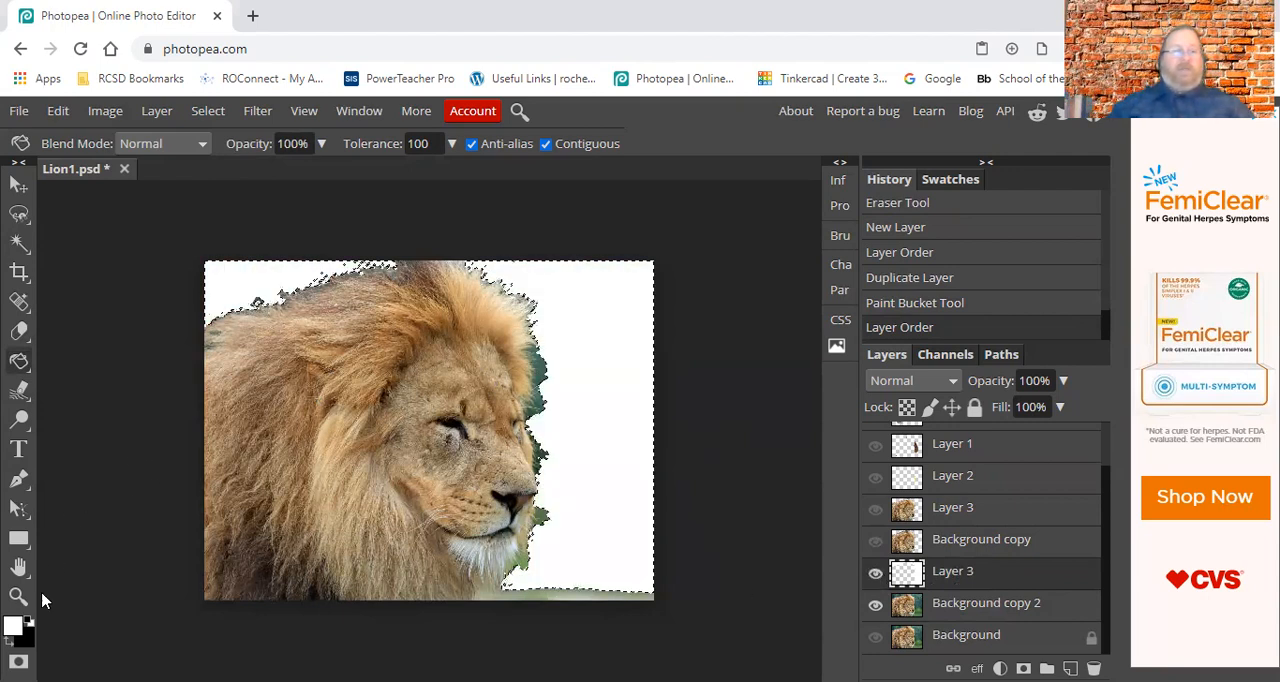
Set the foreground color to yellow e8d821 and fill the selected areas in front of and behind the lion with the Paint Bucket.
click(14, 625)
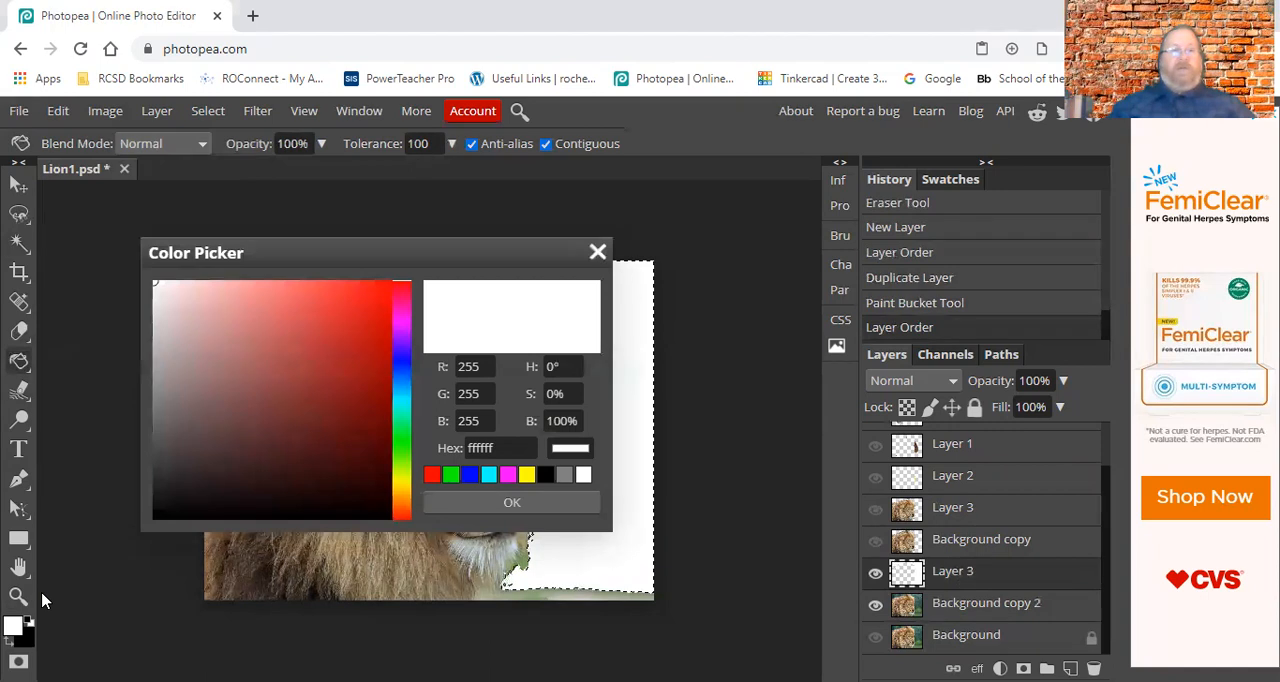
mouse_move(401, 466)
mouse_down()
mouse_move(401, 480)
mouse_move(402, 450)
mouse_move(405, 490)
mouse_move(384, 467)
mouse_up()
click(358, 305)
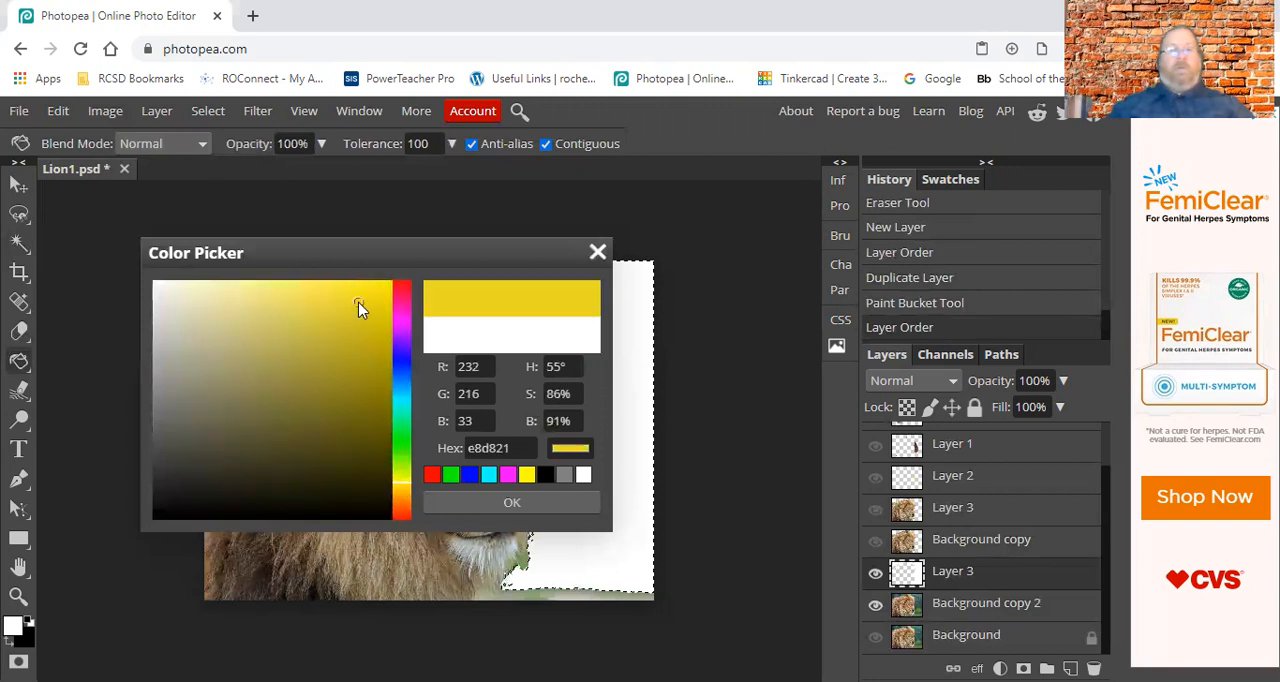
click(505, 505)
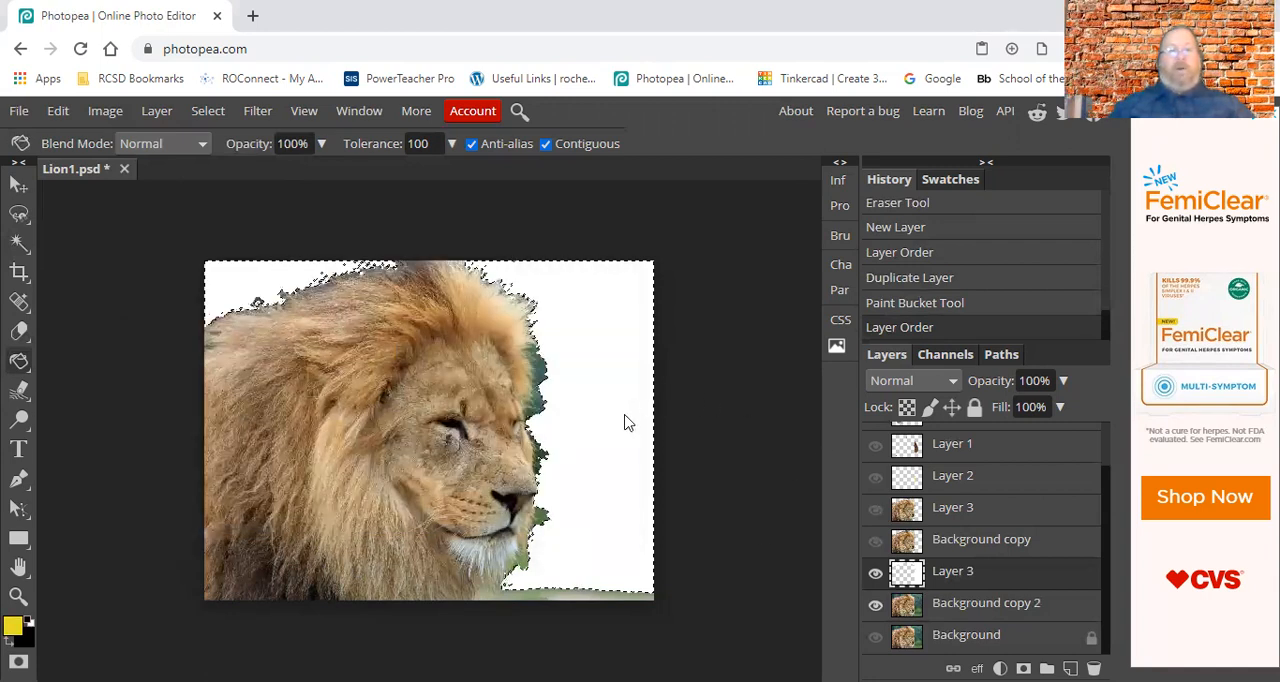
click(613, 428)
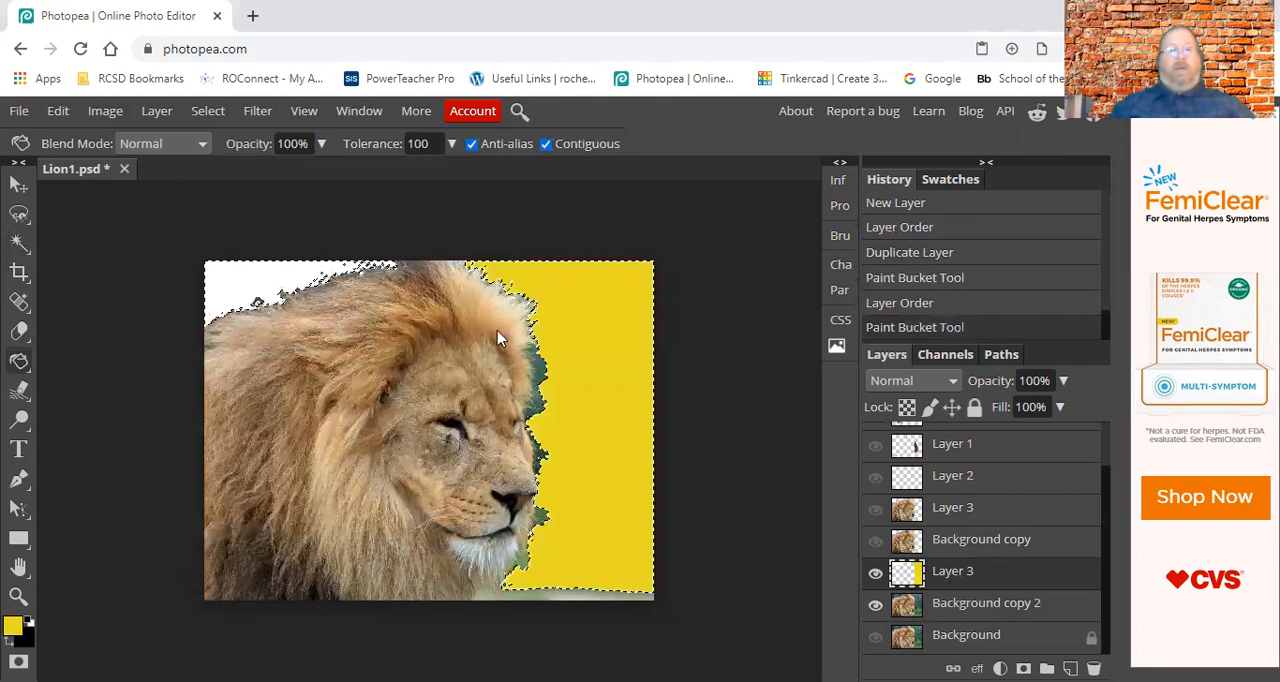
click(259, 280)
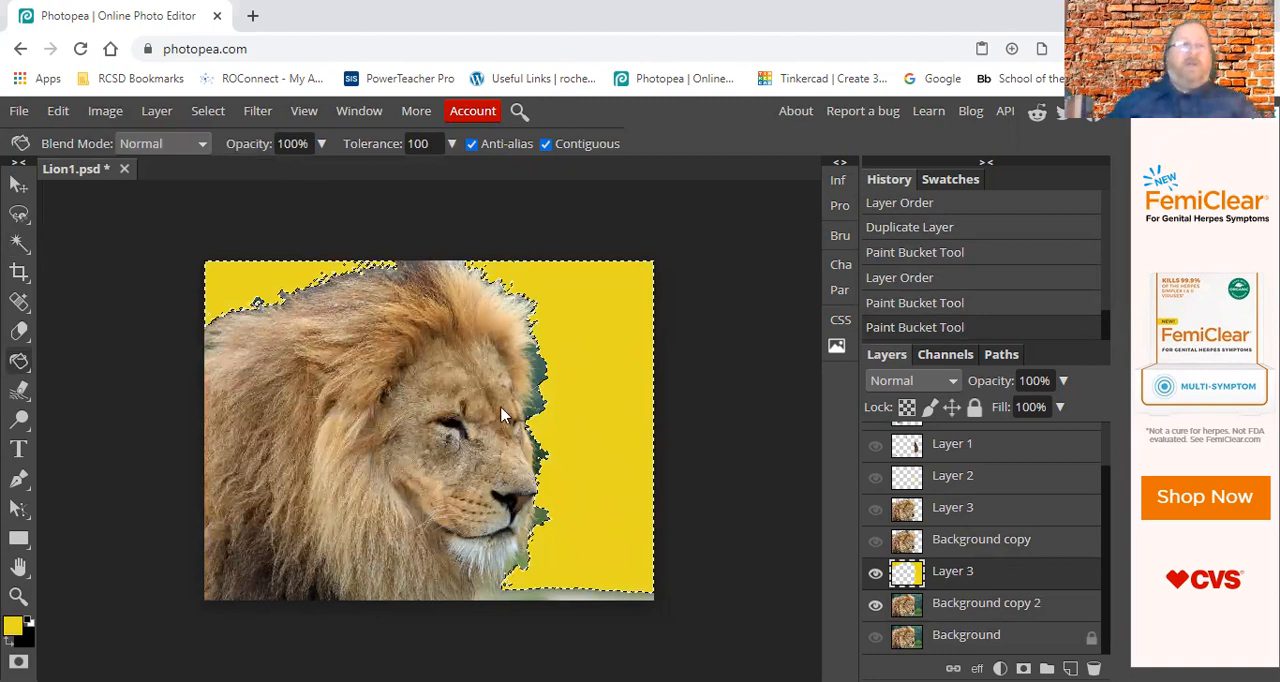
right_click(22, 367)
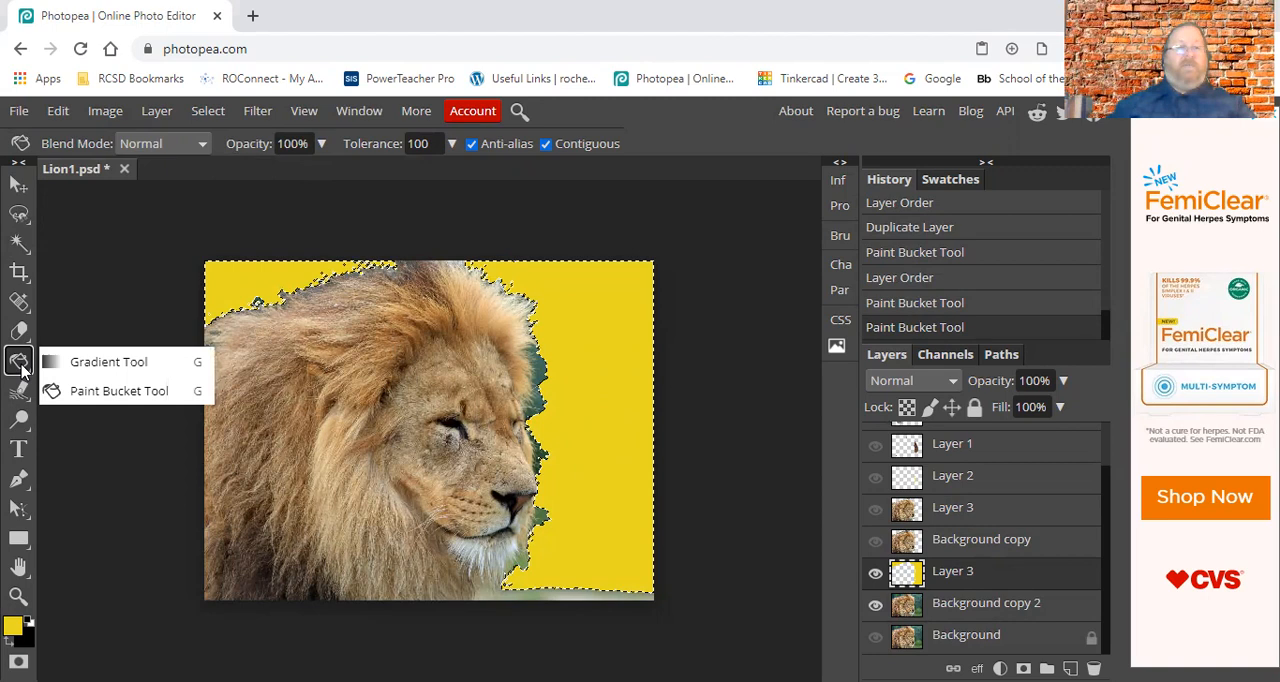
click(106, 364)
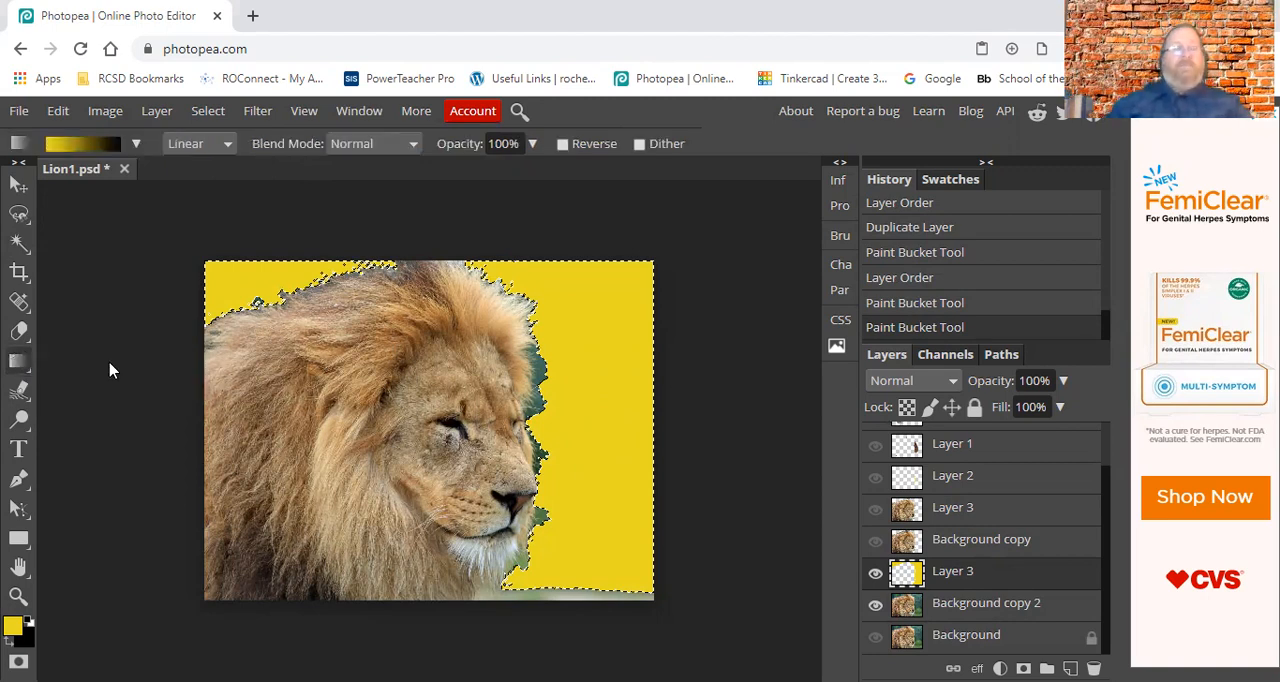
right_click(18, 366)
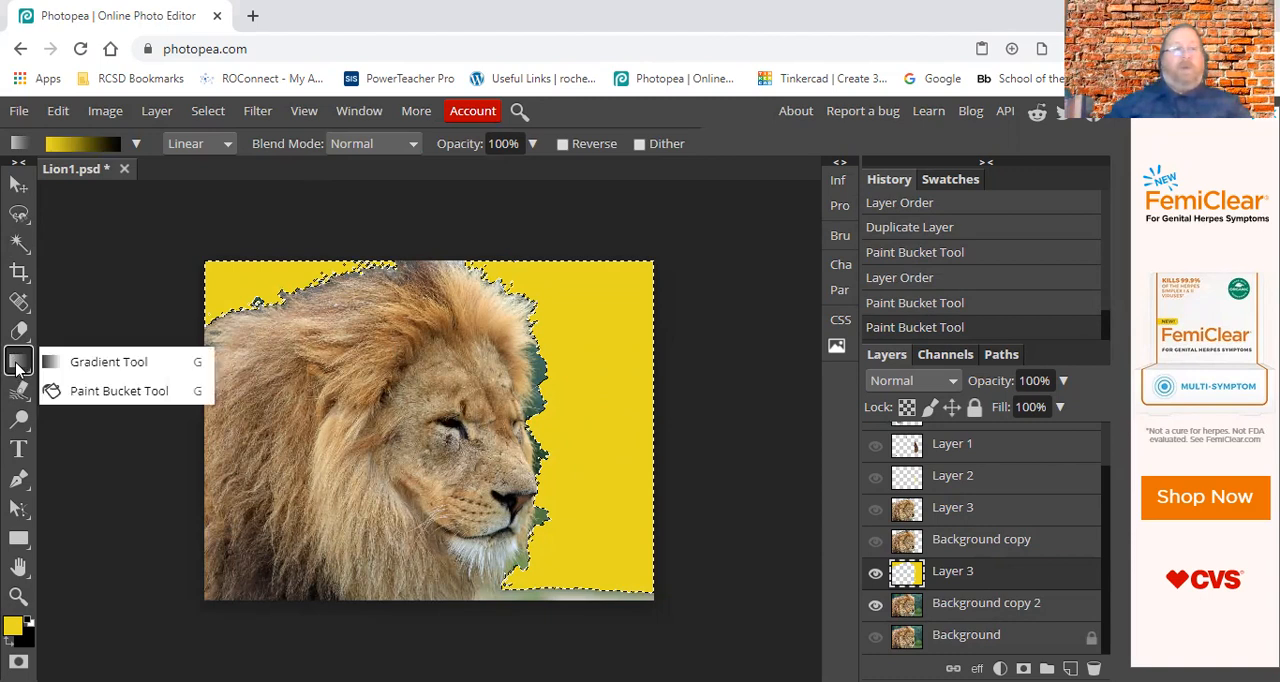
click(75, 392)
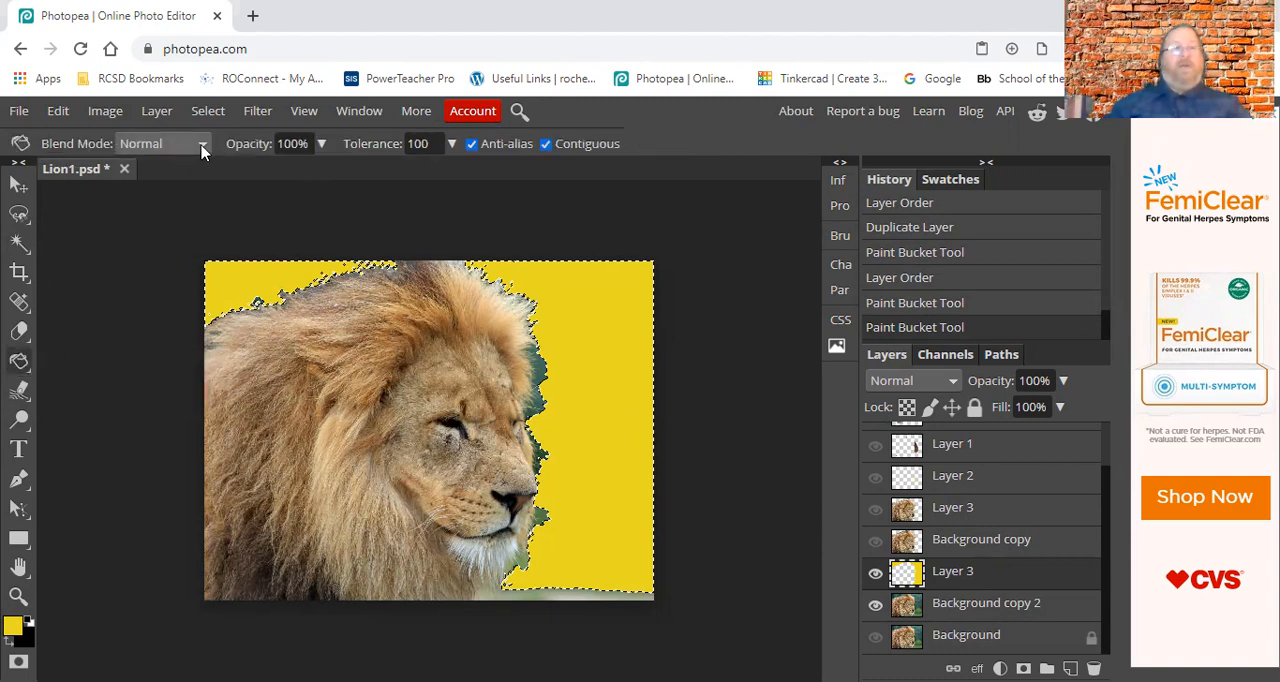
click(204, 148)
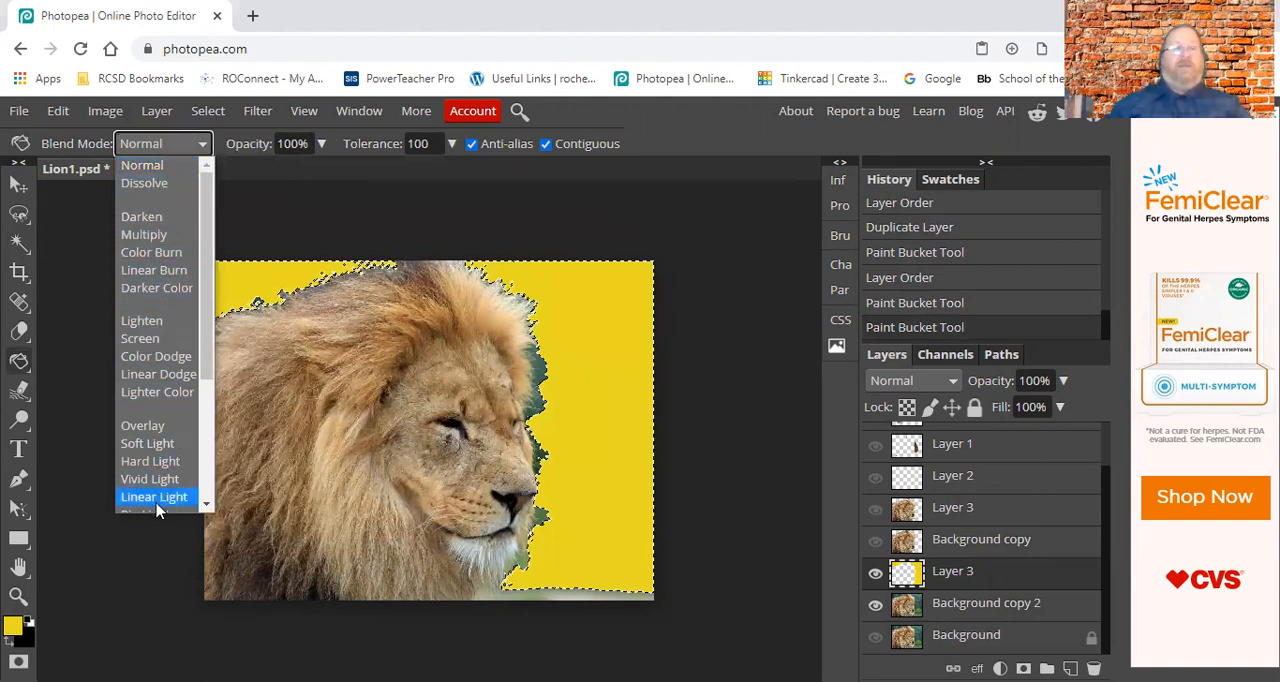
click(304, 224)
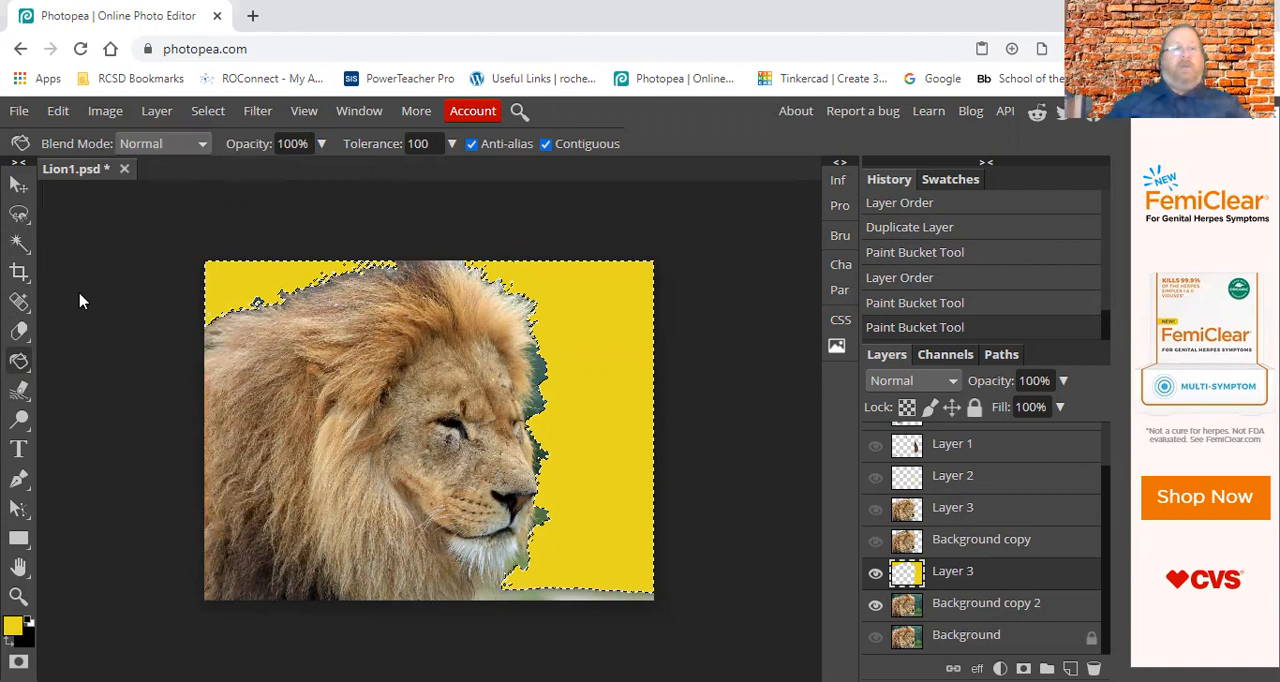
Draw a vertical linear yellow-to-black gradient downward through the selected area in front of the lion's face with the Gradient tool.
click(20, 362)
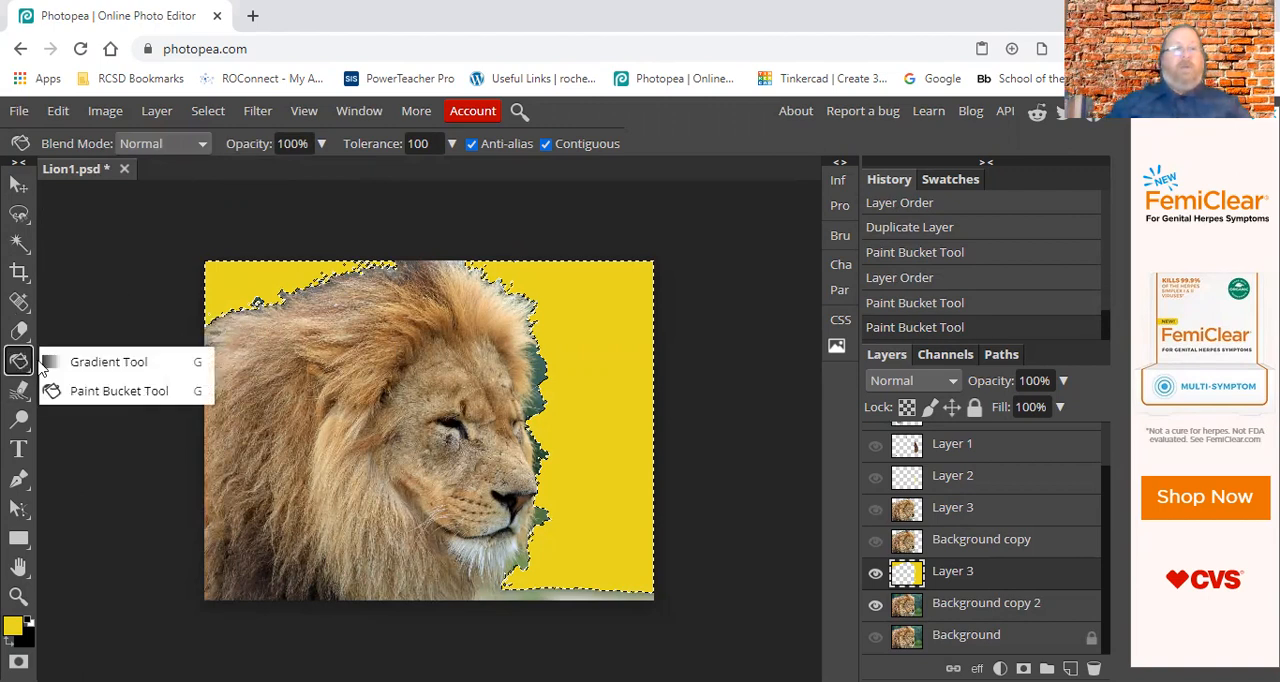
click(97, 362)
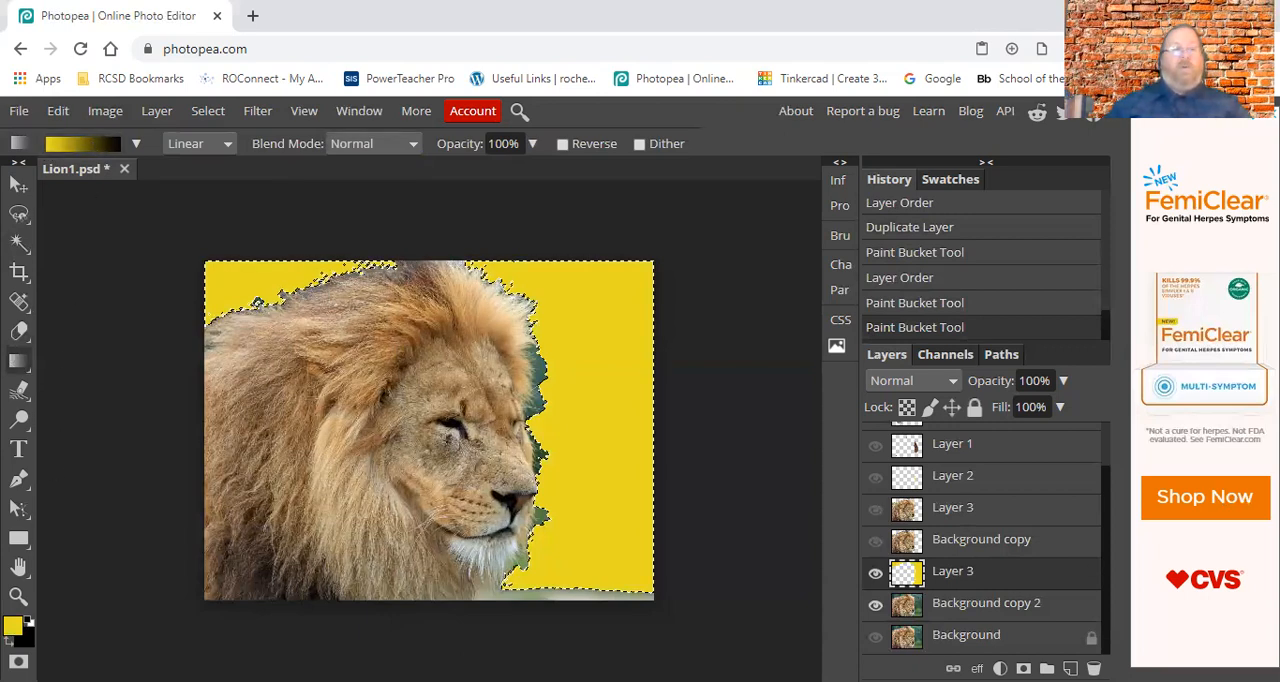
key(x)
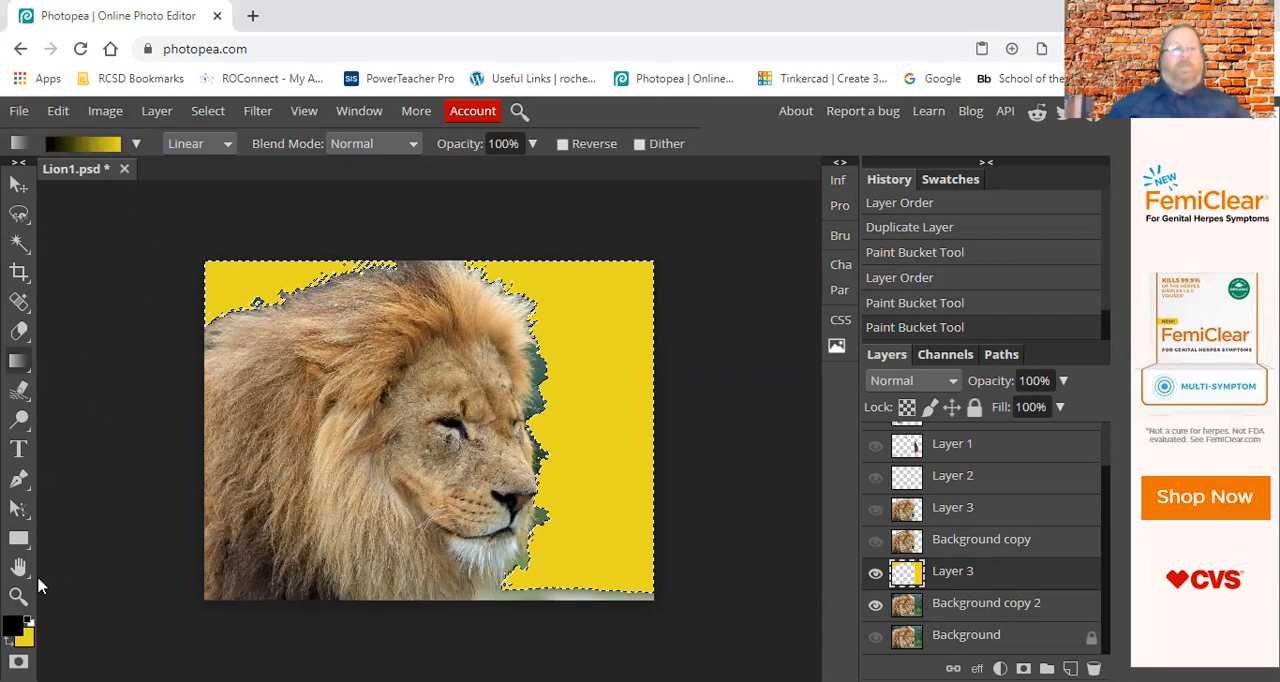
key(x)
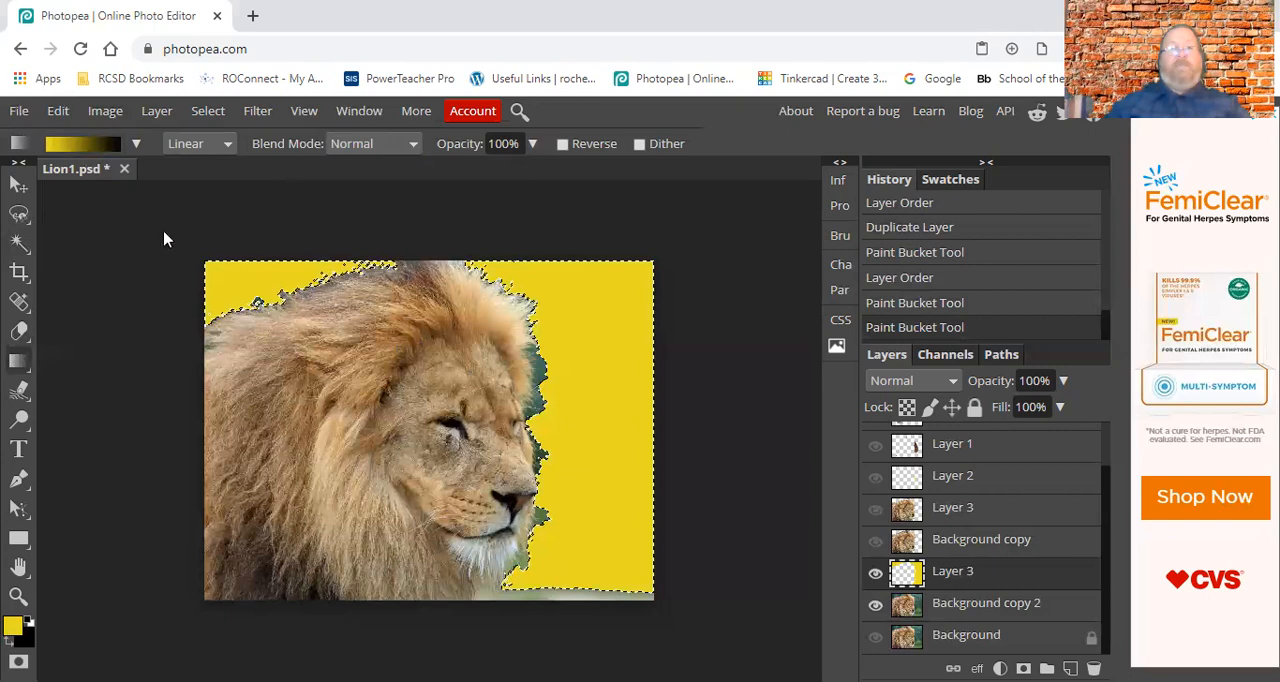
drag(589, 302, 590, 555)
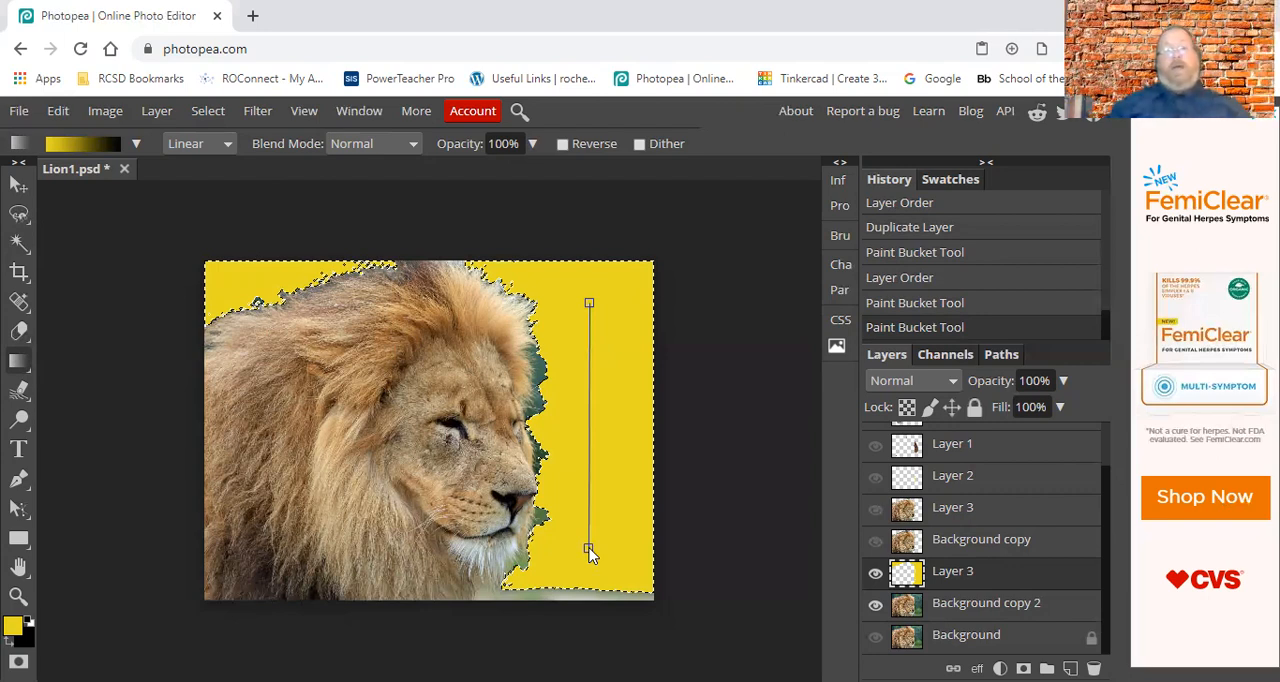
Redraw the linear yellow-to-black gradient across the selected background in short, long, diagonal and opposite directions, ending with a long vertical one.
drag(590, 553, 590, 555)
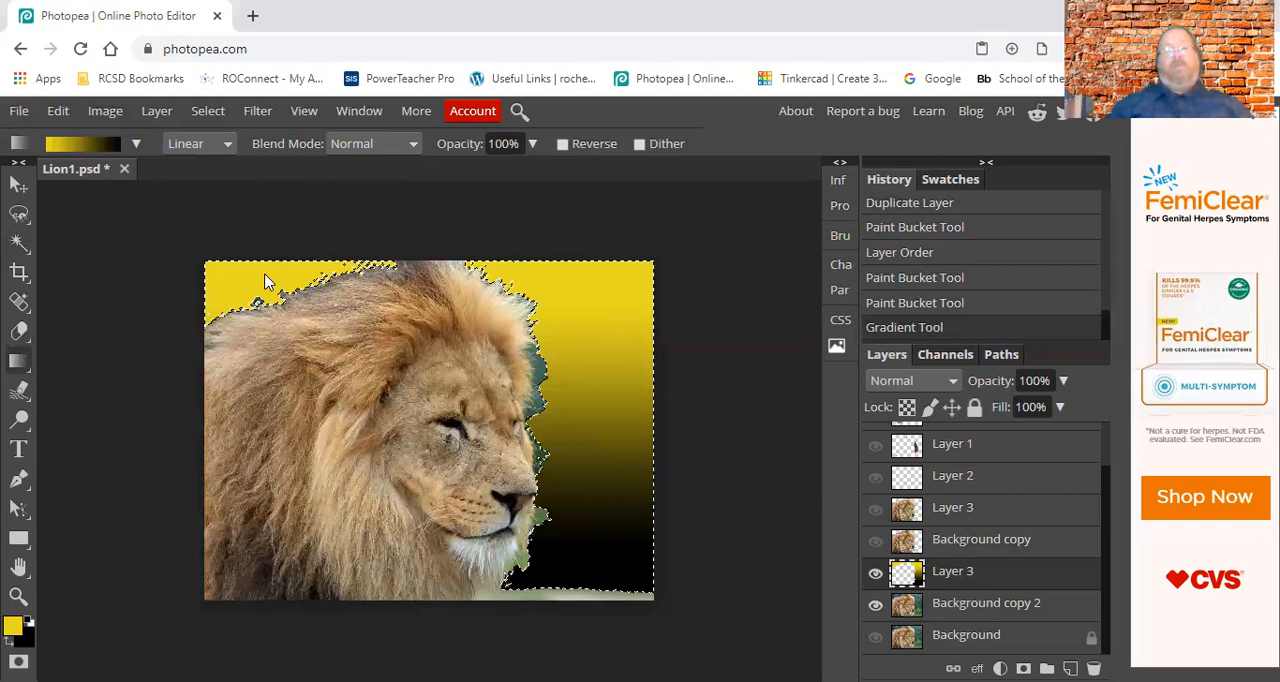
drag(268, 279, 268, 298)
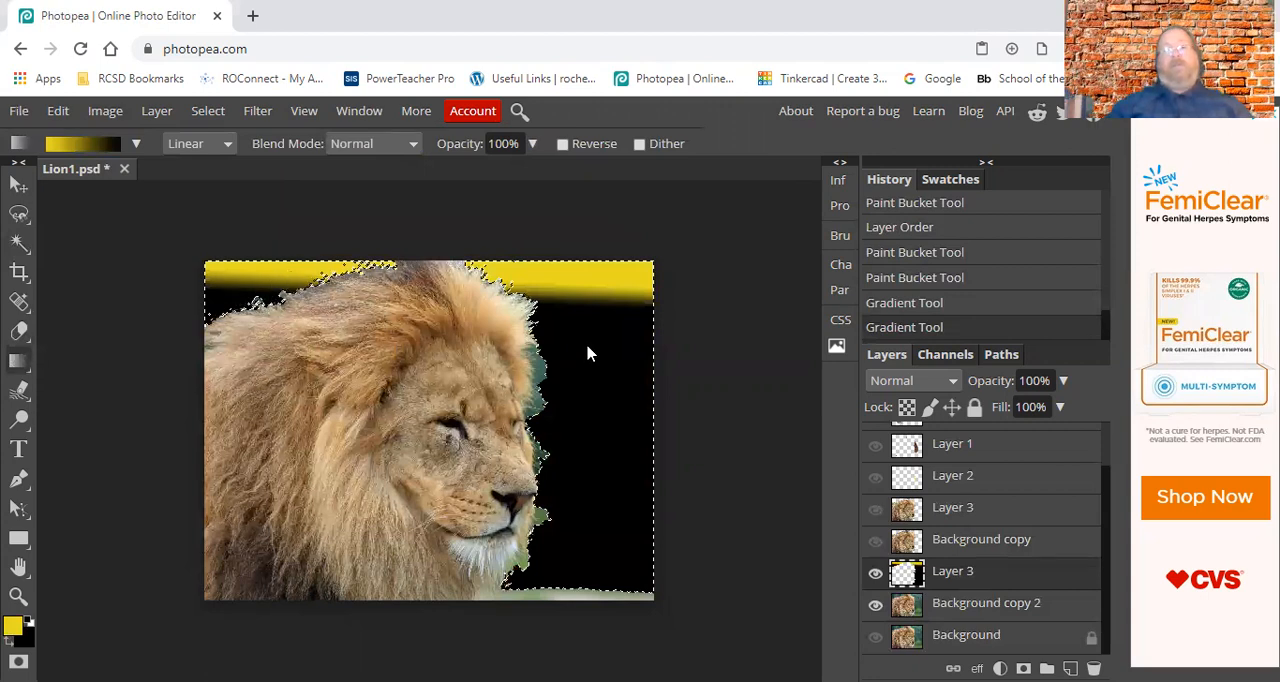
drag(587, 268, 590, 567)
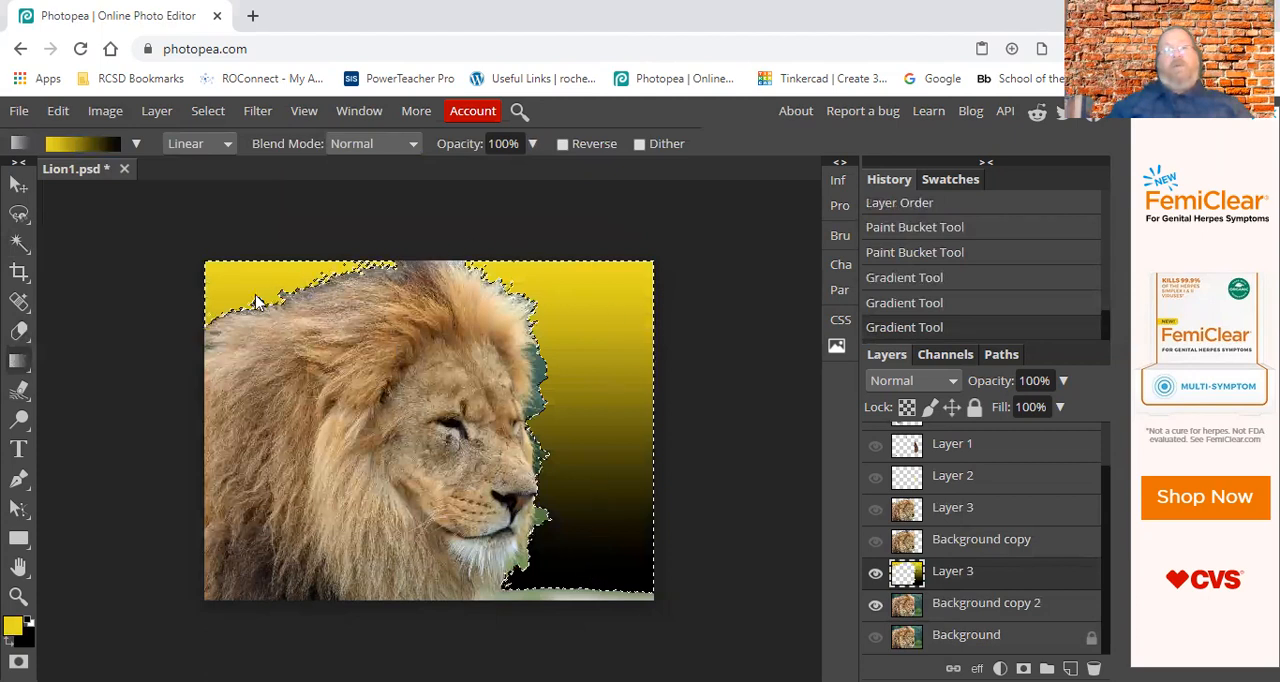
drag(615, 287, 313, 498)
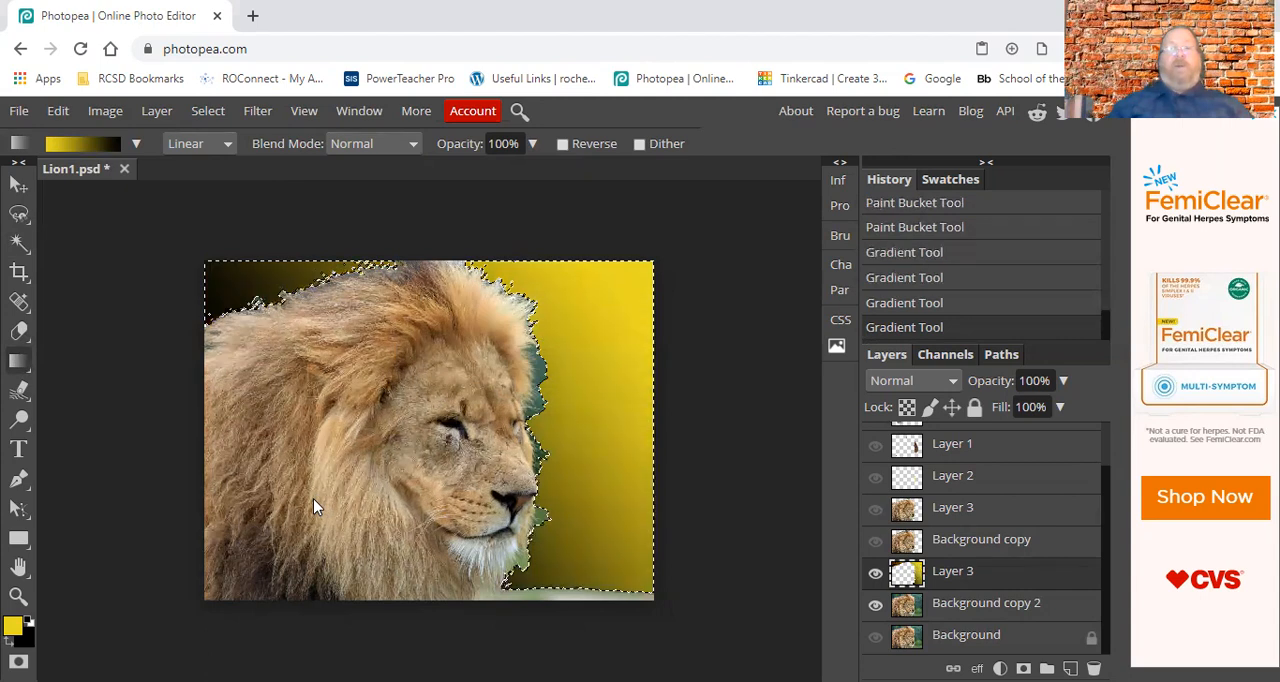
drag(329, 324, 645, 497)
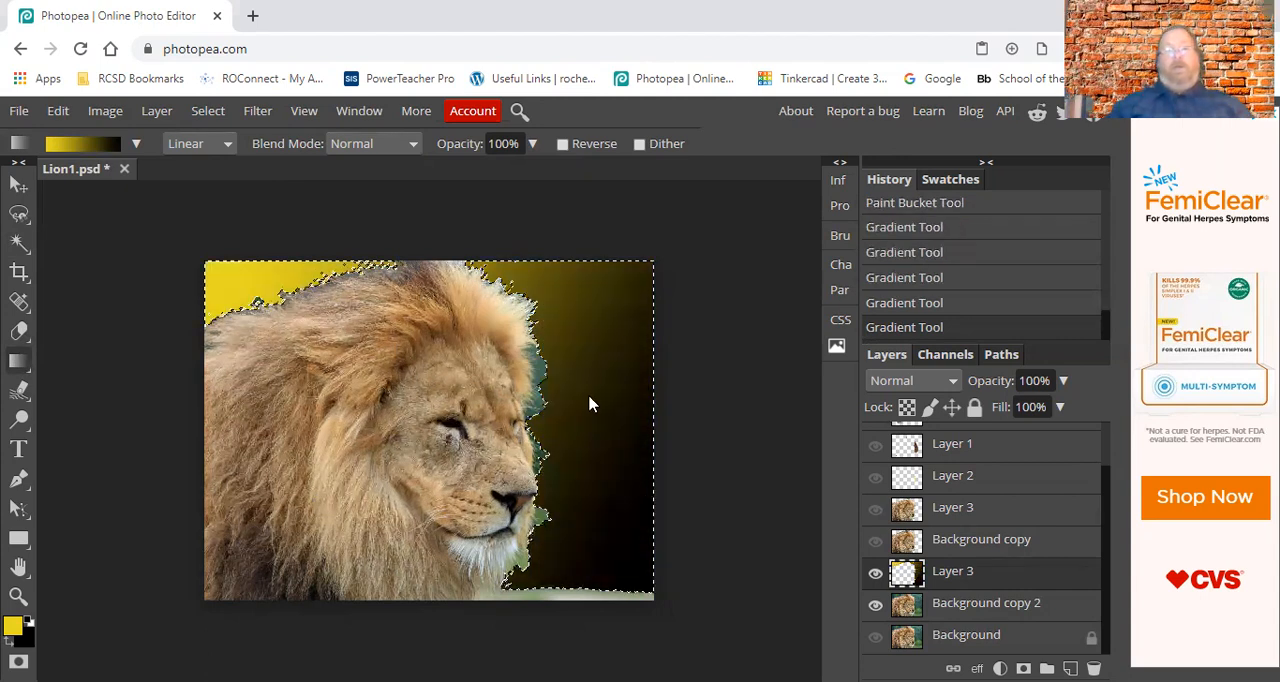
drag(590, 373, 570, 445)
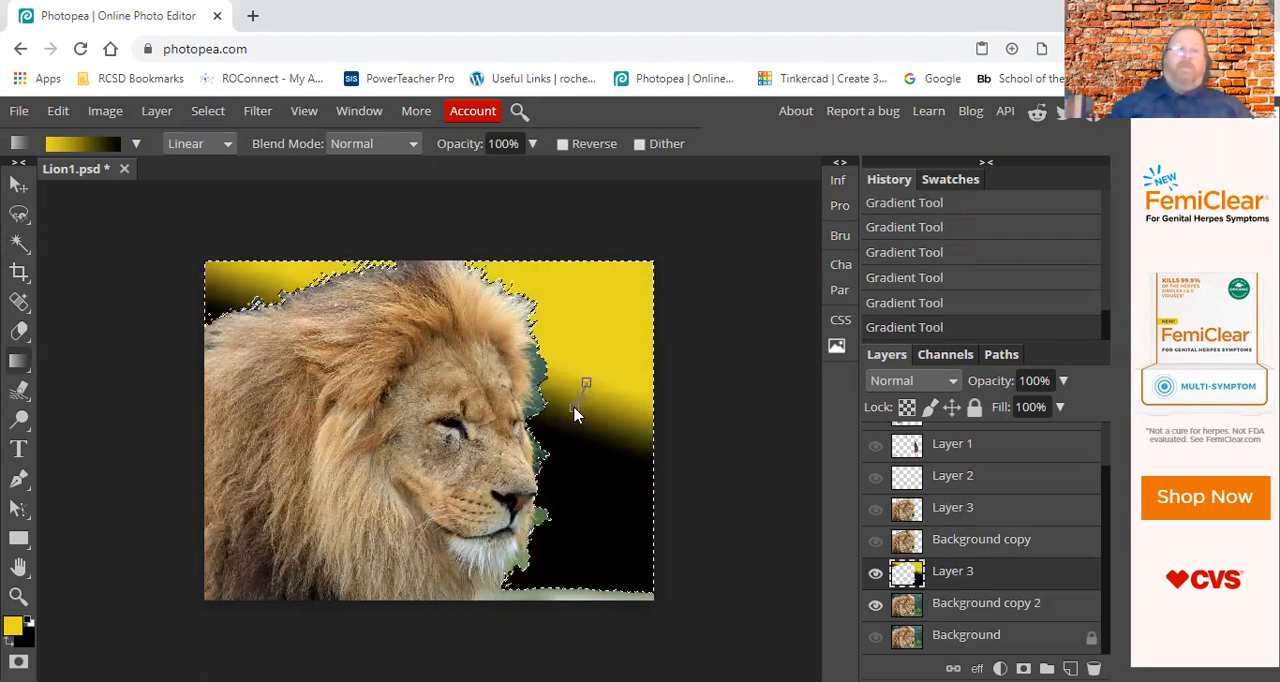
drag(575, 413, 573, 414)
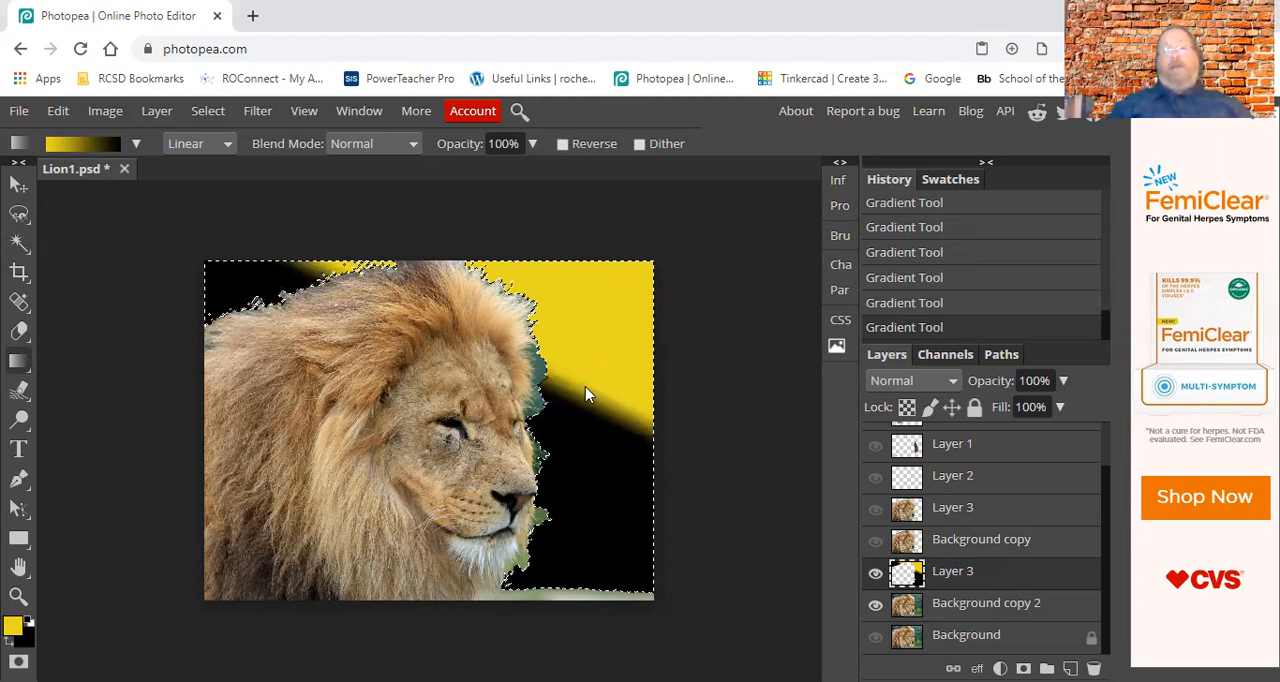
drag(589, 299, 589, 562)
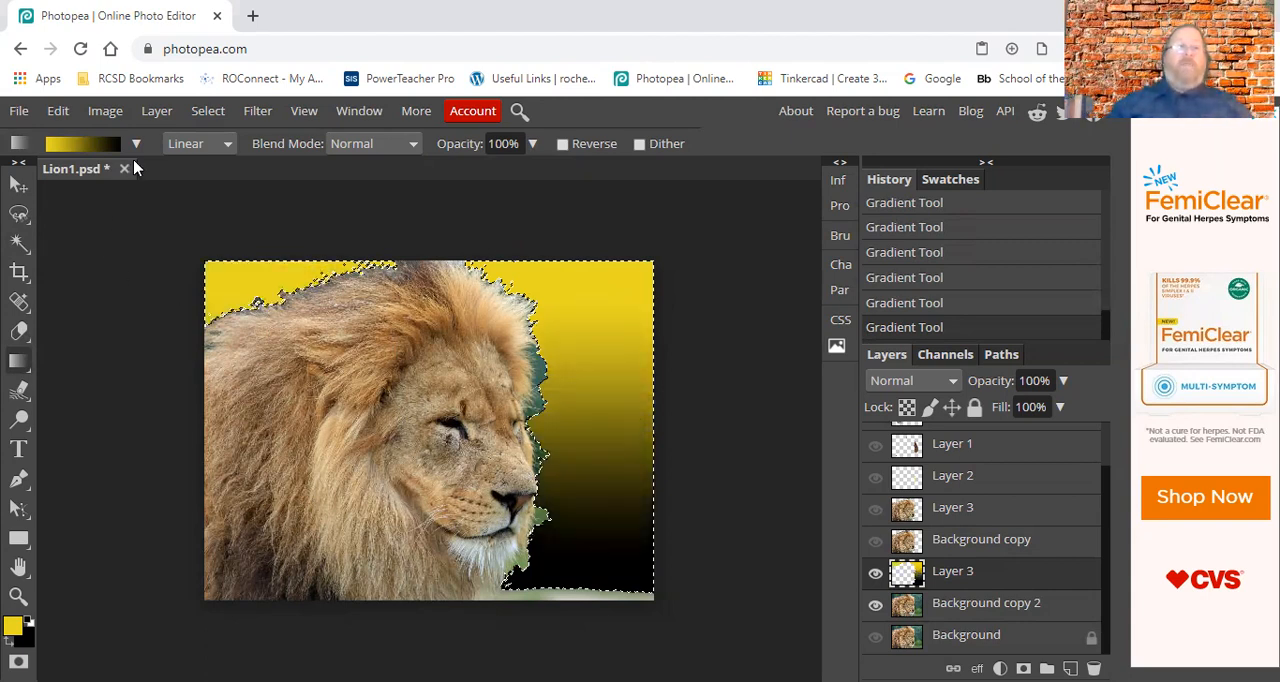
Switch the gradient type to Radial and draw a yellow-to-black gradient outward from the middle of the area in front of the lion's face.
click(228, 146)
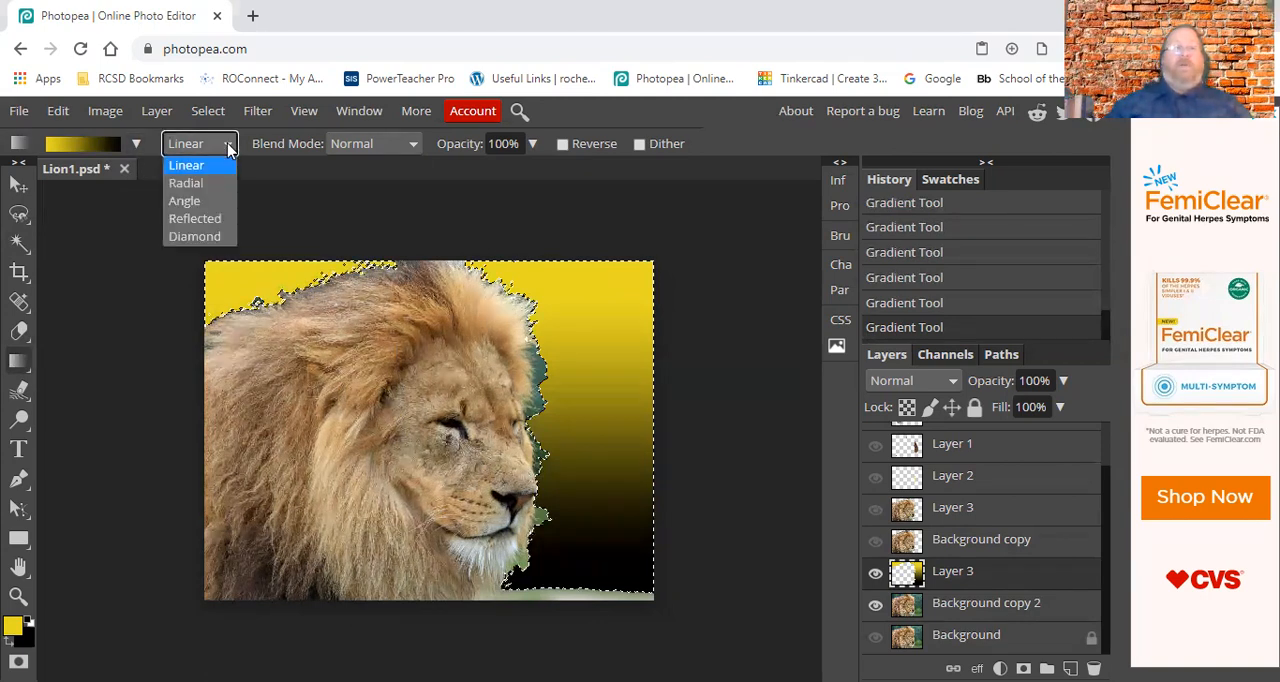
click(185, 186)
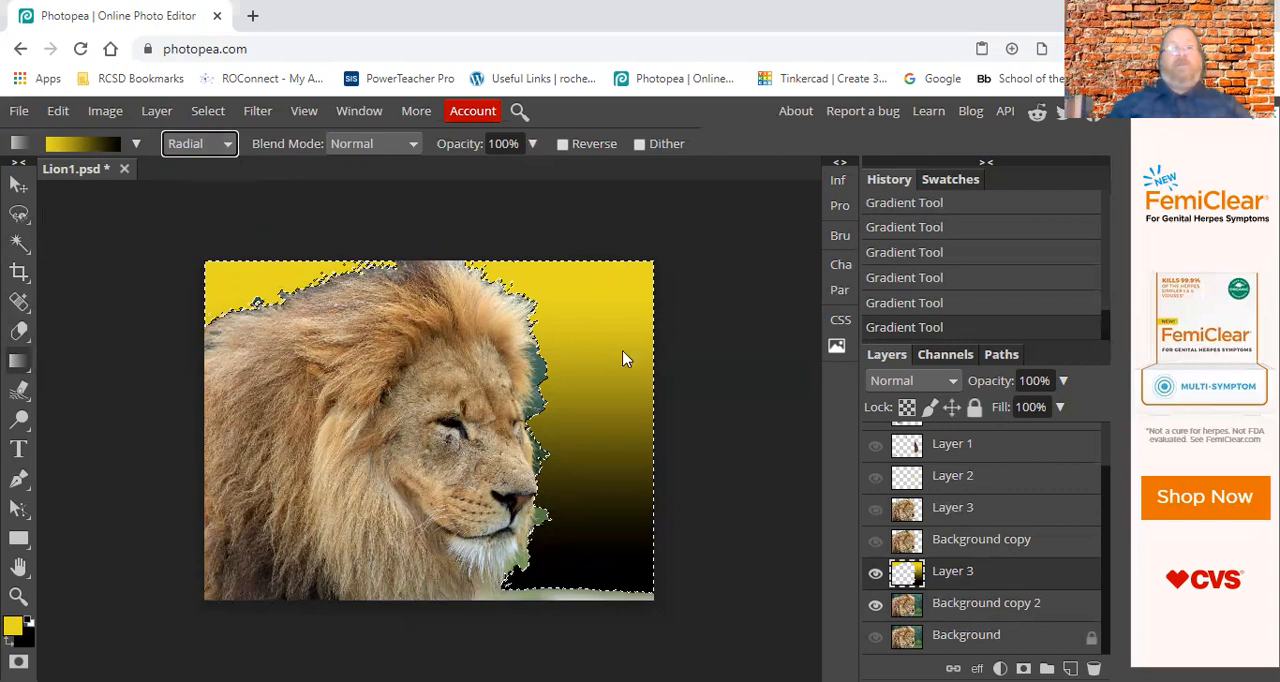
drag(581, 389, 624, 521)
drag(587, 395, 632, 570)
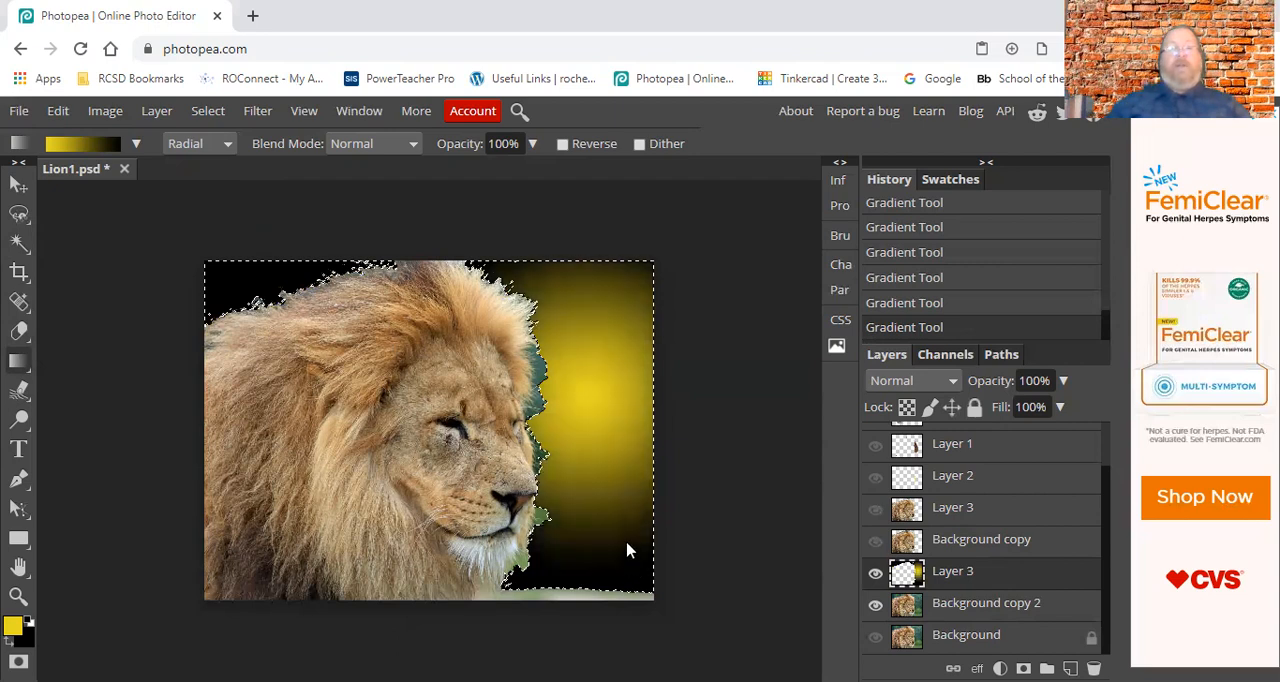
Switch the gradient type to Angle and draw it in front of the lion's face, first nearly vertically and again nearly horizontally.
click(208, 147)
click(207, 201)
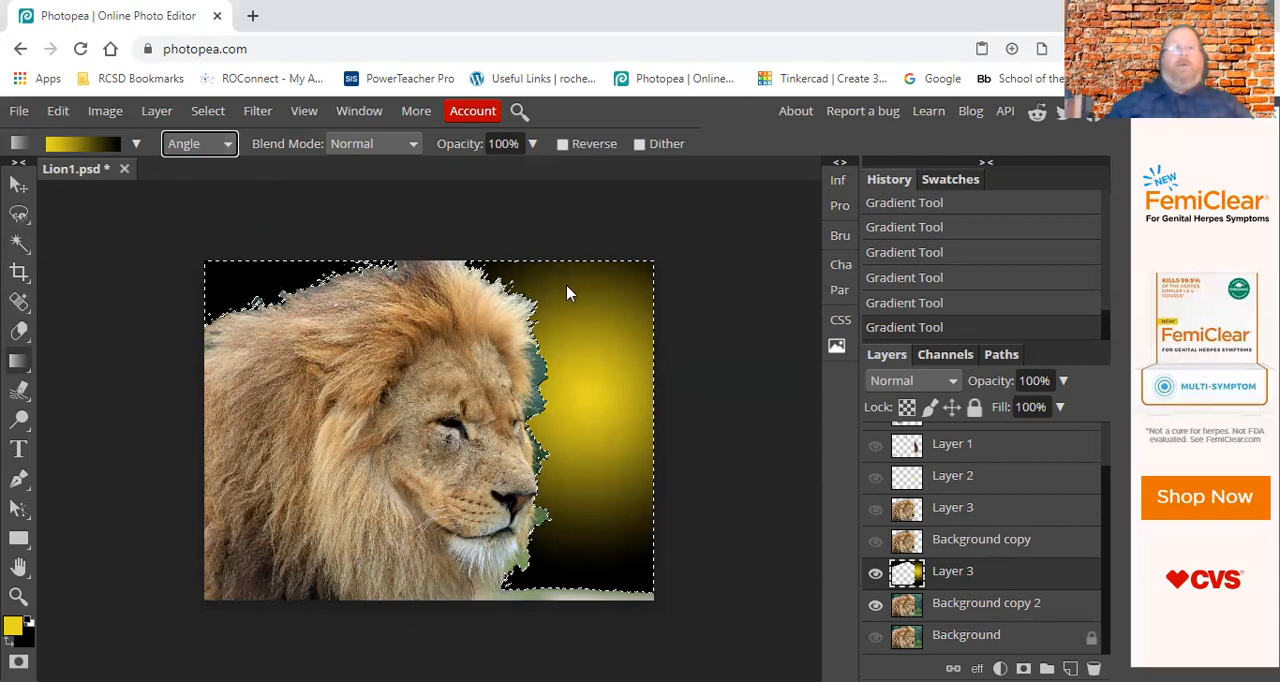
drag(602, 295, 585, 546)
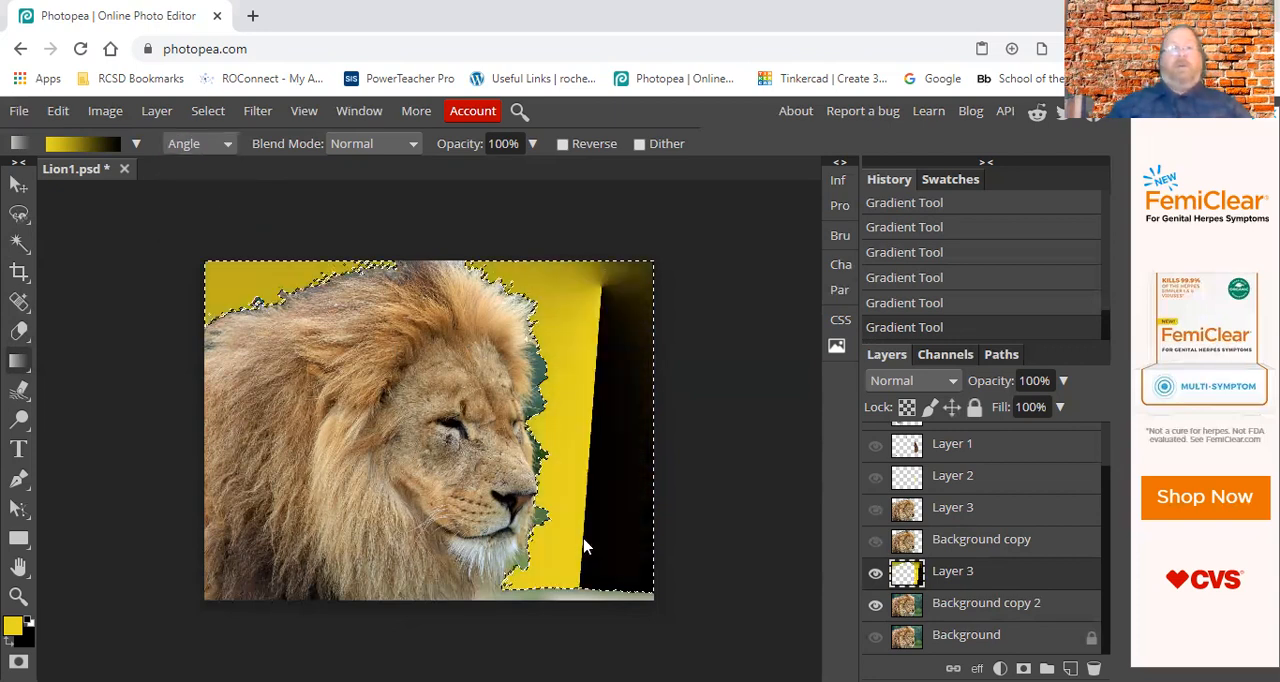
drag(612, 383, 538, 404)
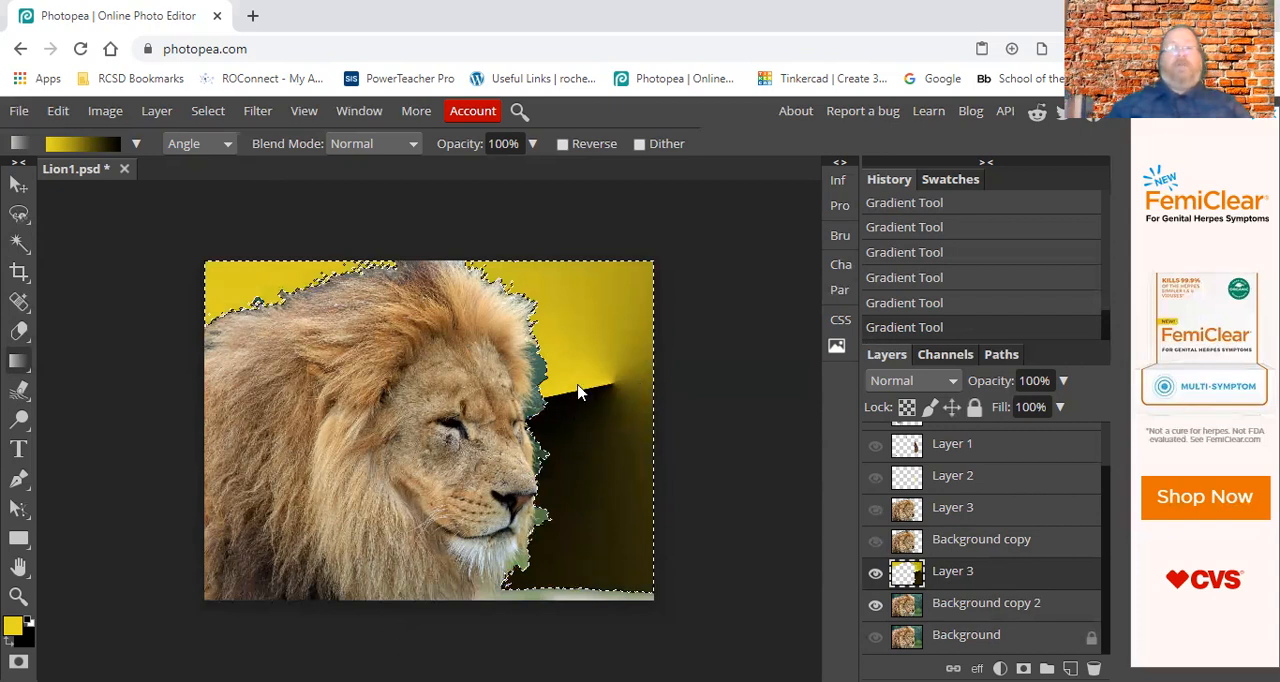
Draw a Reflected gradient downward in front of the lion's face, and replace it with a Diamond gradient centered in that area.
click(228, 144)
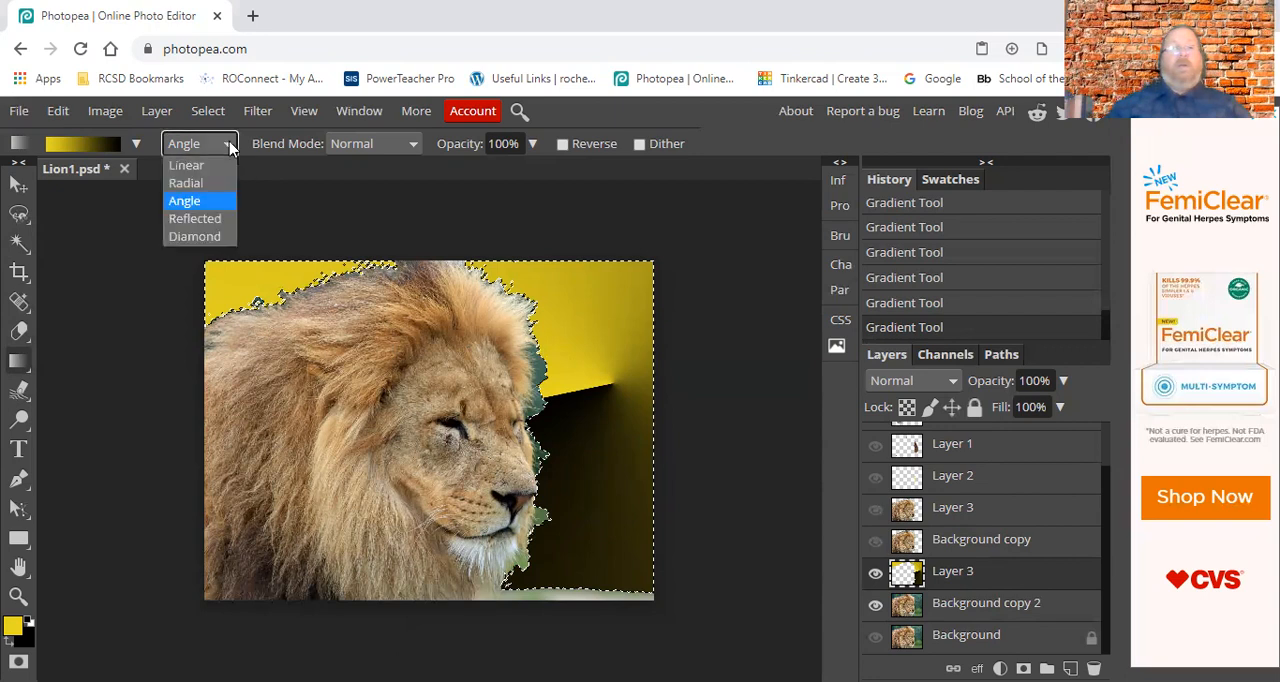
click(194, 218)
drag(596, 308, 558, 537)
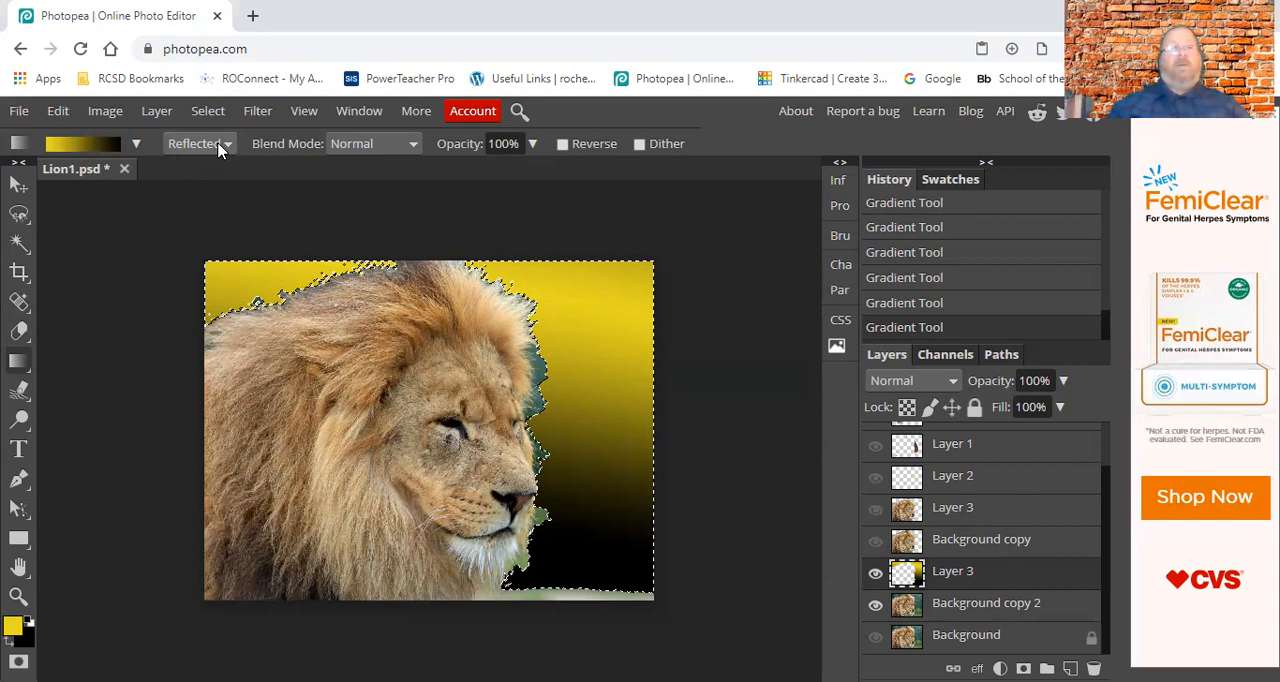
click(218, 146)
click(194, 239)
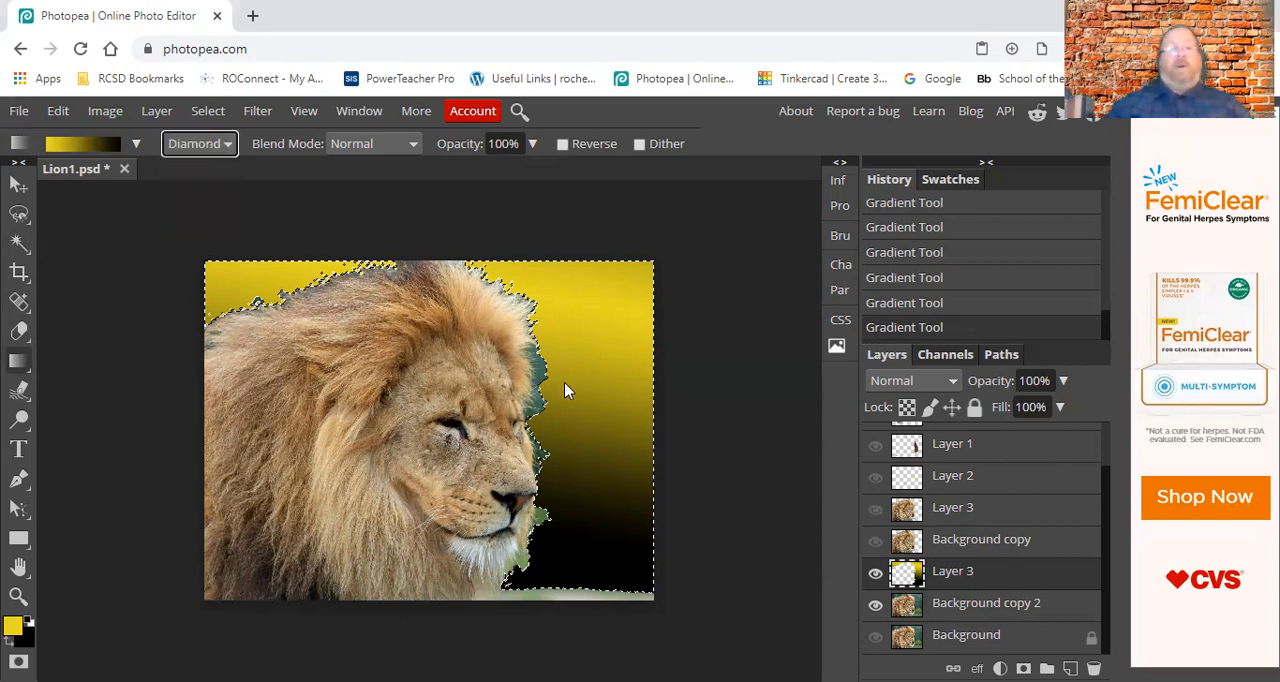
drag(600, 460, 566, 322)
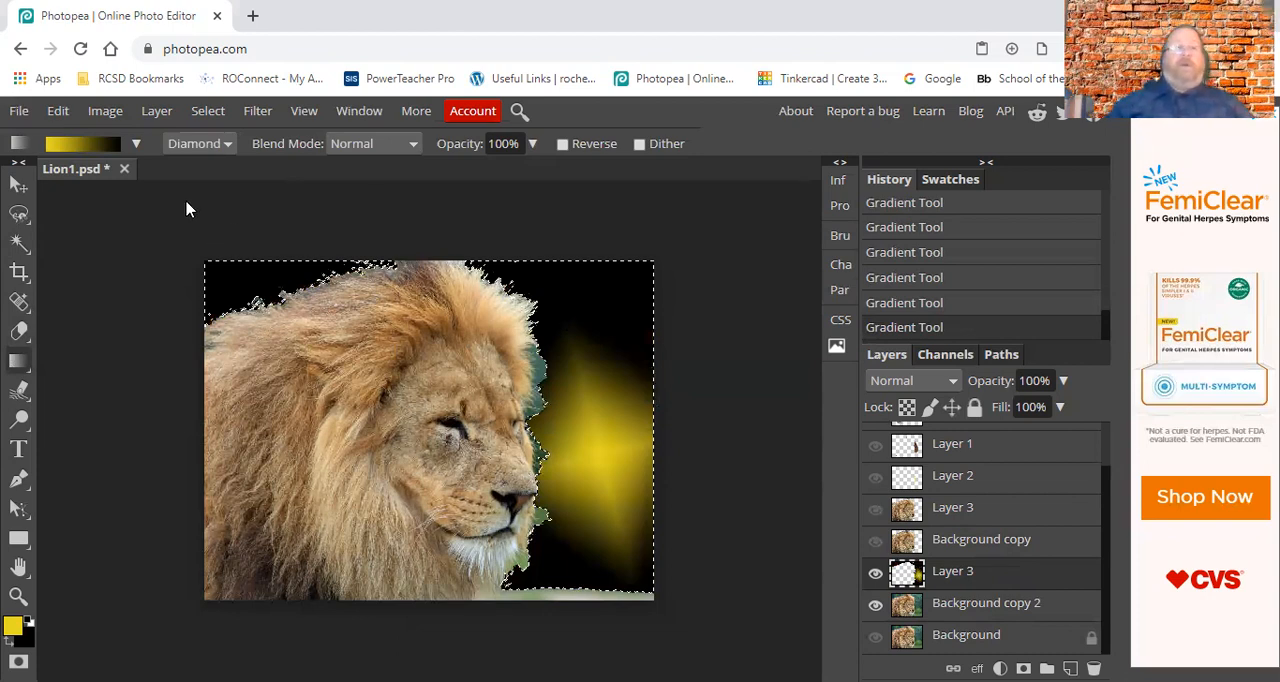
Choose the yellow-to-transparent gradient preset and draw diamond gradients over the selected areas in front of and behind the lion.
click(136, 145)
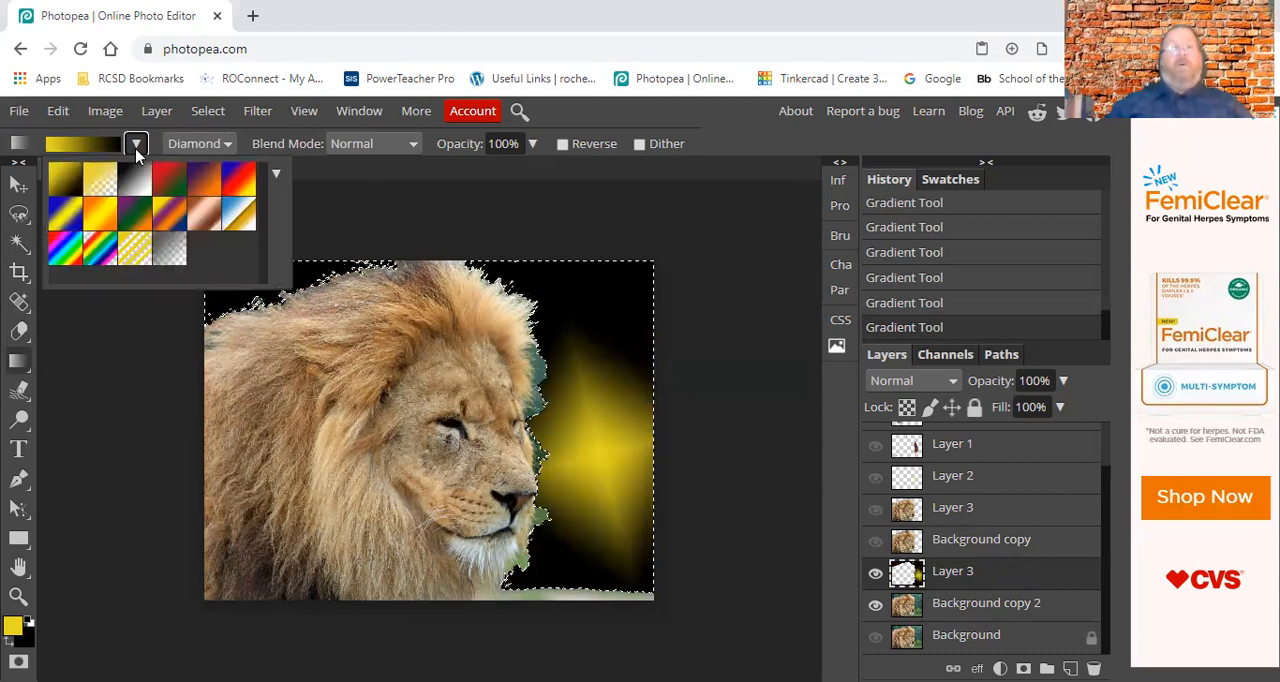
click(100, 185)
drag(612, 284, 531, 548)
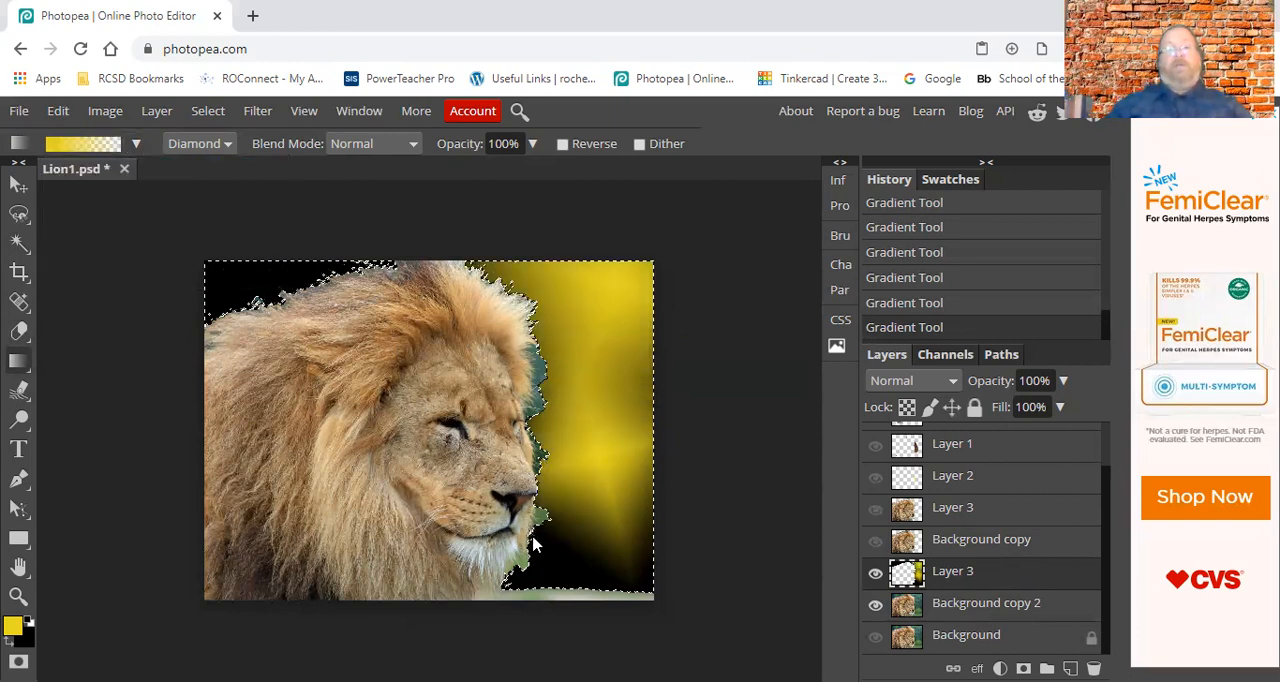
drag(607, 395, 551, 571)
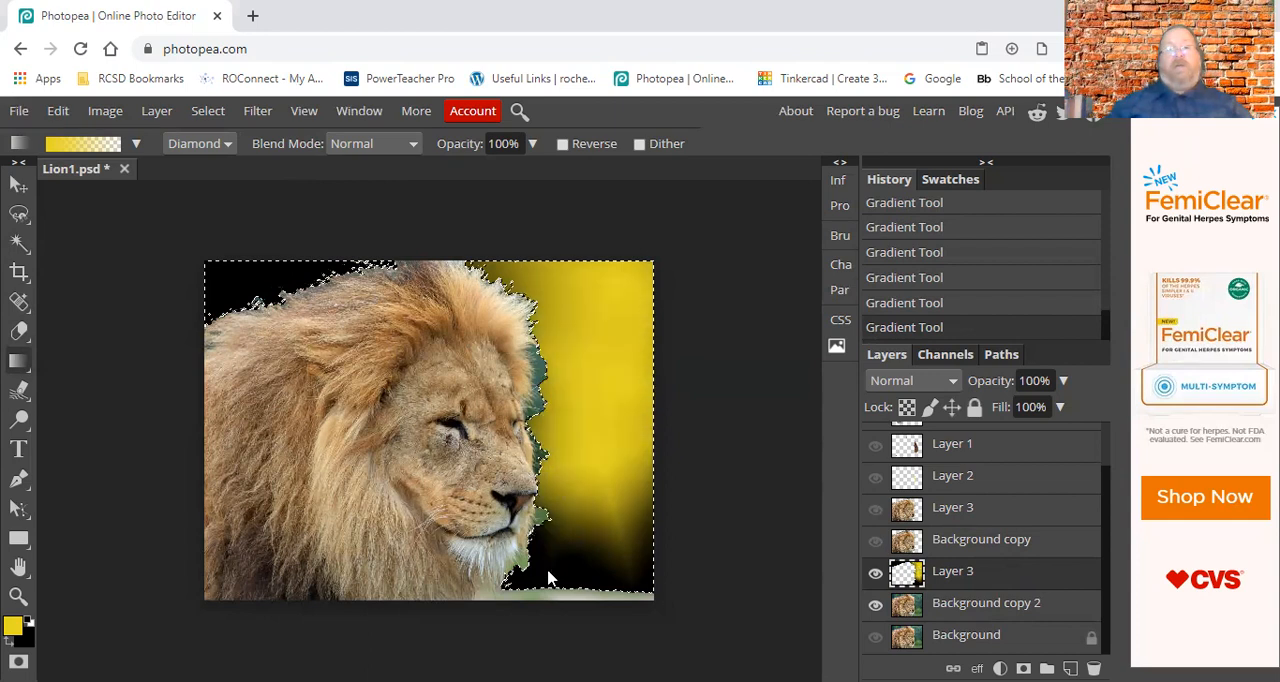
drag(242, 287, 503, 475)
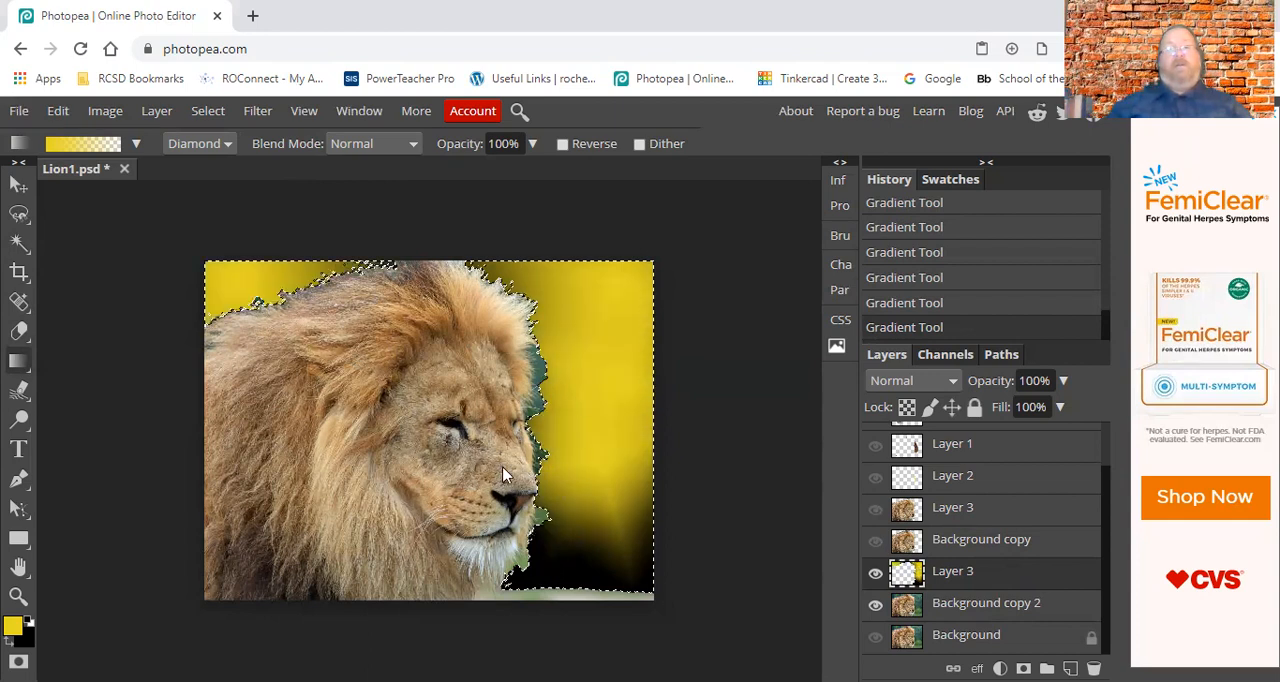
Switch the gradient type back to Linear and draw the yellow-to-transparent gradient diagonally down from the upper corner in front of the lion.
click(205, 145)
click(190, 166)
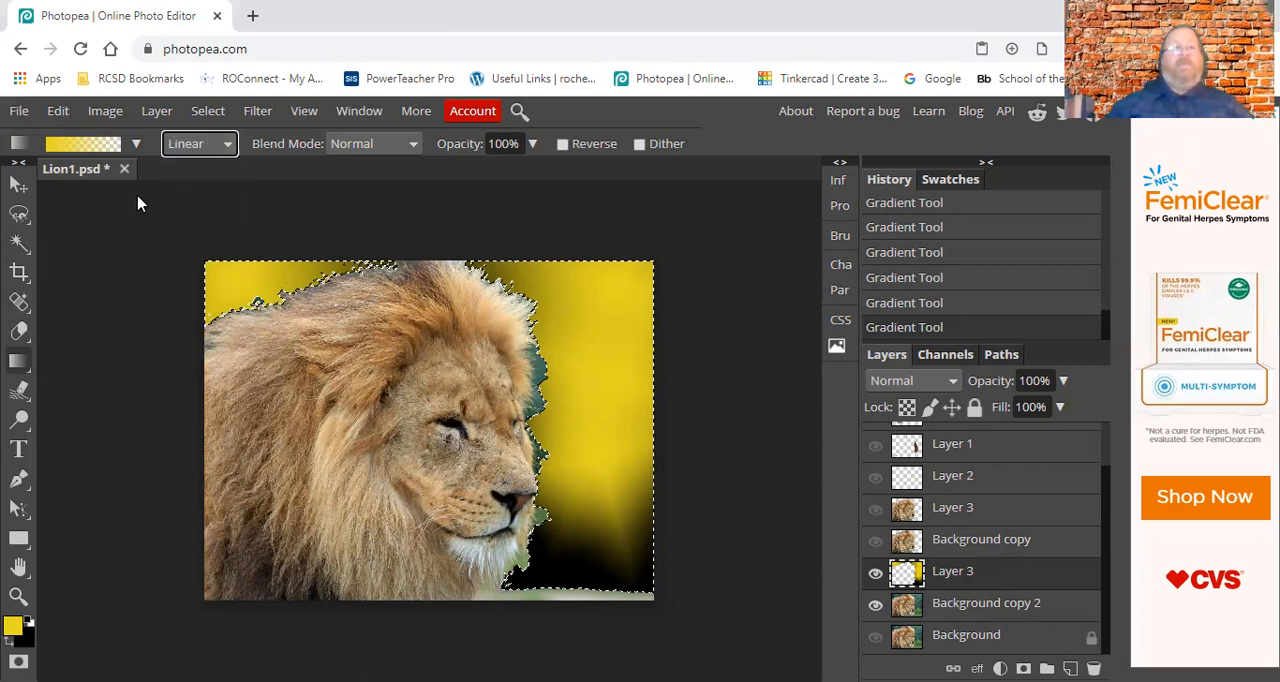
drag(637, 285, 398, 547)
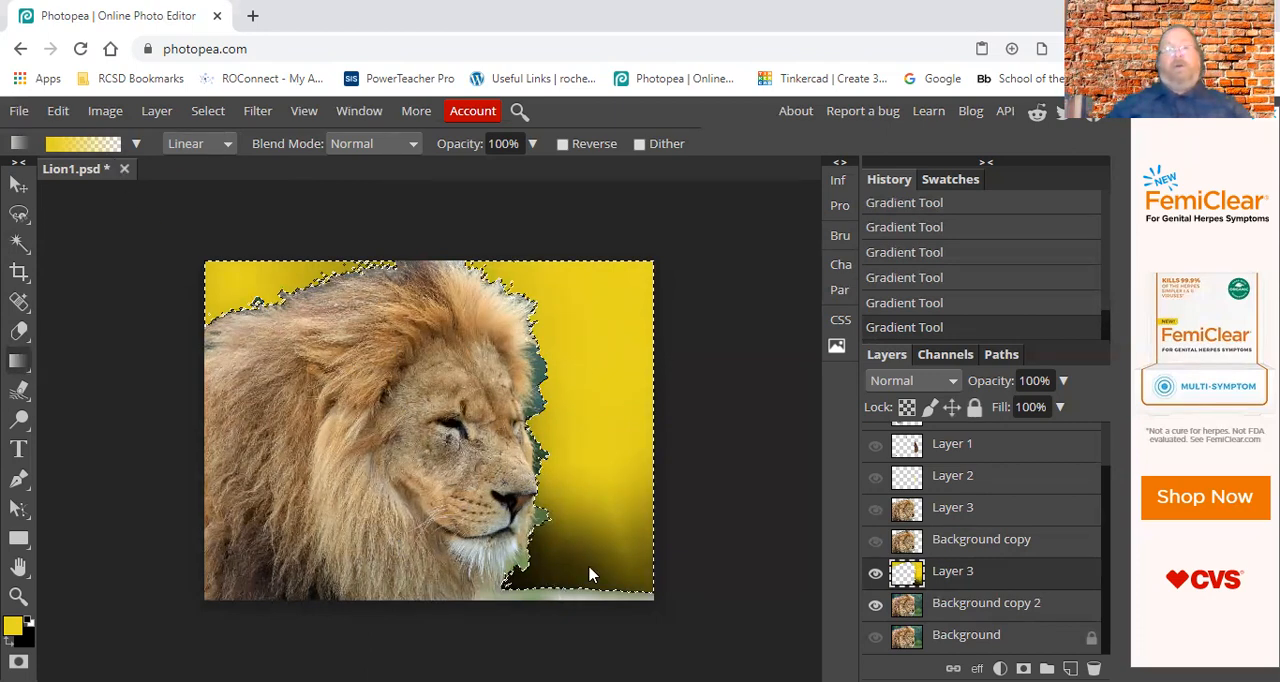
Choose the rainbow spectrum gradient preset and draw it diagonally across the selected background from the upper corner in front of the lion.
click(136, 143)
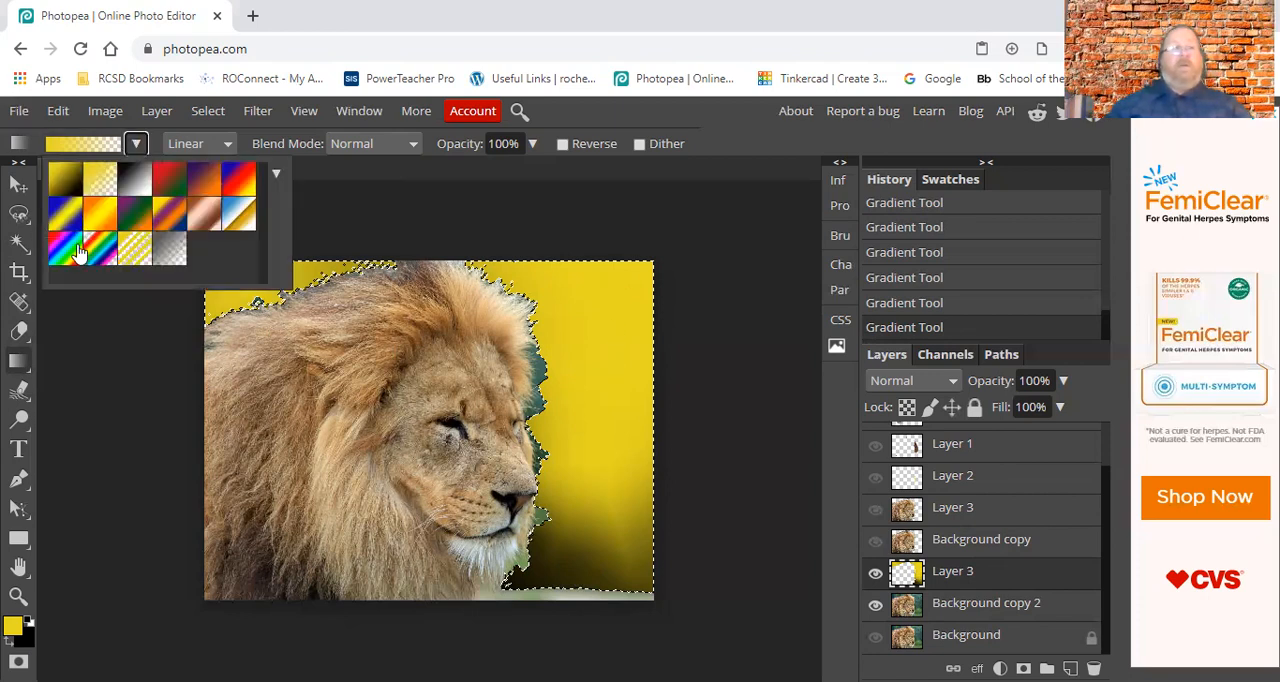
click(66, 250)
drag(634, 296, 370, 557)
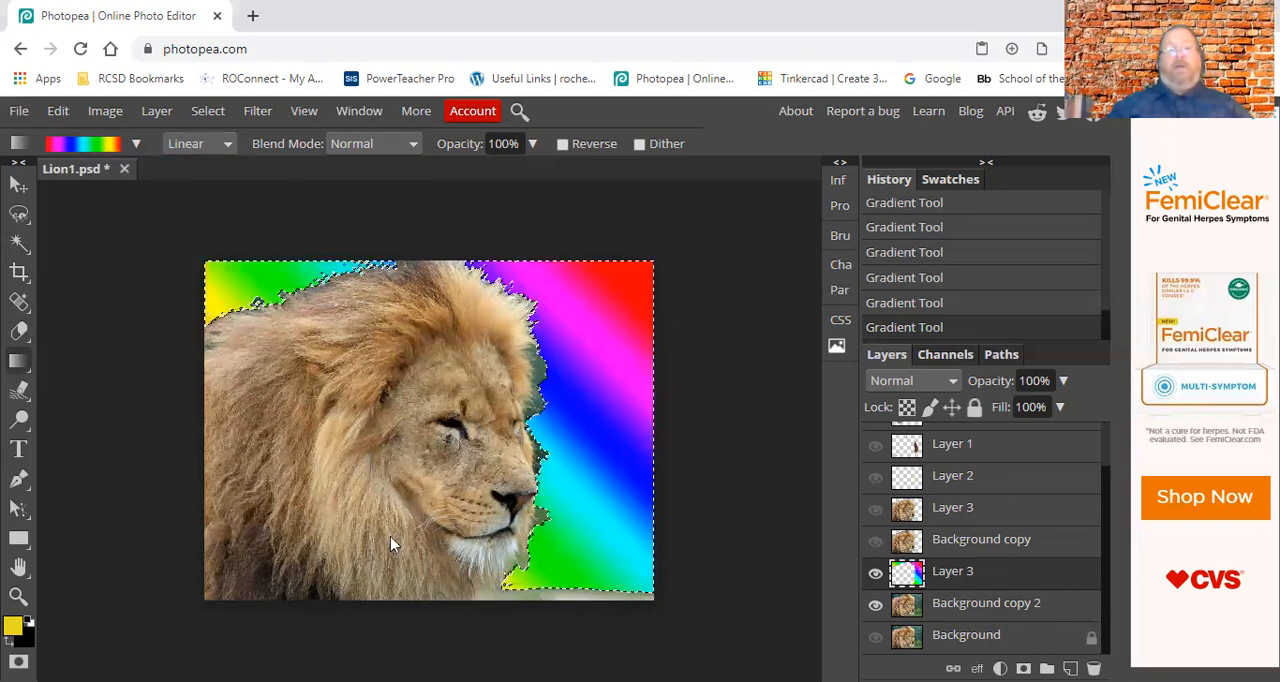
Choose the blue-red-yellow gradient preset and draw it vertically downward through the selected background in front of the lion's face.
click(136, 143)
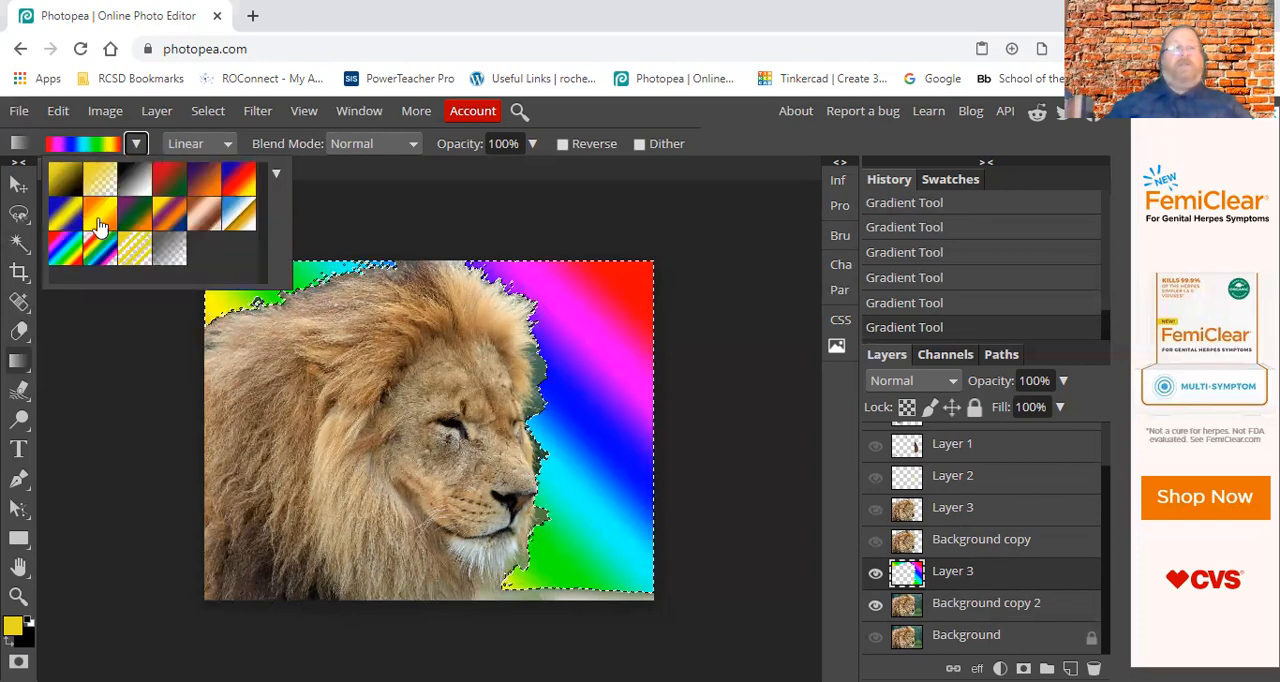
click(170, 220)
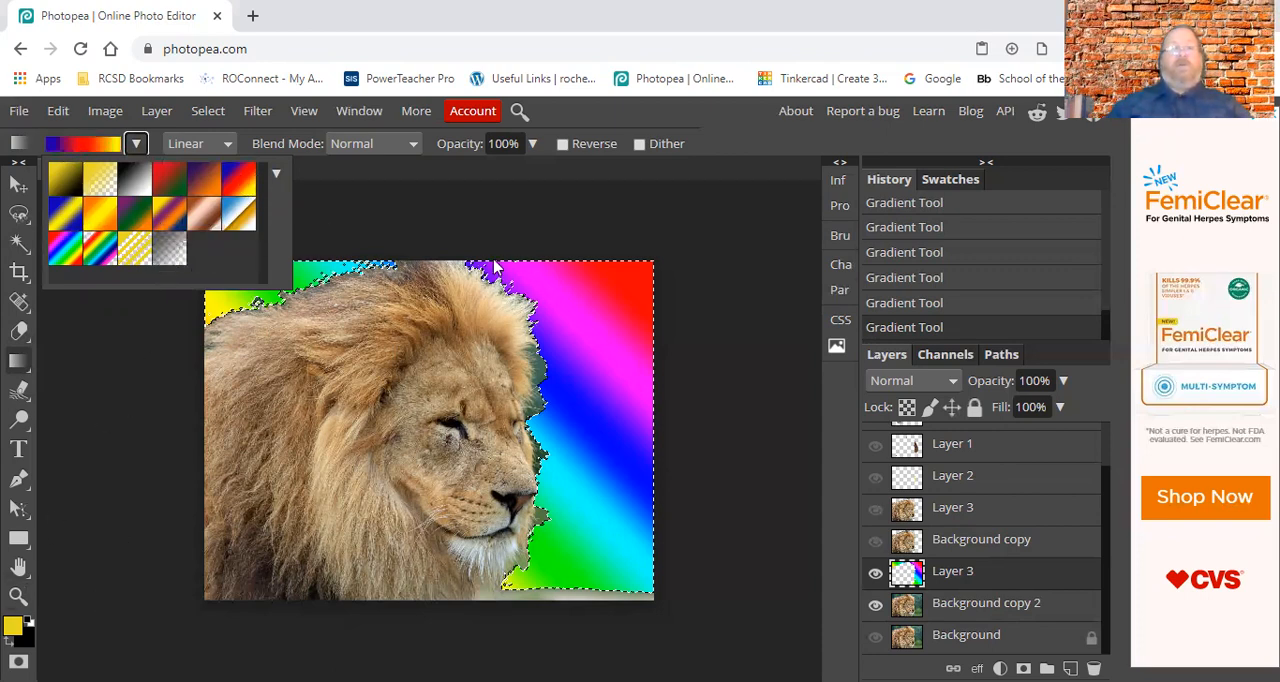
drag(564, 283, 570, 555)
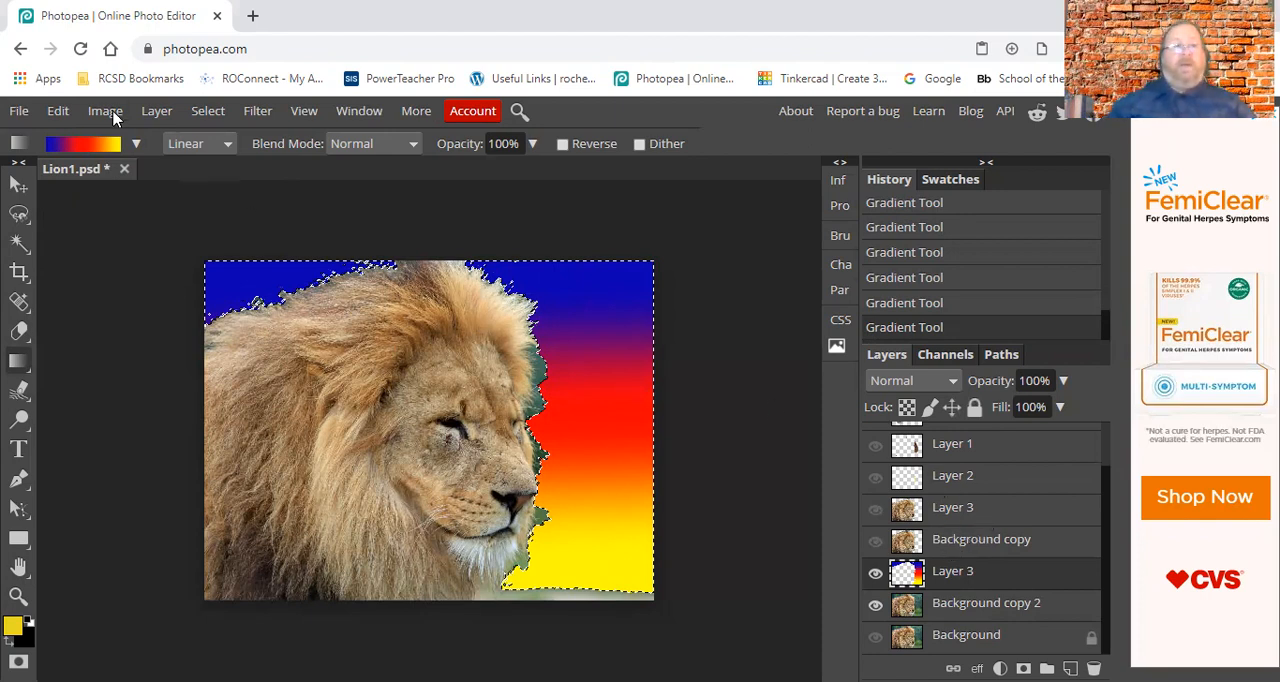
Add a new empty layer above the gradient layer and move Layer 2 in between those two layers.
click(156, 110)
mouse_move(170, 141)
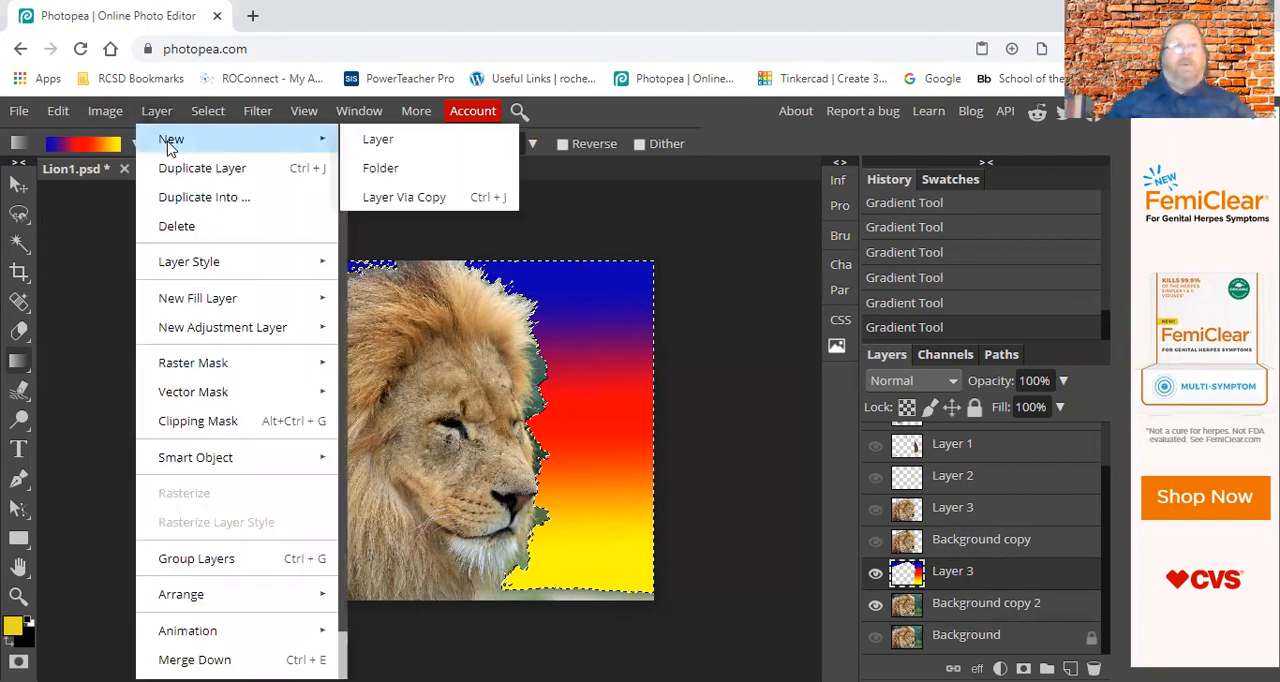
click(389, 135)
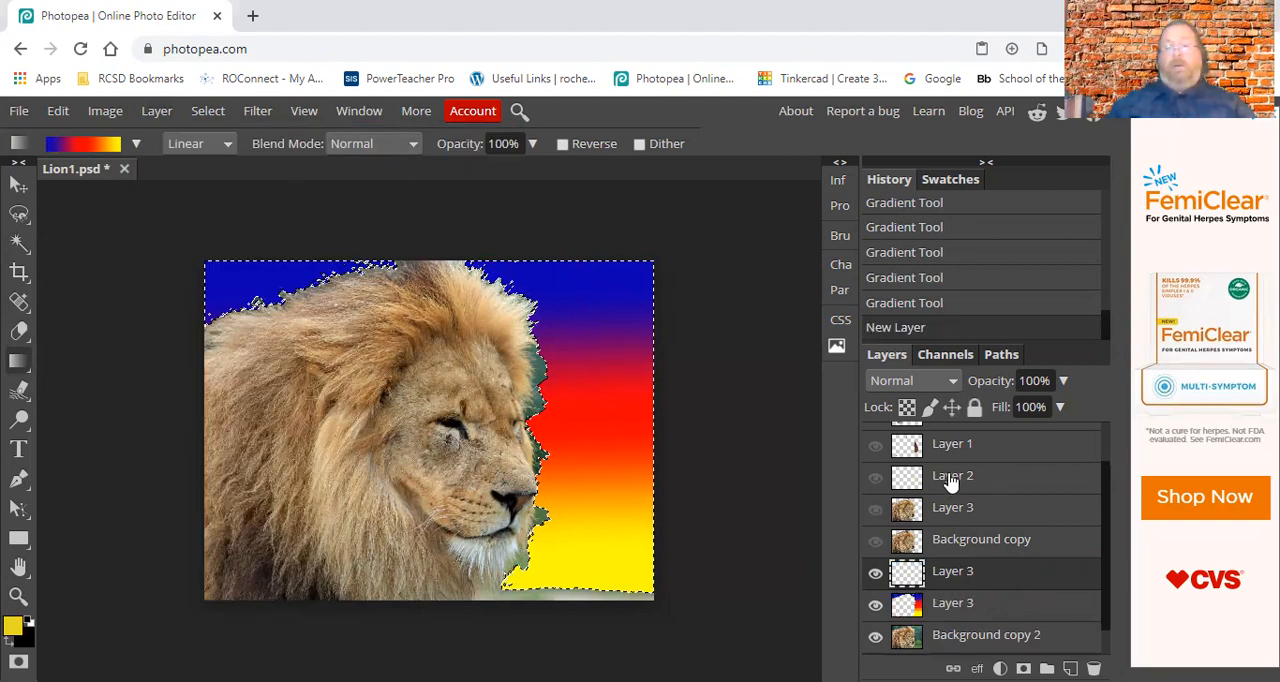
drag(950, 481, 930, 588)
Hide the blue-red-yellow gradient layer and clear the background selection.
click(876, 605)
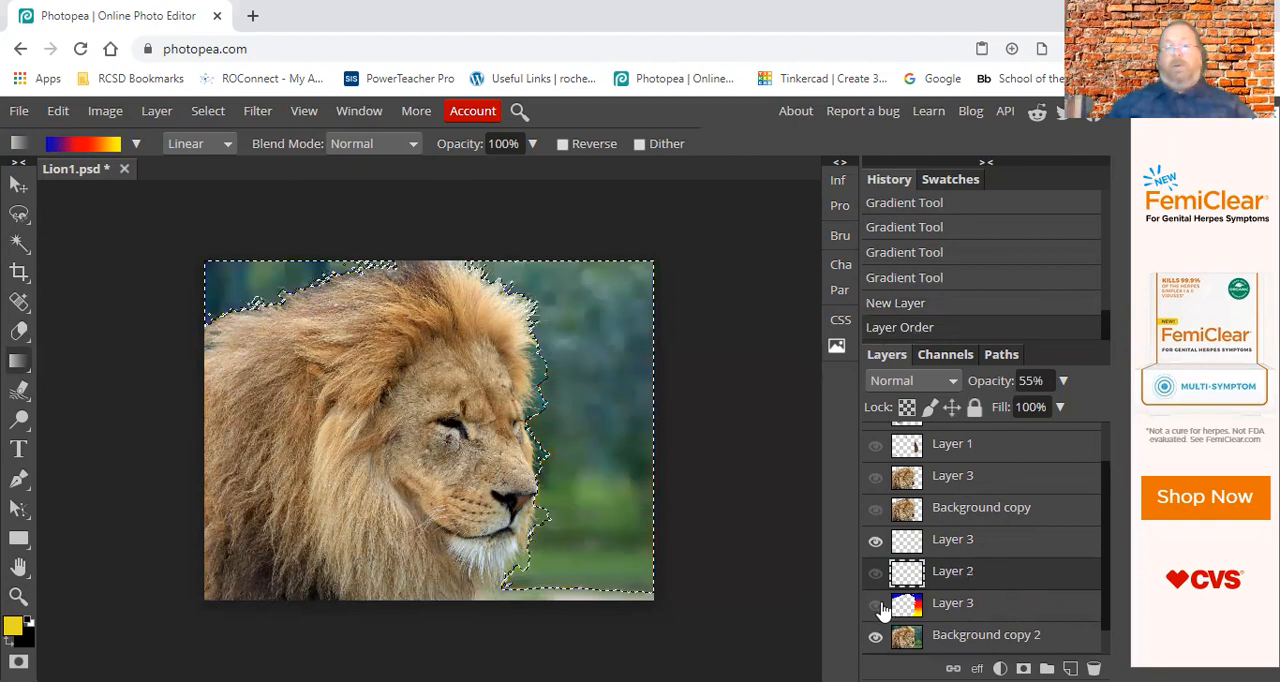
click(209, 111)
click(229, 172)
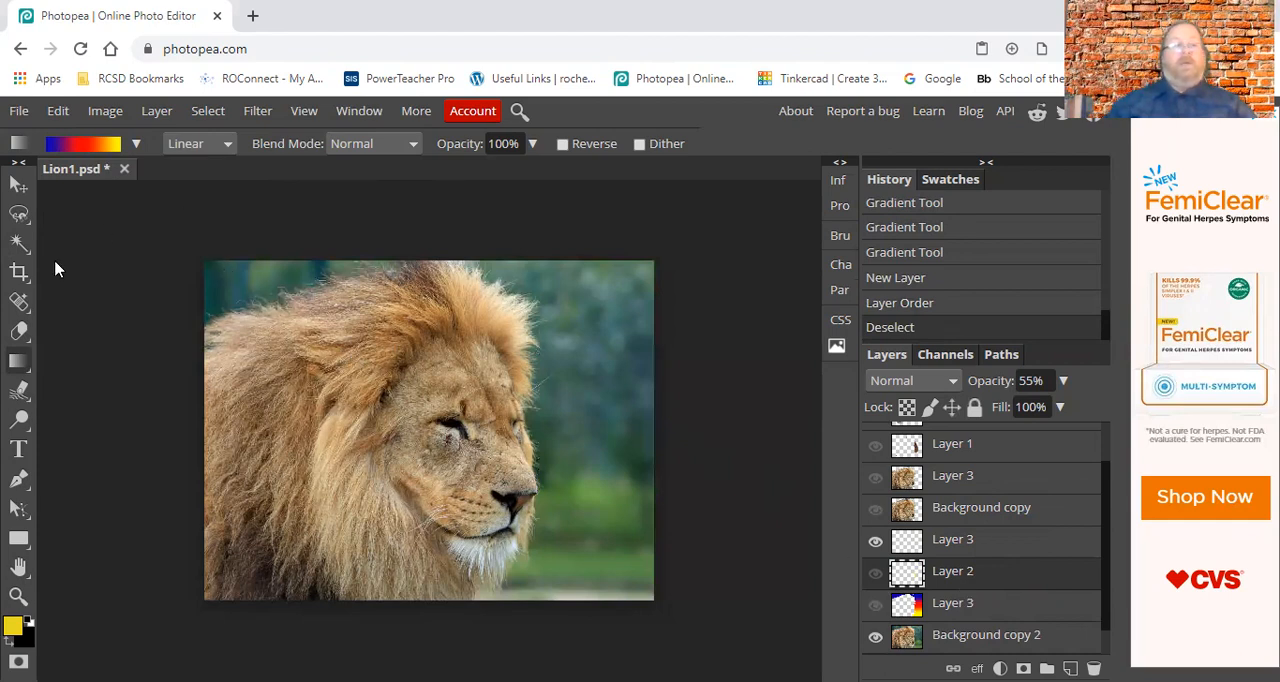
Set the foreground color to pale yellow, hex f1ea9b.
click(12, 625)
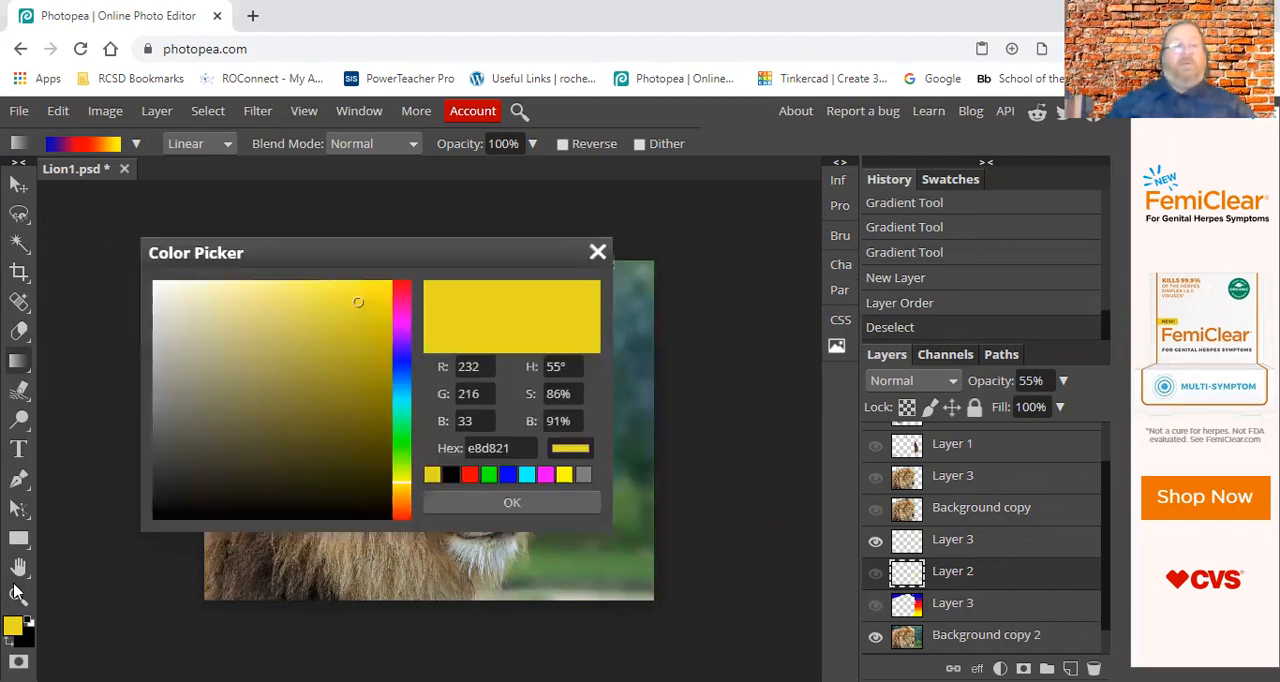
click(238, 294)
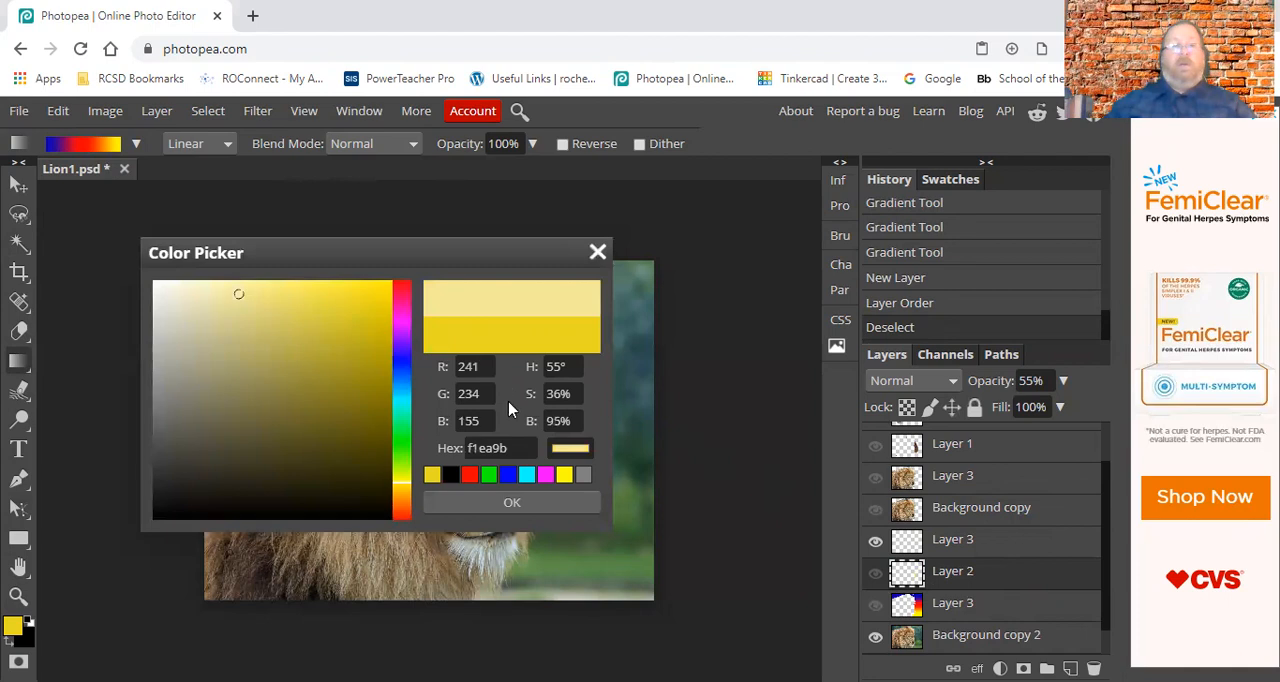
click(511, 502)
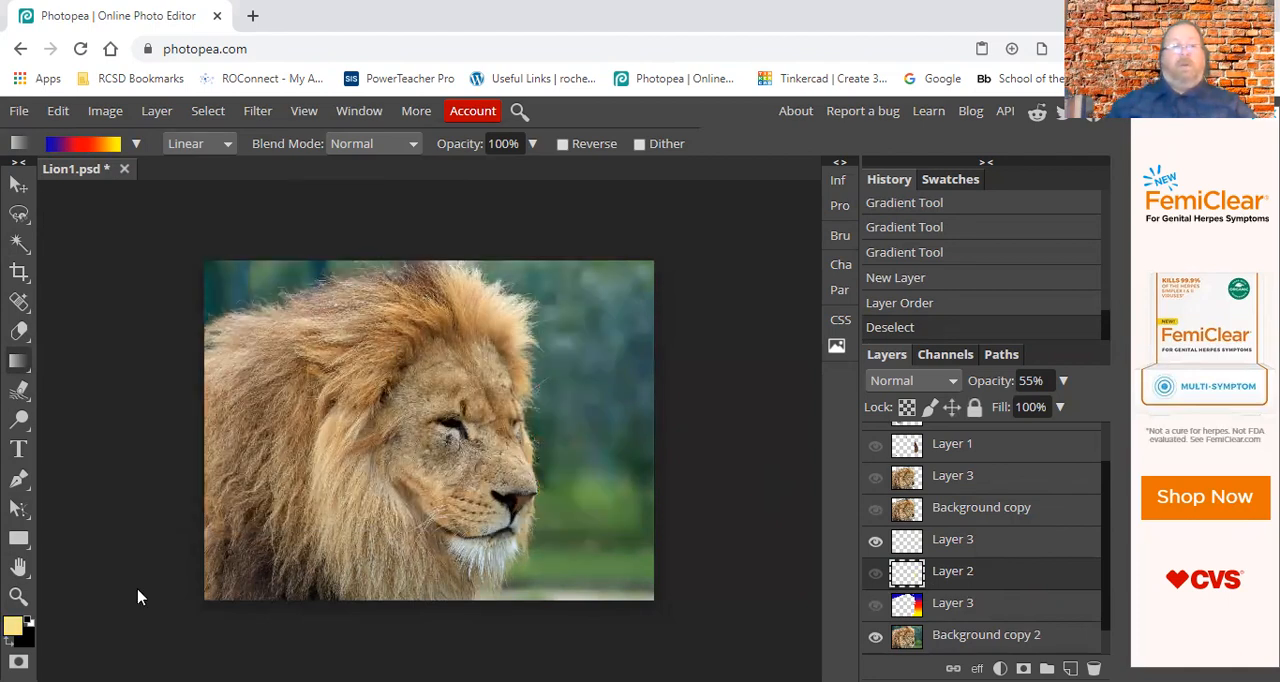
Swap the foreground and background colors and set the background color to light turquoise, hex 93ddd9.
click(398, 408)
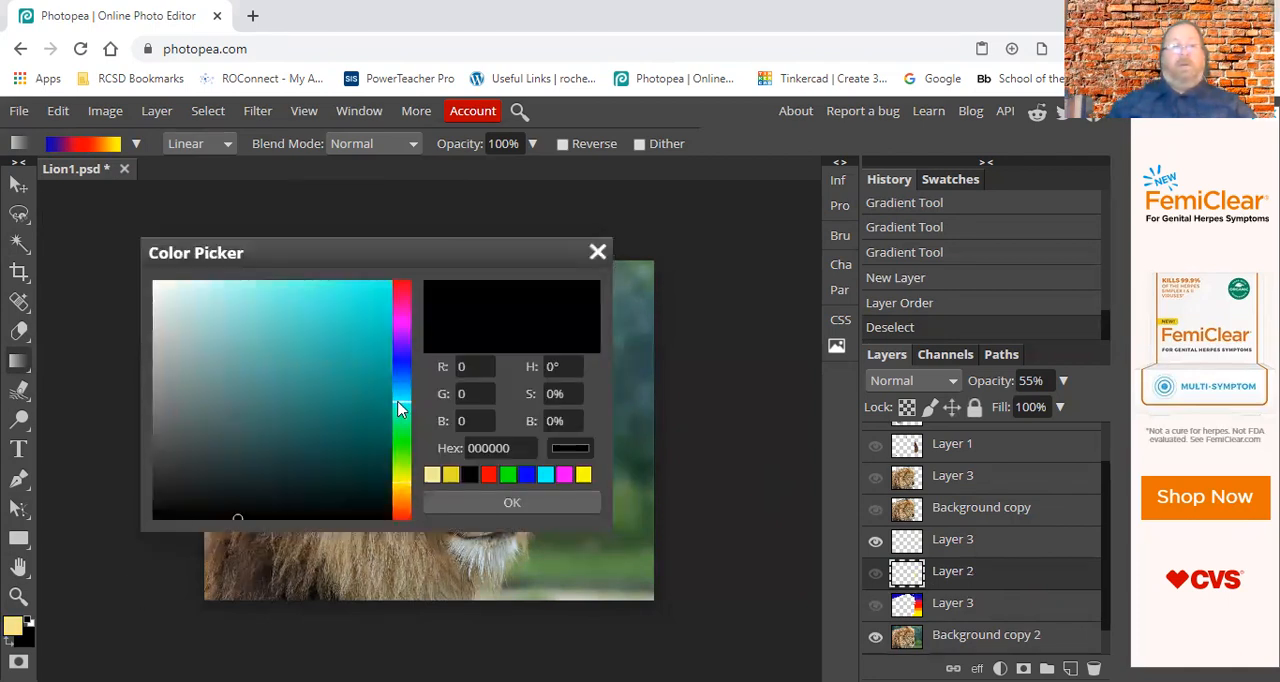
click(229, 326)
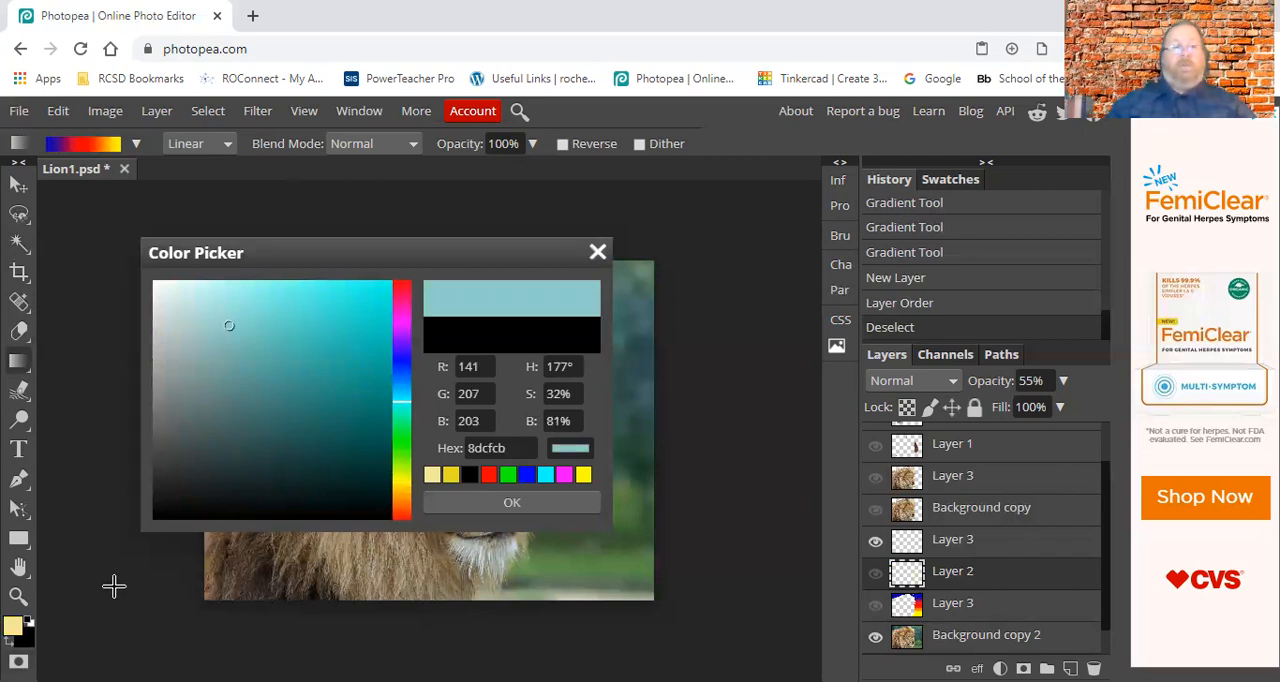
key(x)
click(256, 331)
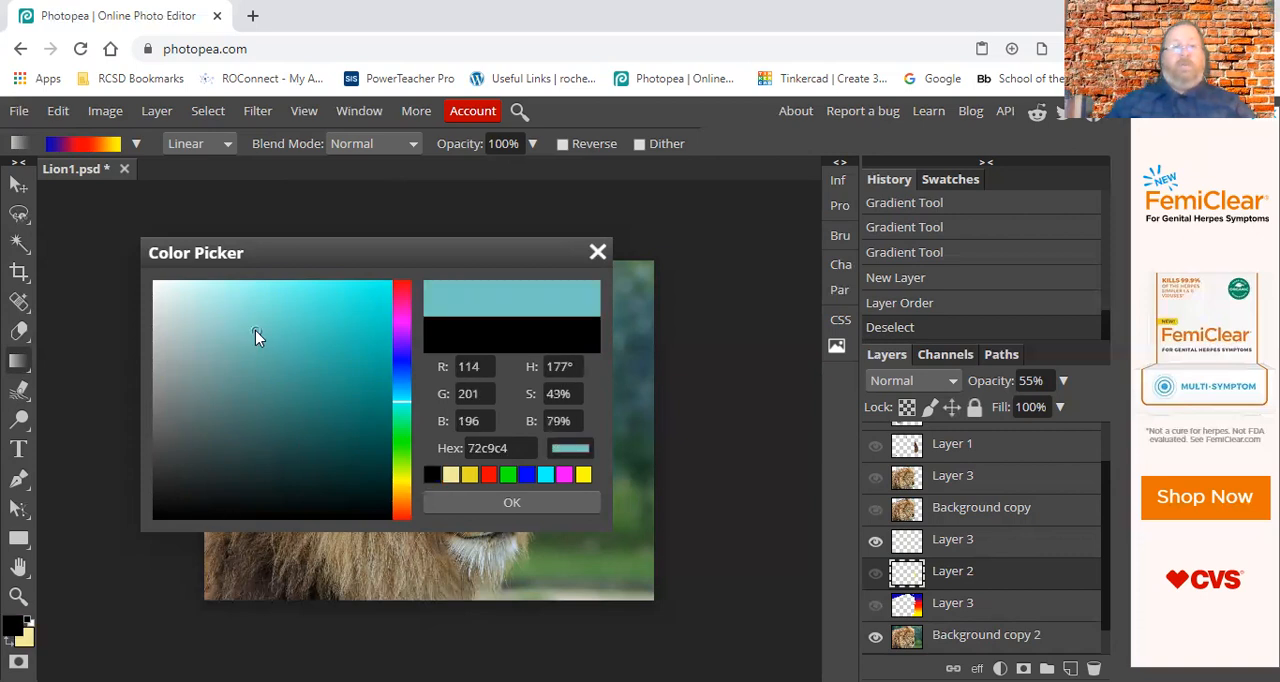
click(244, 342)
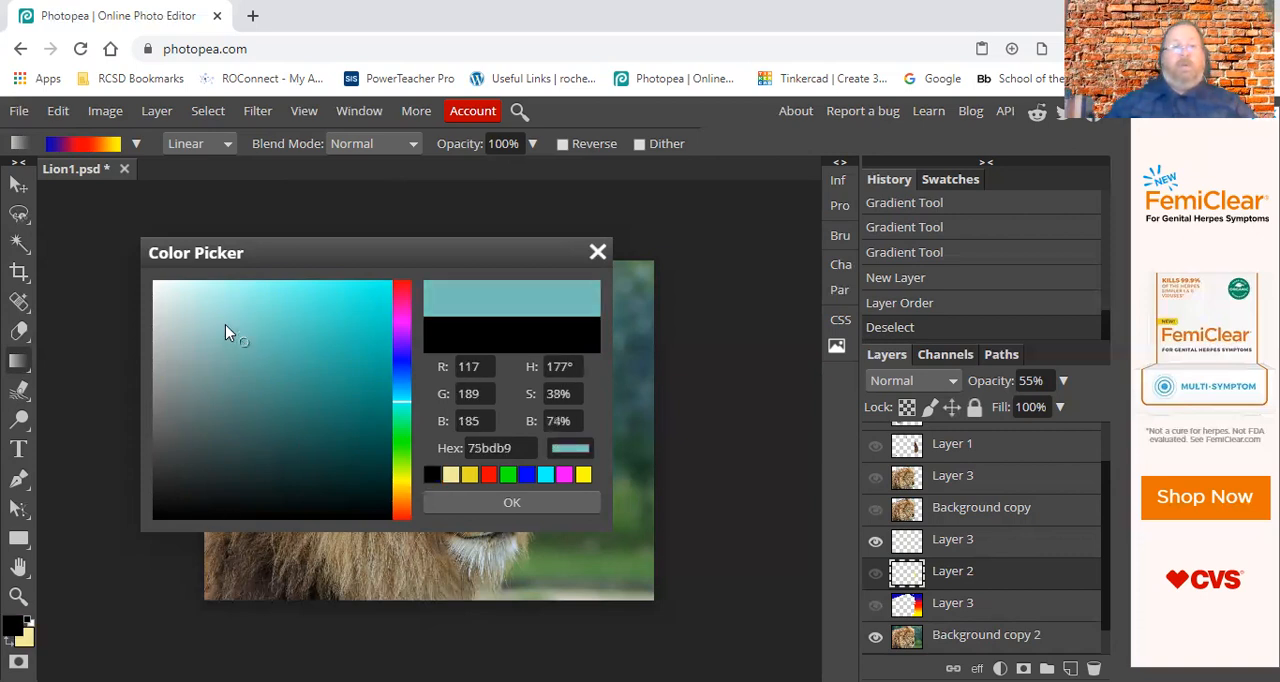
click(205, 324)
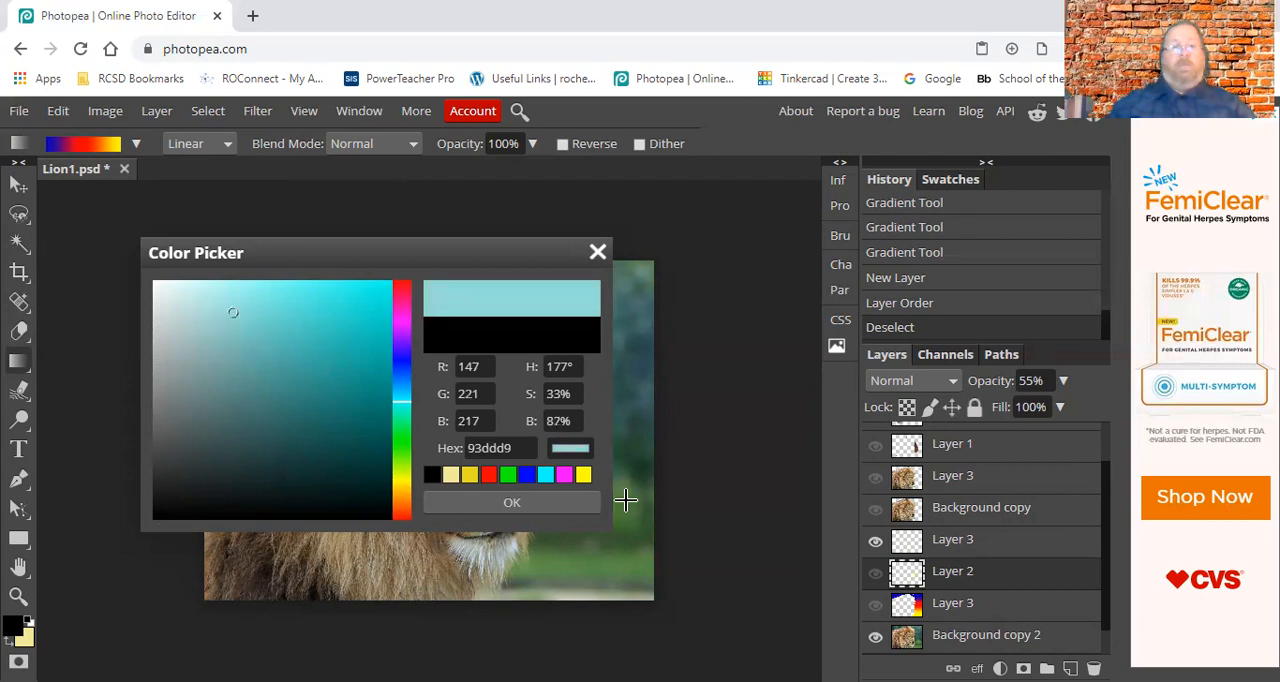
click(511, 502)
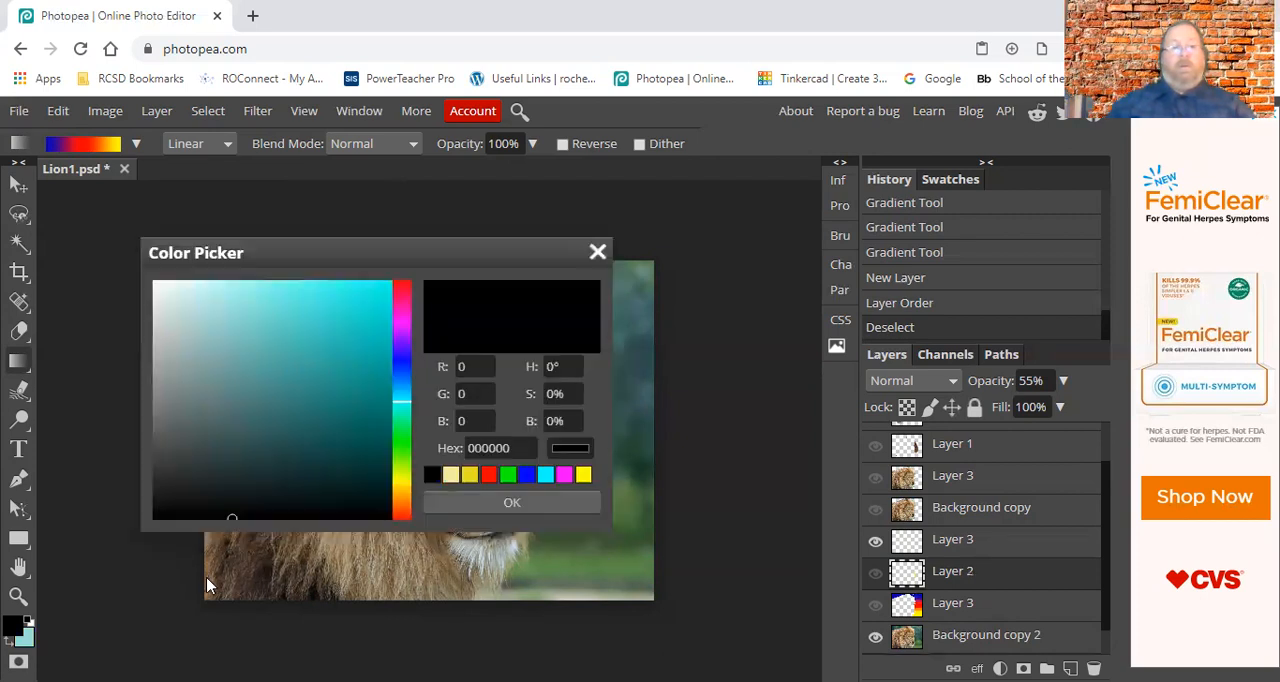
Set the foreground color to pale yellow, hex e4e795.
click(404, 477)
click(234, 312)
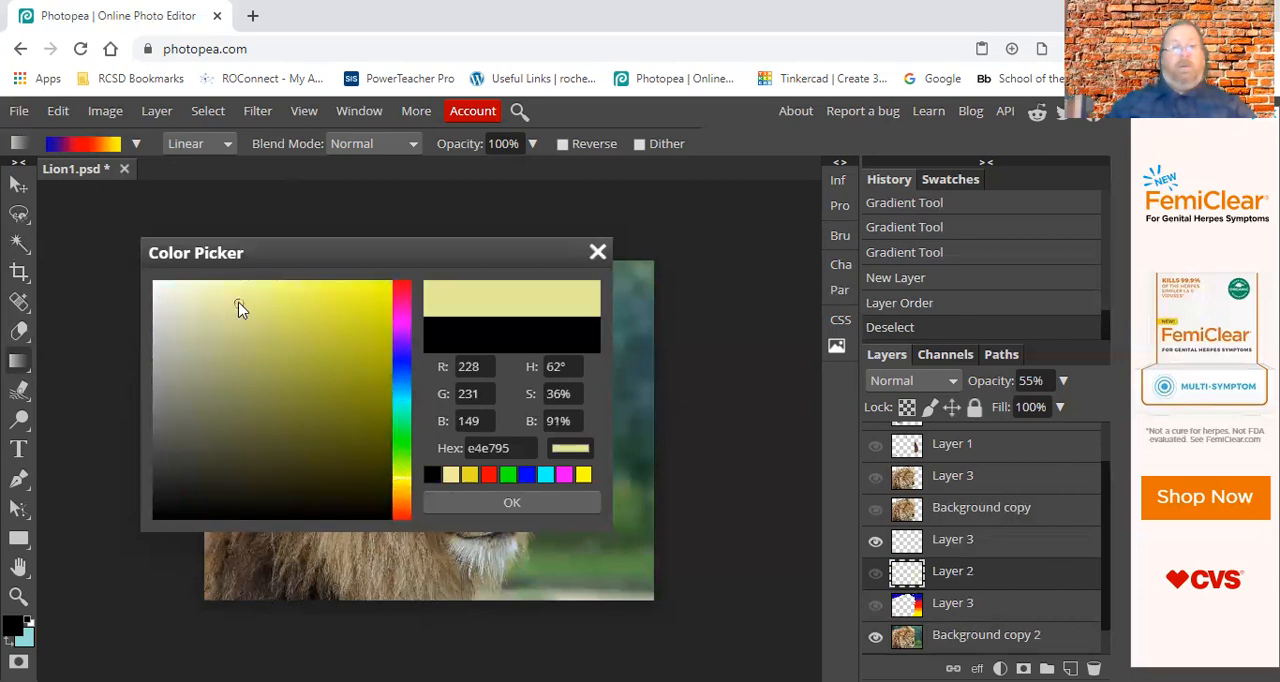
click(505, 505)
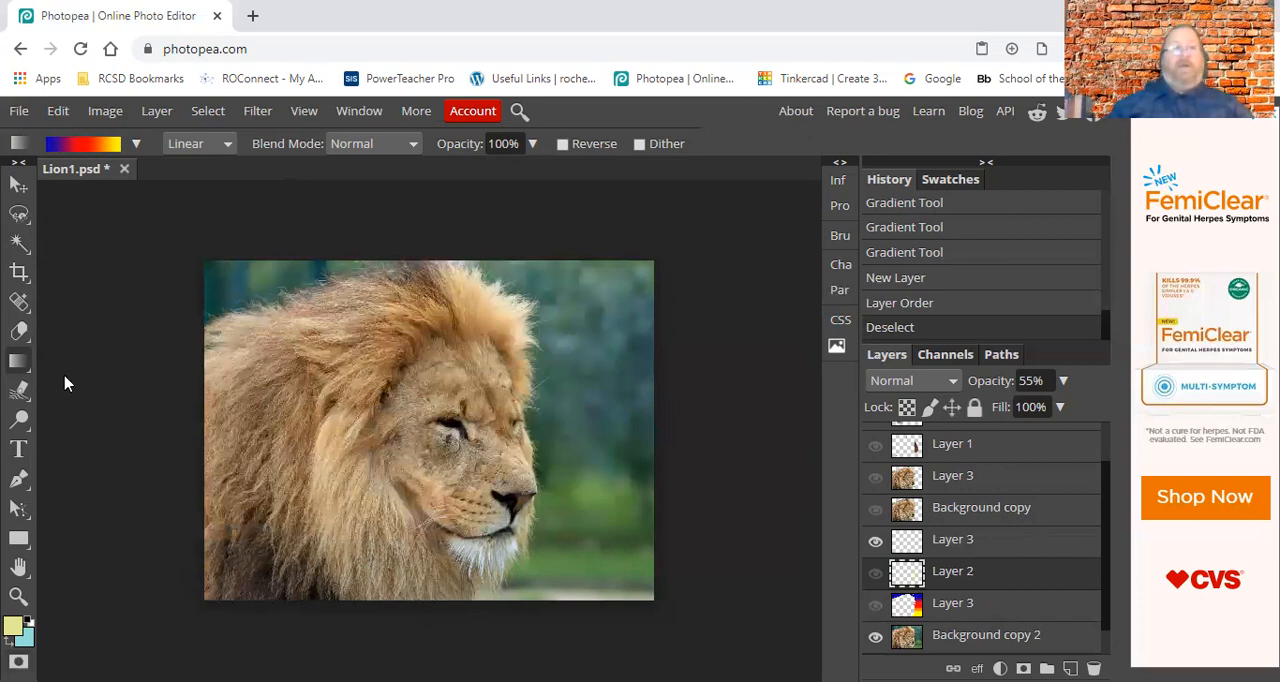
Draw the foreground-to-background gradient preset vertically down the whole canvas on Layer 2 and make that layer visible.
click(137, 145)
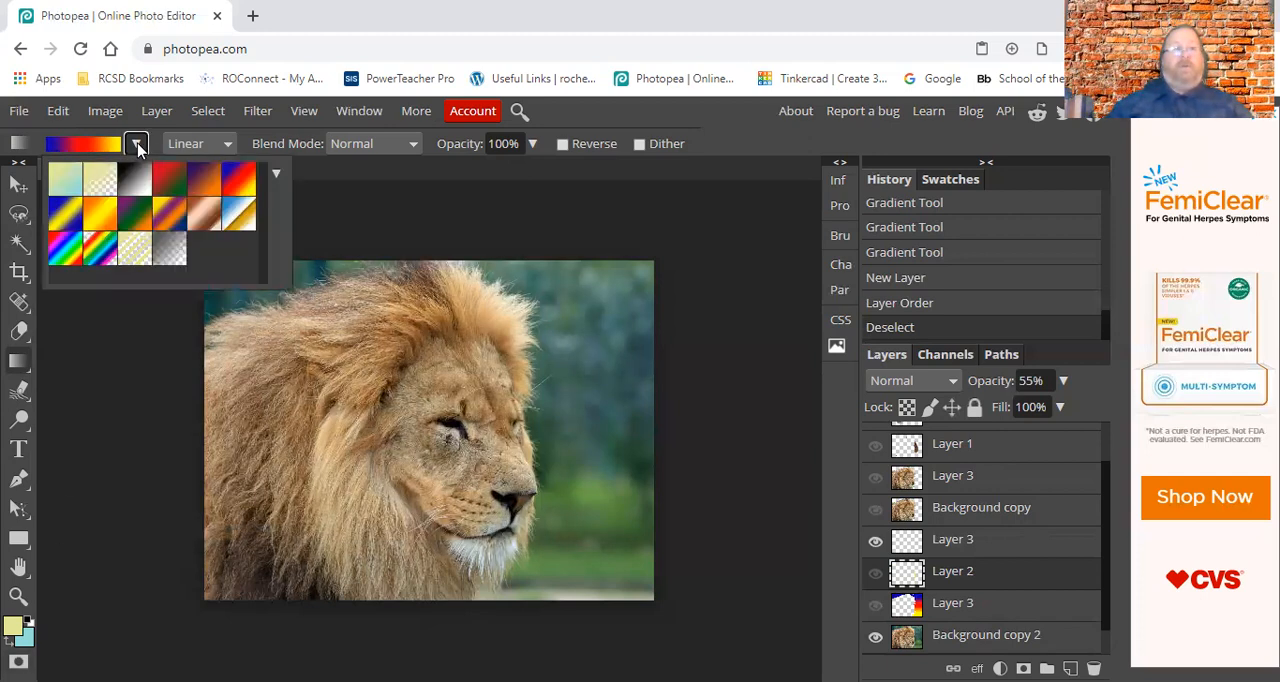
click(60, 188)
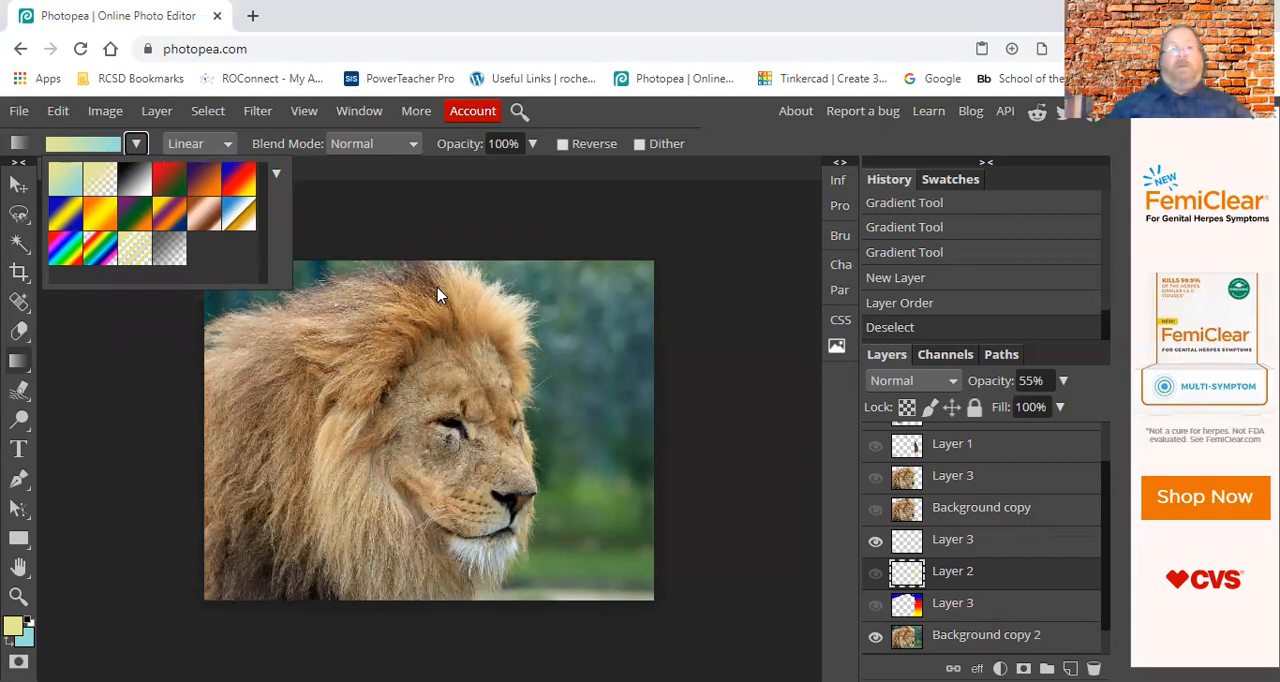
drag(424, 274, 439, 574)
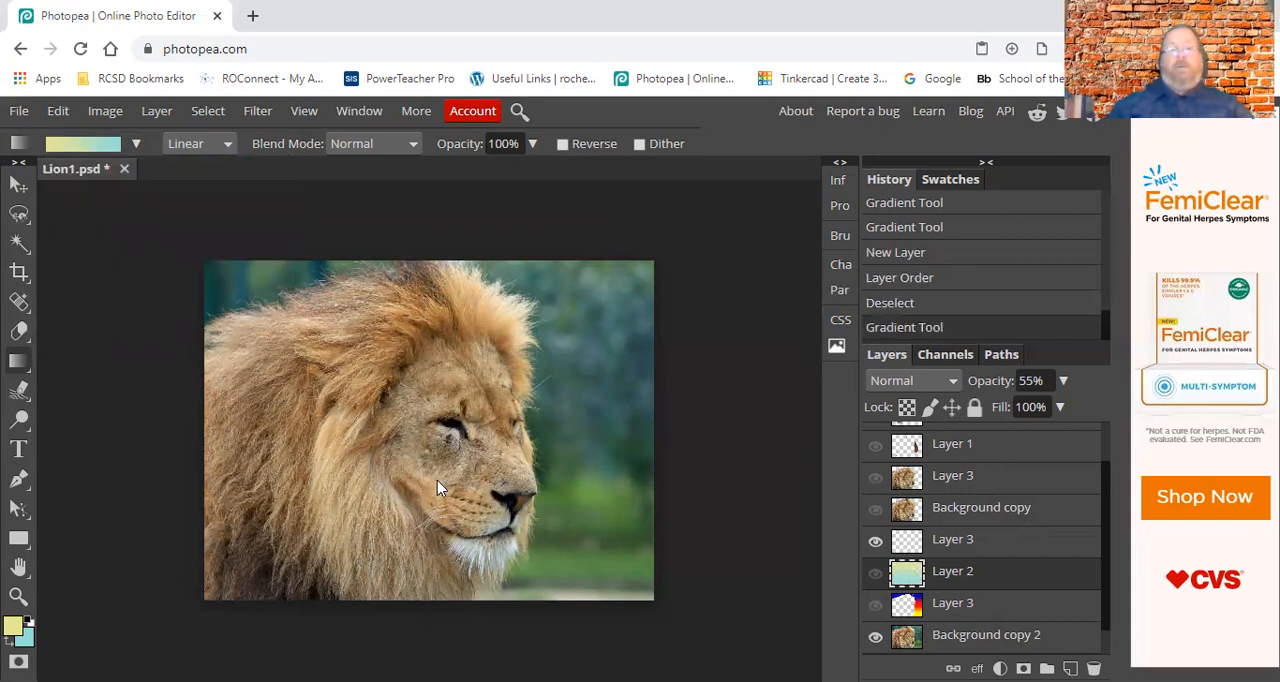
click(876, 572)
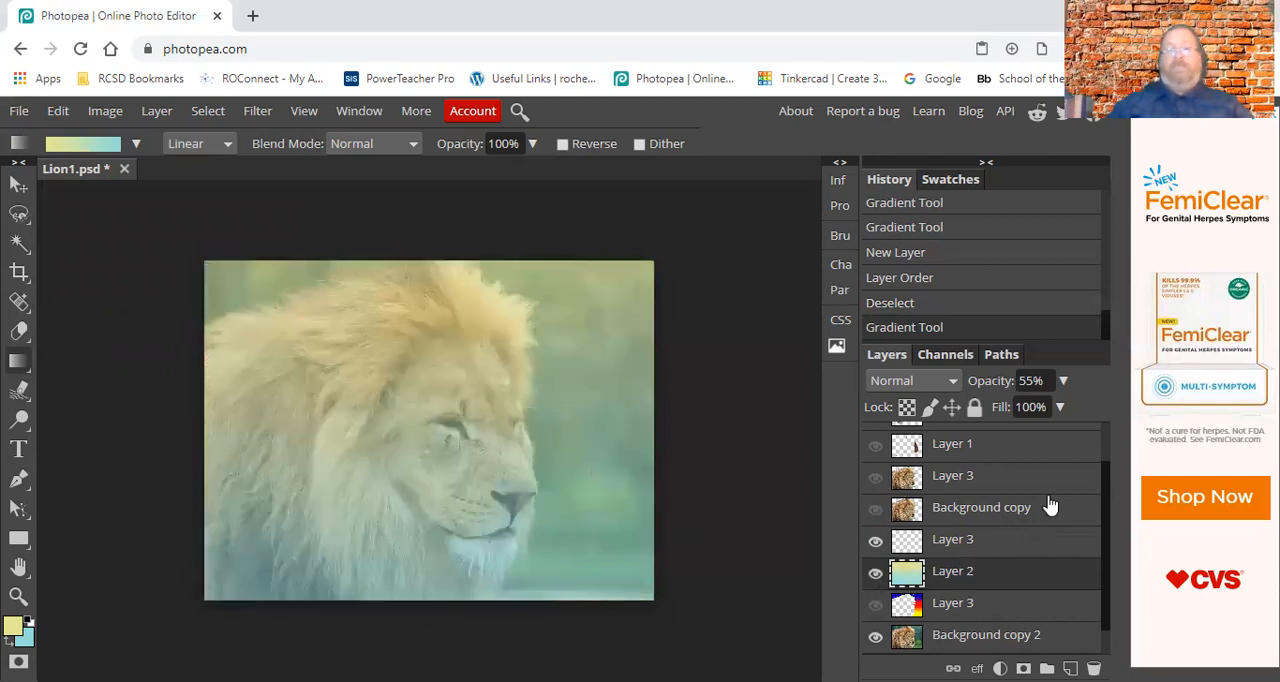
Set the opacity of Layer 2 to 100%.
click(1045, 381)
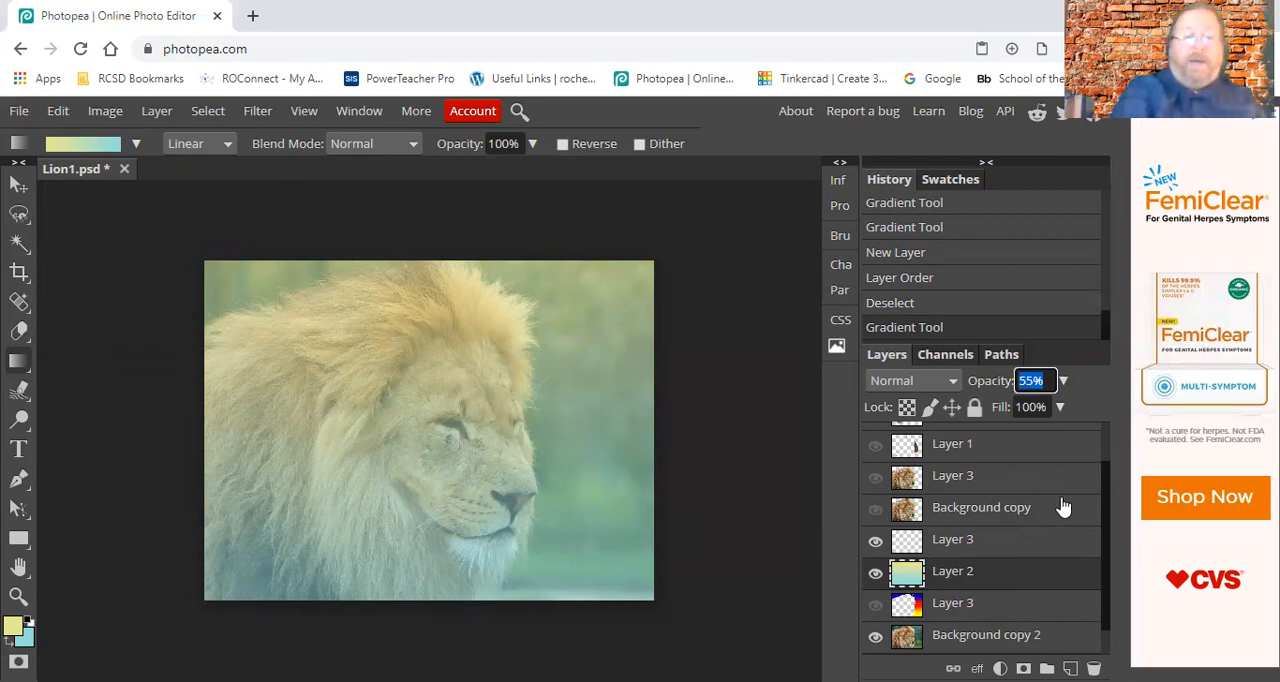
text(1)
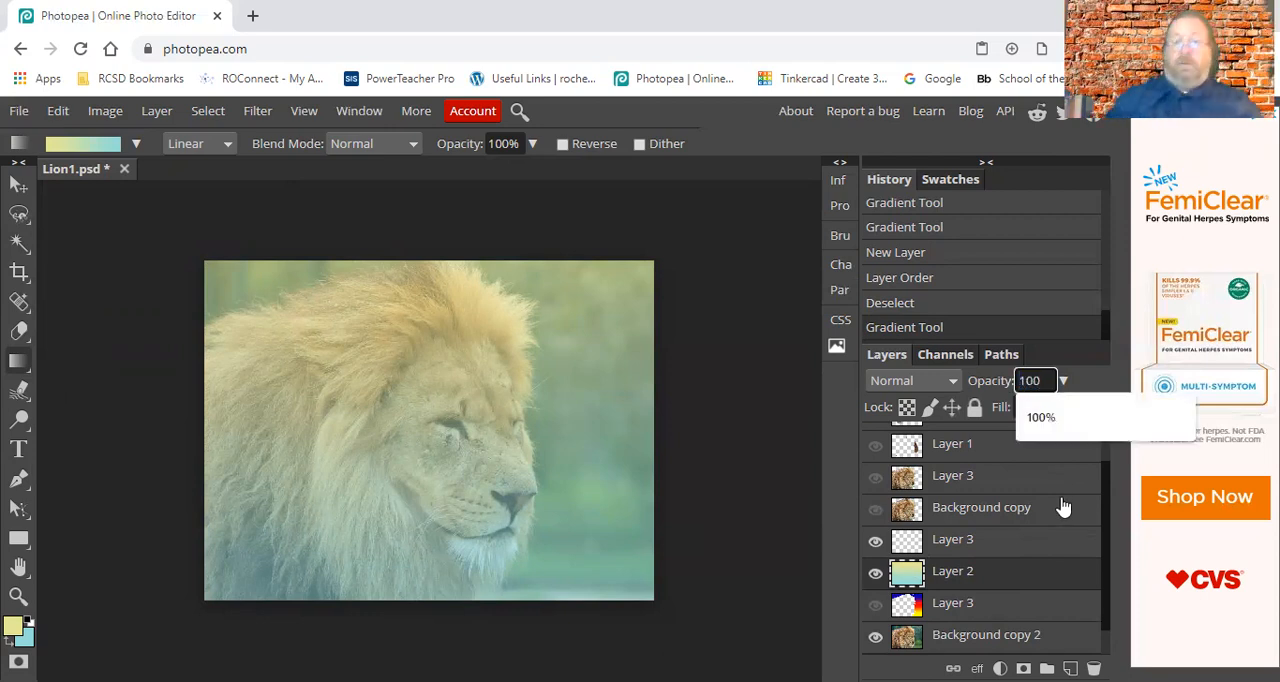
text(00)
key(Return)
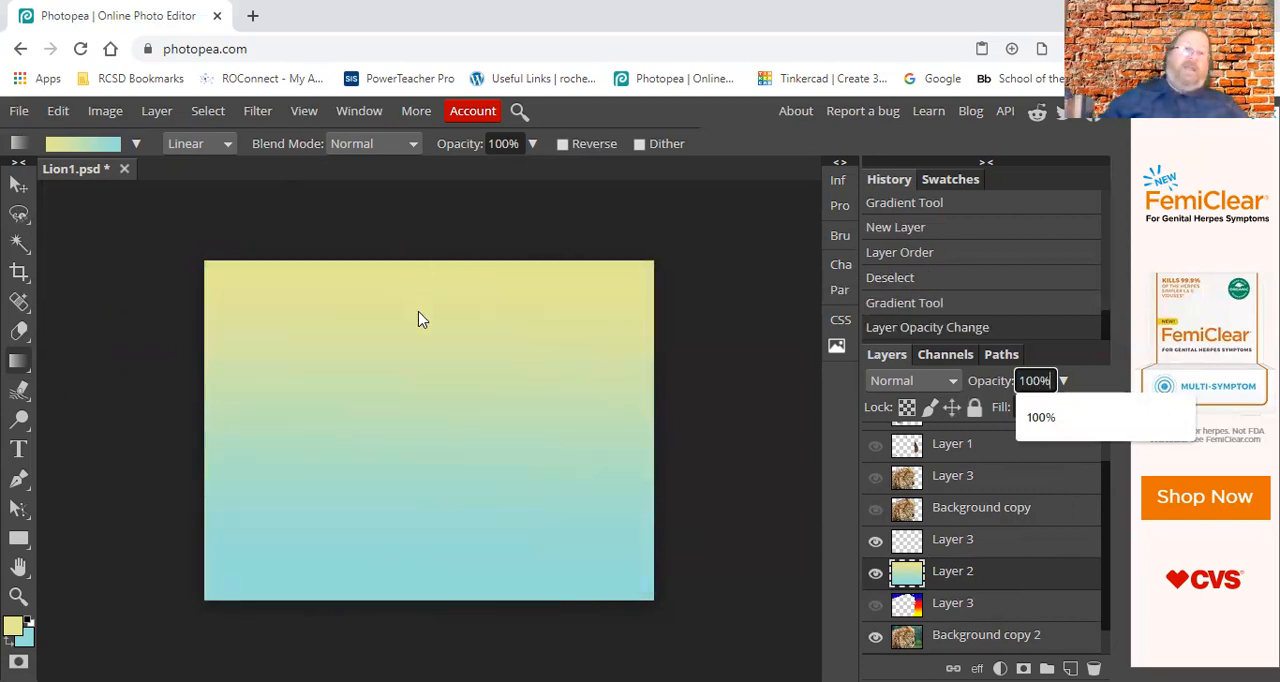
click(744, 455)
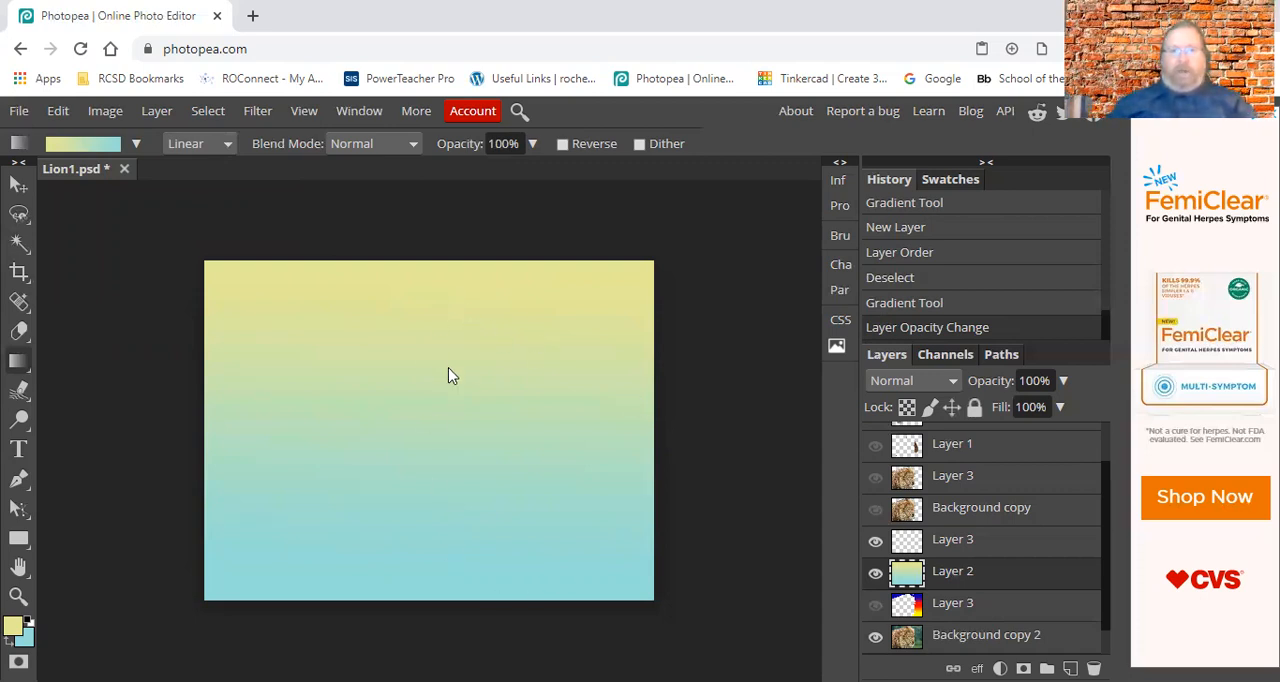
Lower the opacity of Layer 2 to 15% so its gradient only lightly tints the lion photo.
click(1064, 385)
drag(1068, 408, 990, 426)
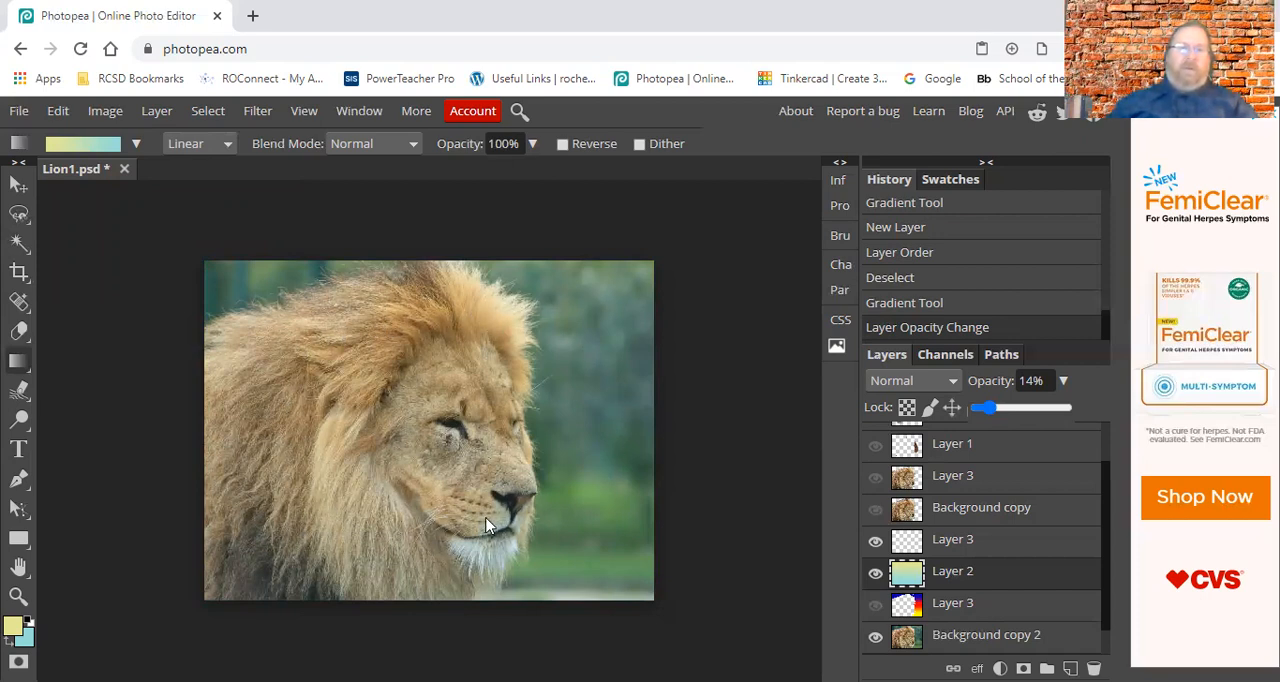
mouse_move(986, 408)
mouse_down()
mouse_move(1024, 412)
mouse_move(990, 418)
mouse_up()
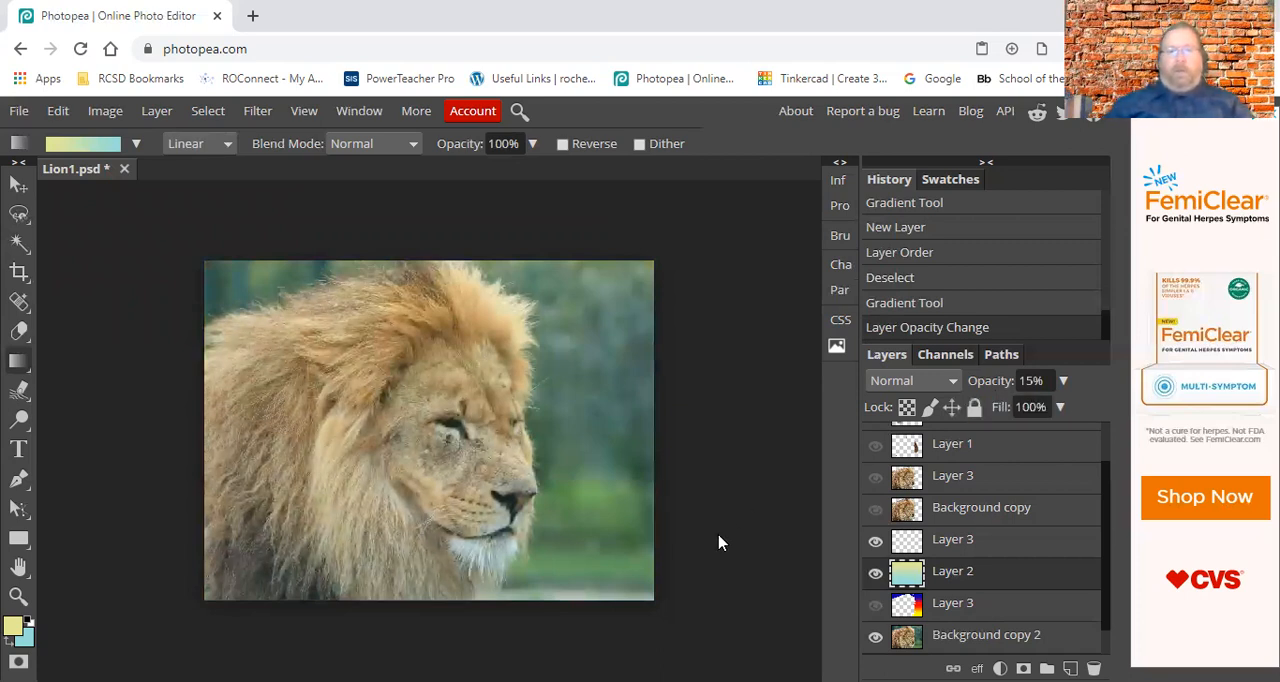
Toggle the visibility of Layer 2 to compare the lion photo with and without the gradient tint, leaving it shown.
click(875, 574)
click(875, 574)
click(875, 573)
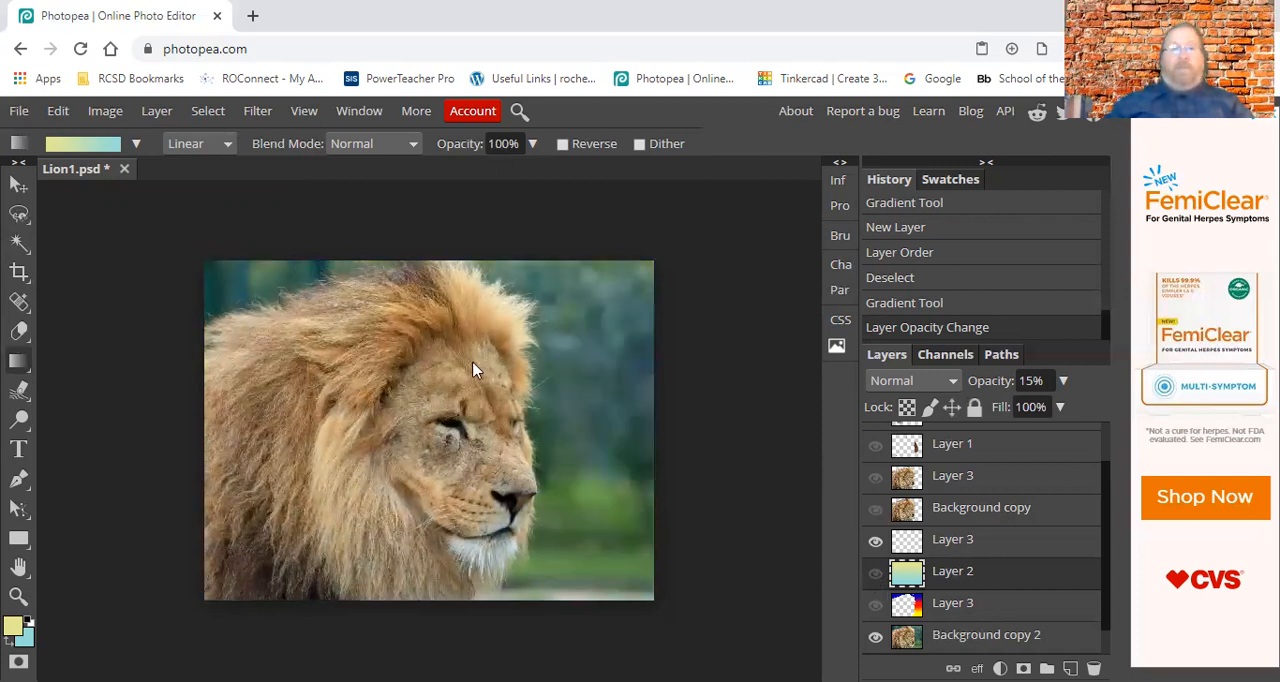
click(875, 574)
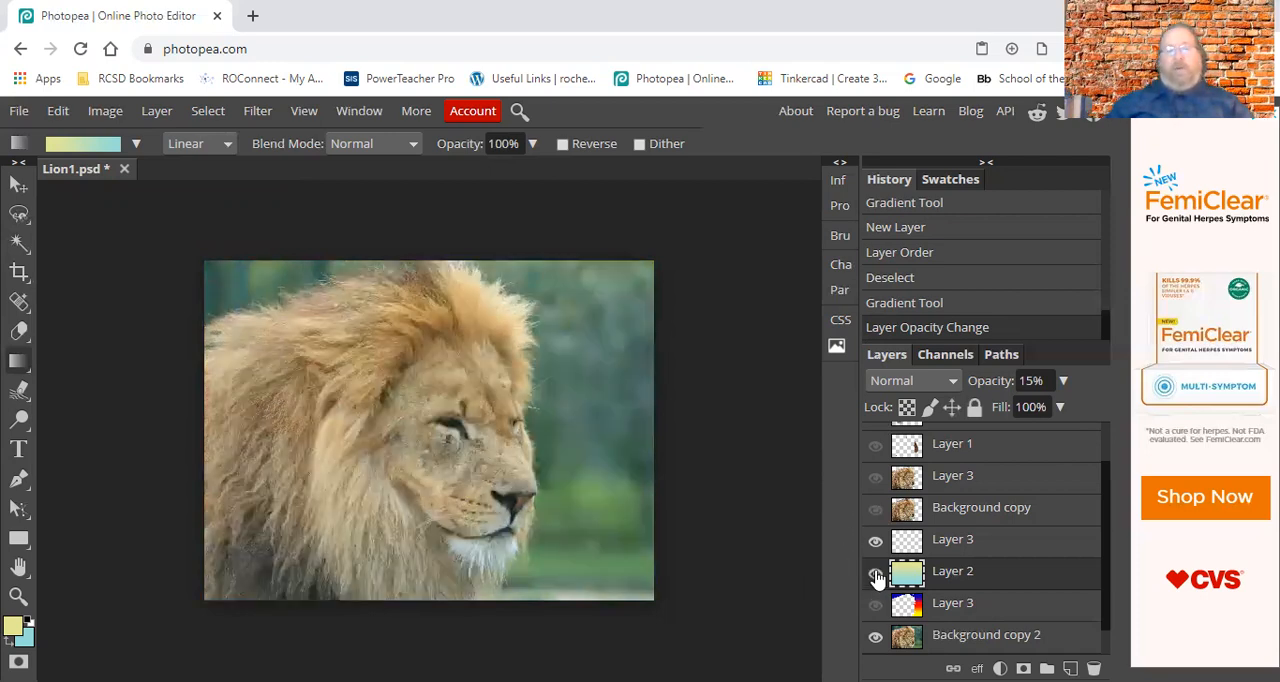